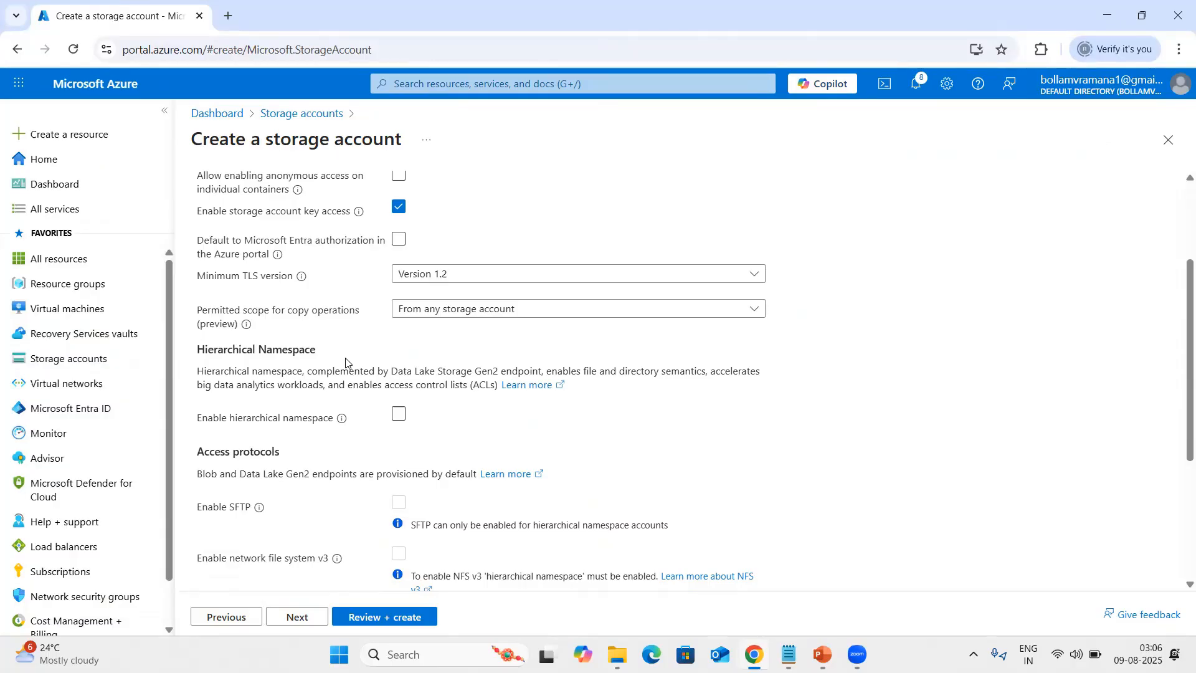
Enable hierarchical namespace and SFTP on the new storage account, then go to Review + create.
click(398, 413)
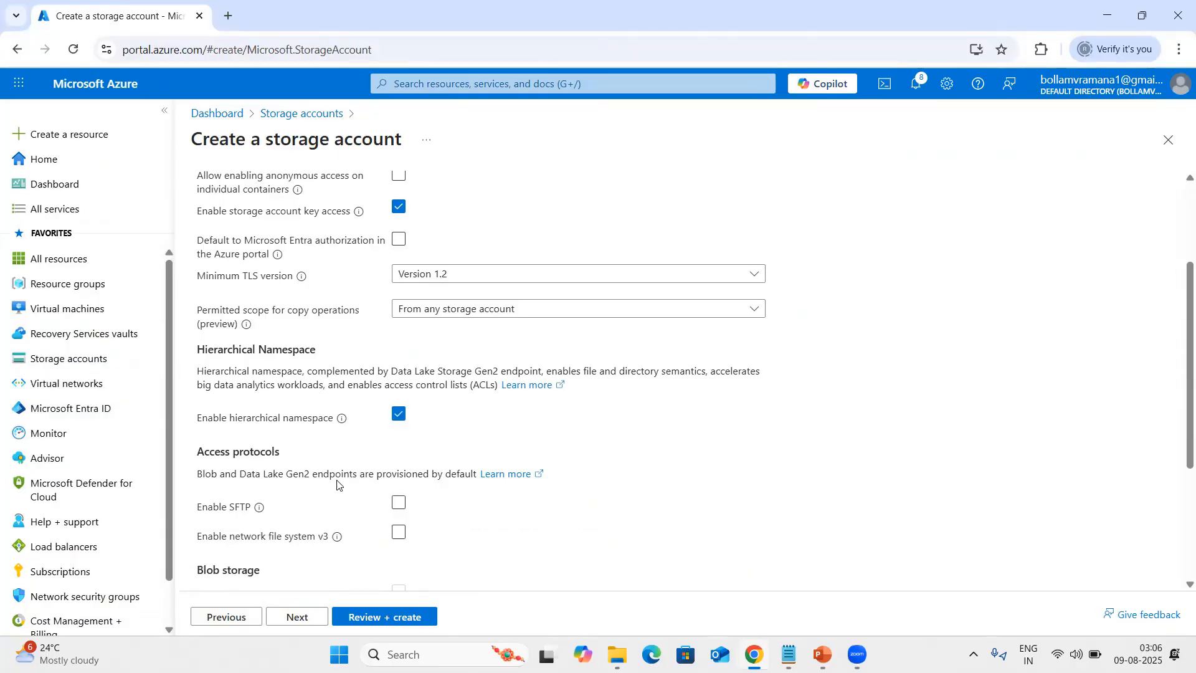
scroll(337, 485, down, 1)
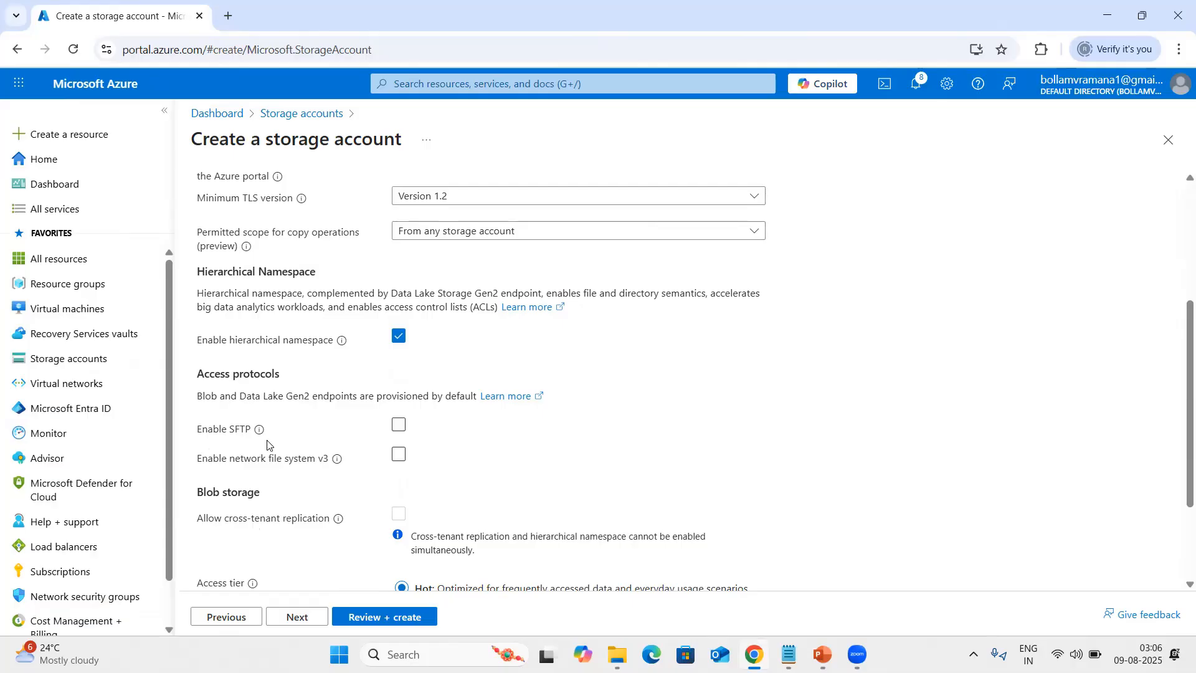
click(399, 425)
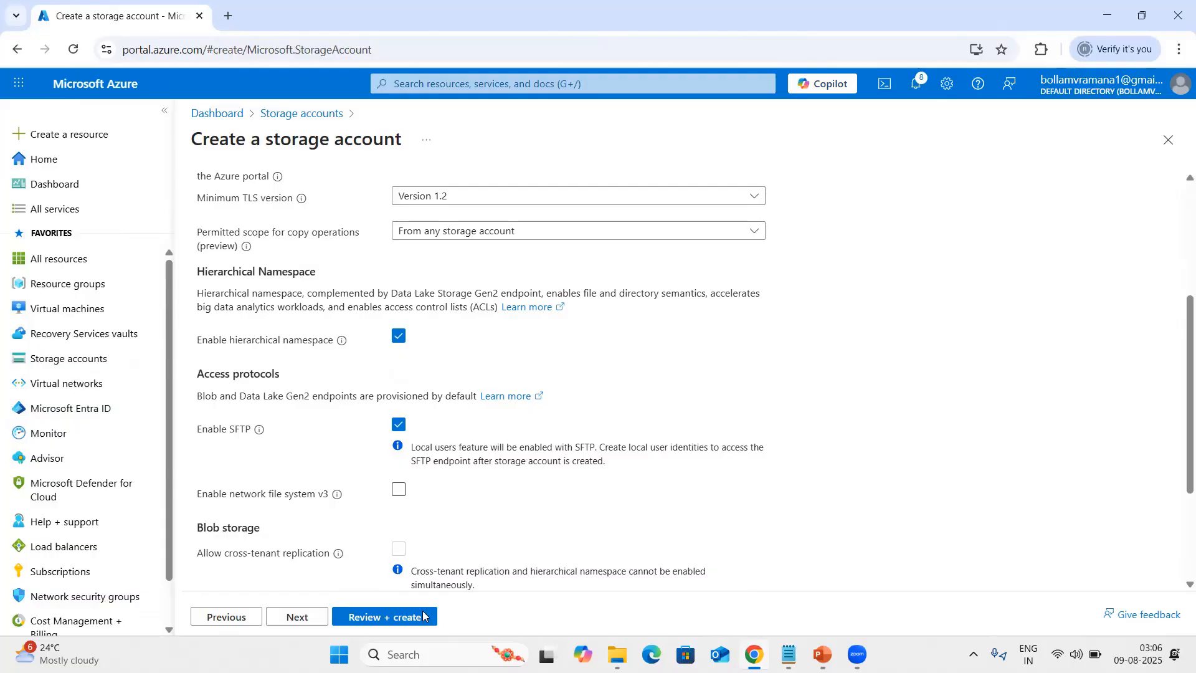
click(384, 617)
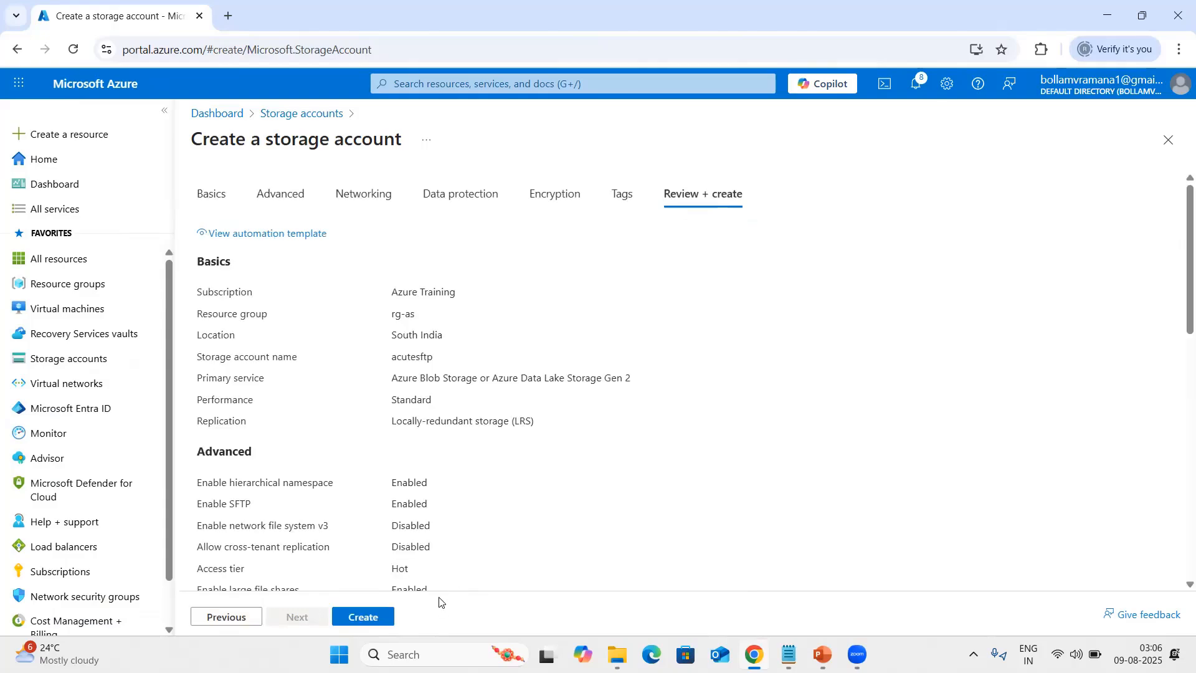
Create the acutesftp storage account and let its deployment finish.
click(376, 616)
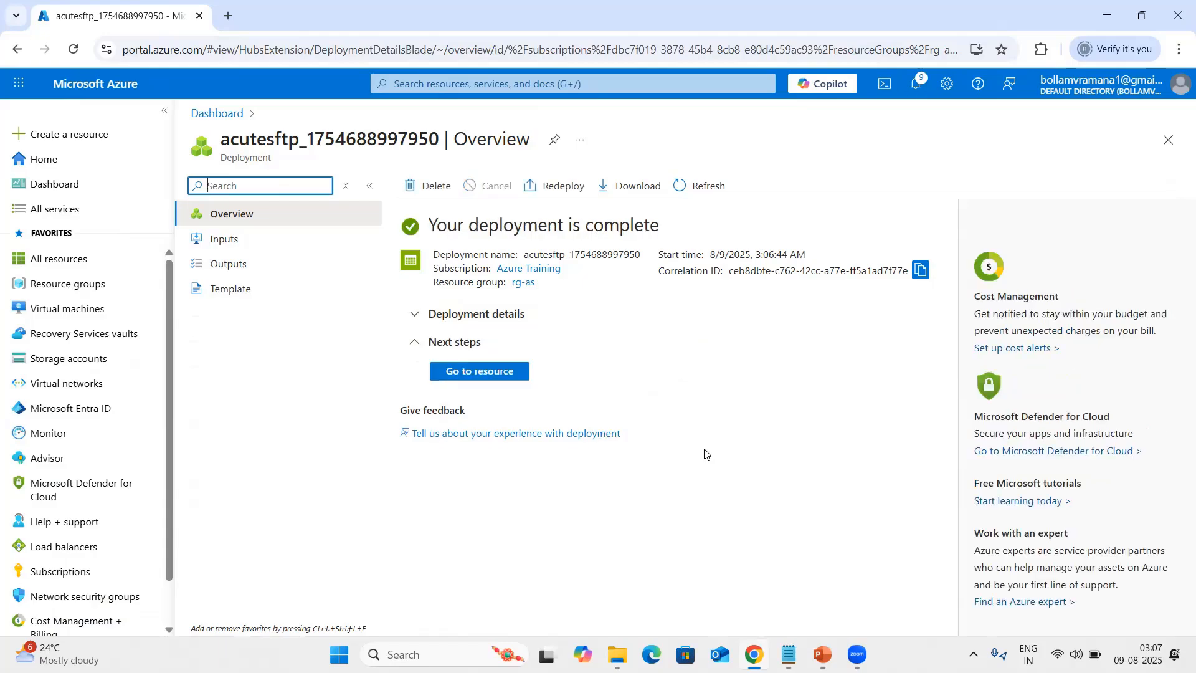
Open the newly deployed acutesftp storage account.
click(501, 372)
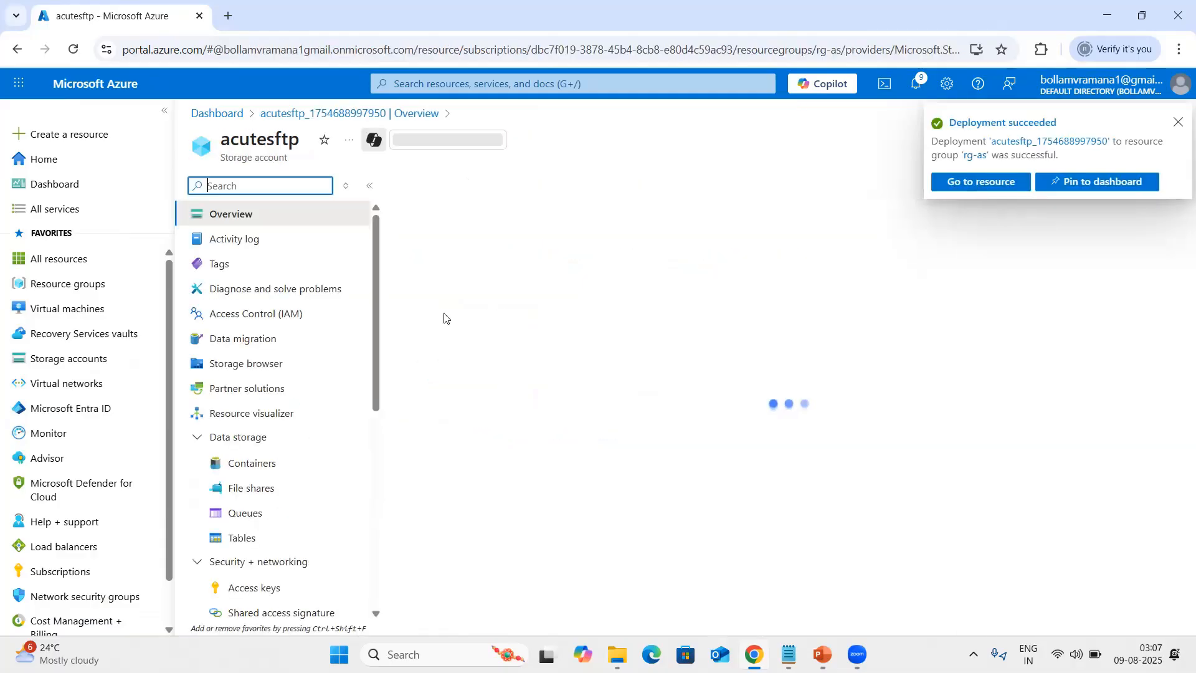
scroll(328, 311, down, 5)
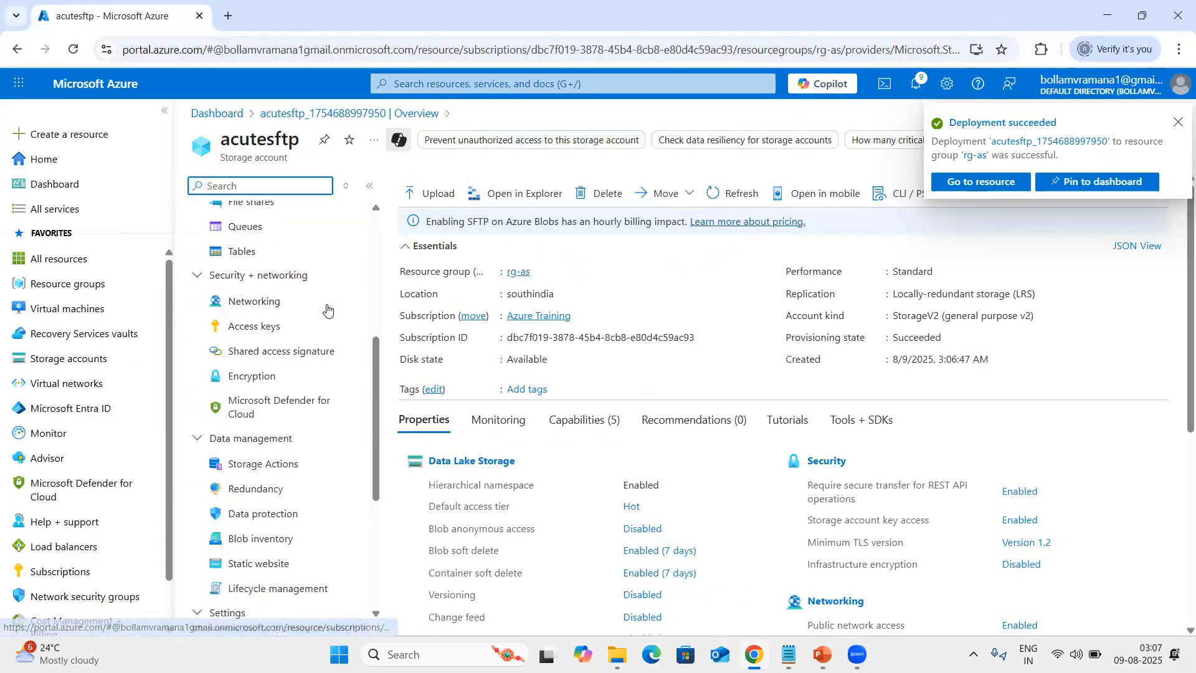
scroll(322, 347, down, 3)
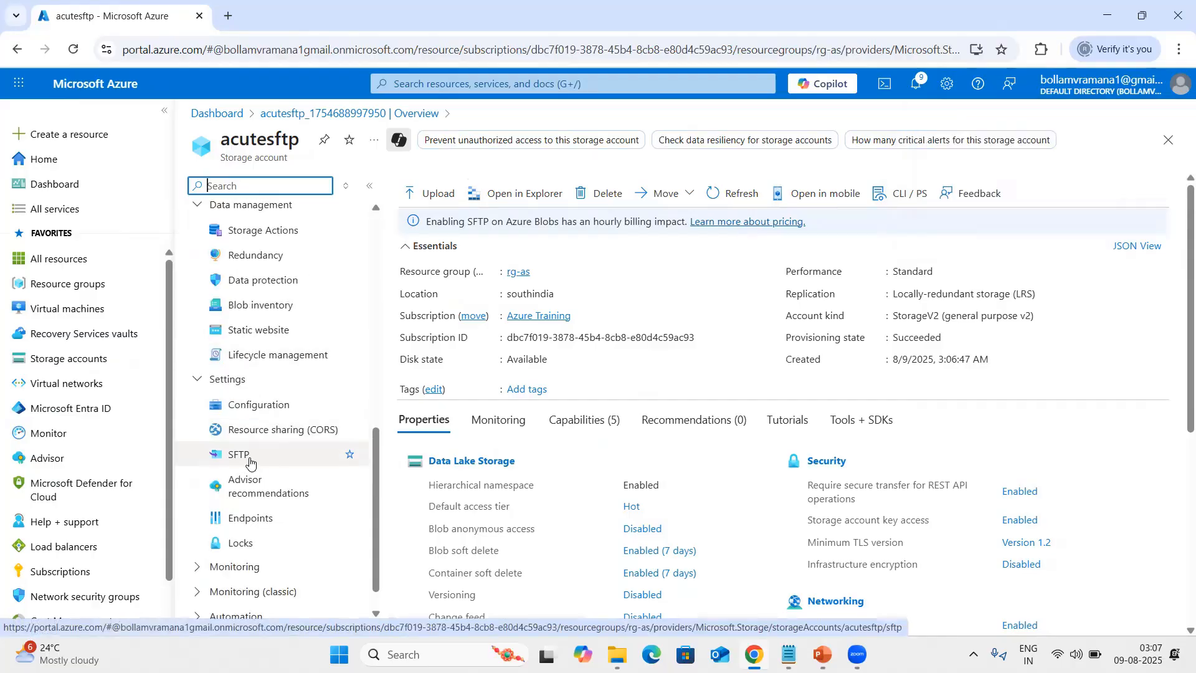
scroll(268, 391, up, 4)
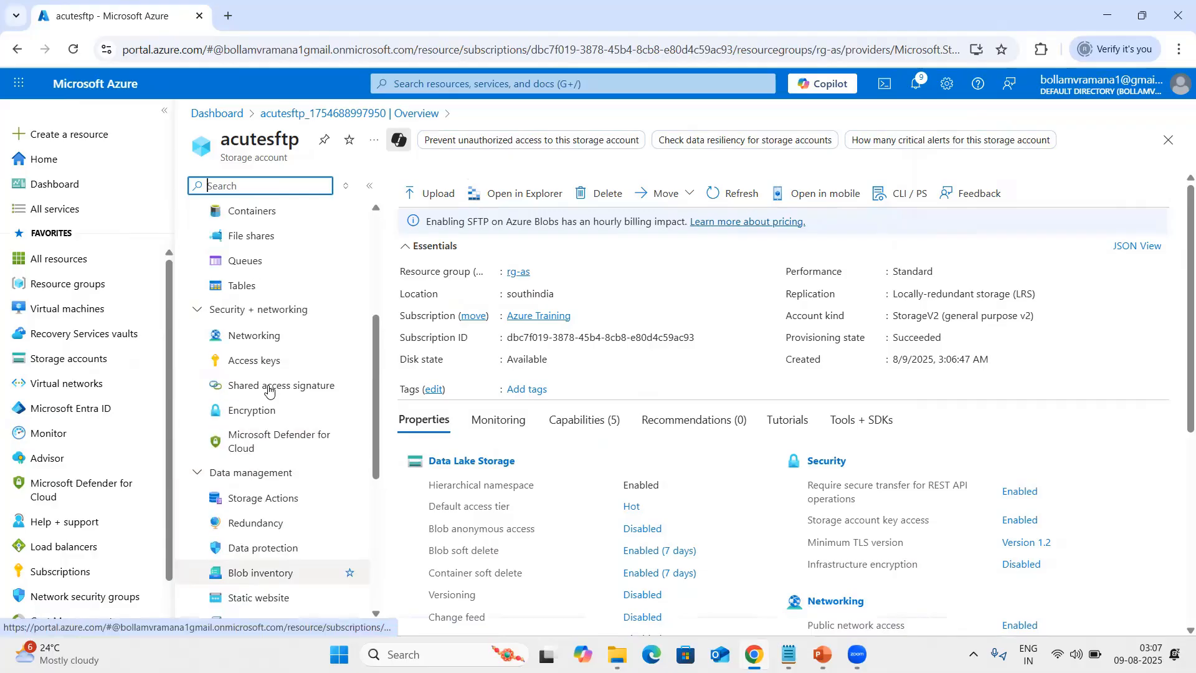
scroll(268, 391, up, 3)
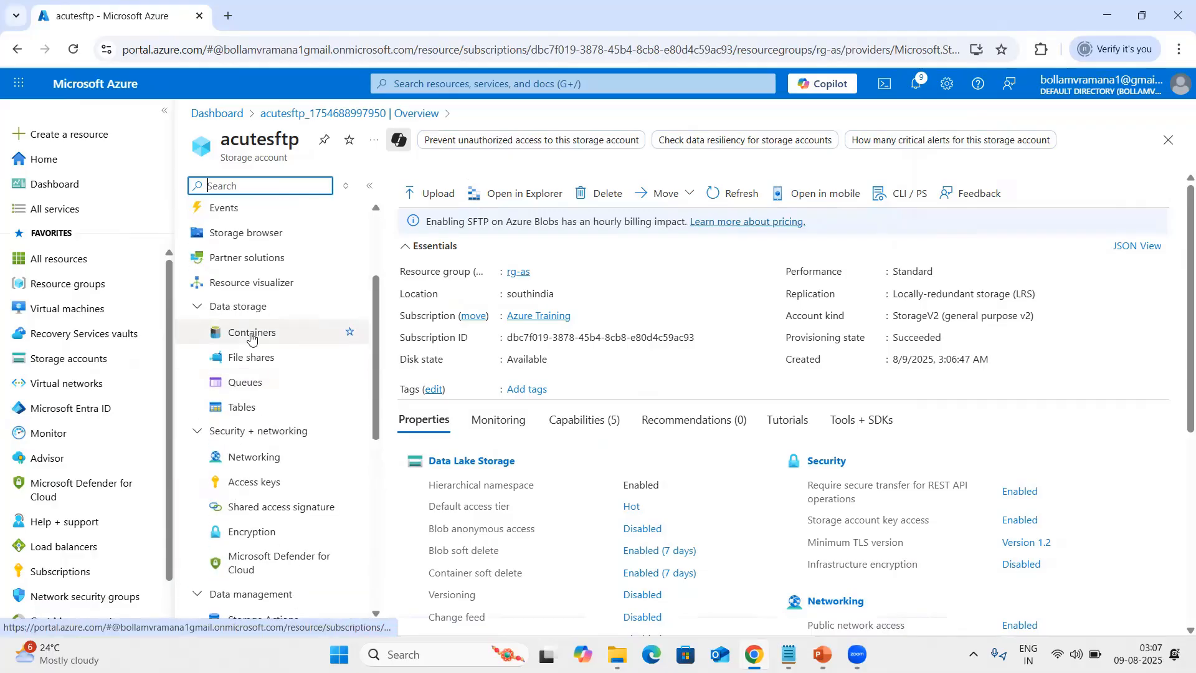
Add a private container named projects to the storage account.
click(251, 338)
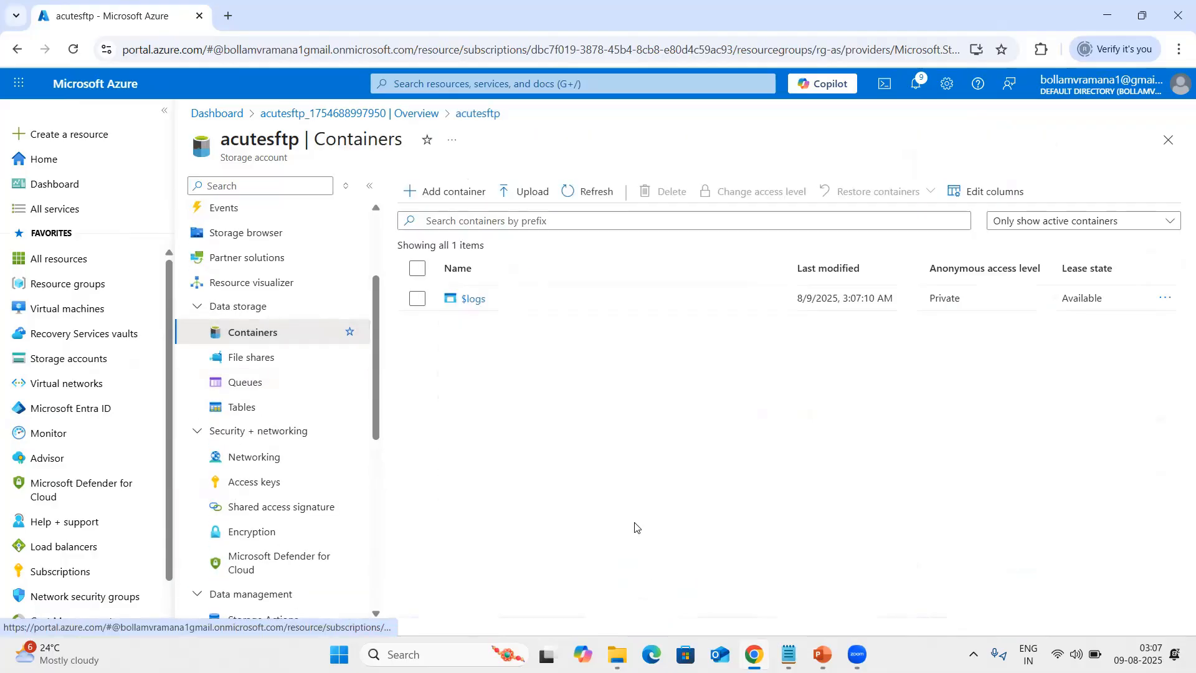
click(447, 192)
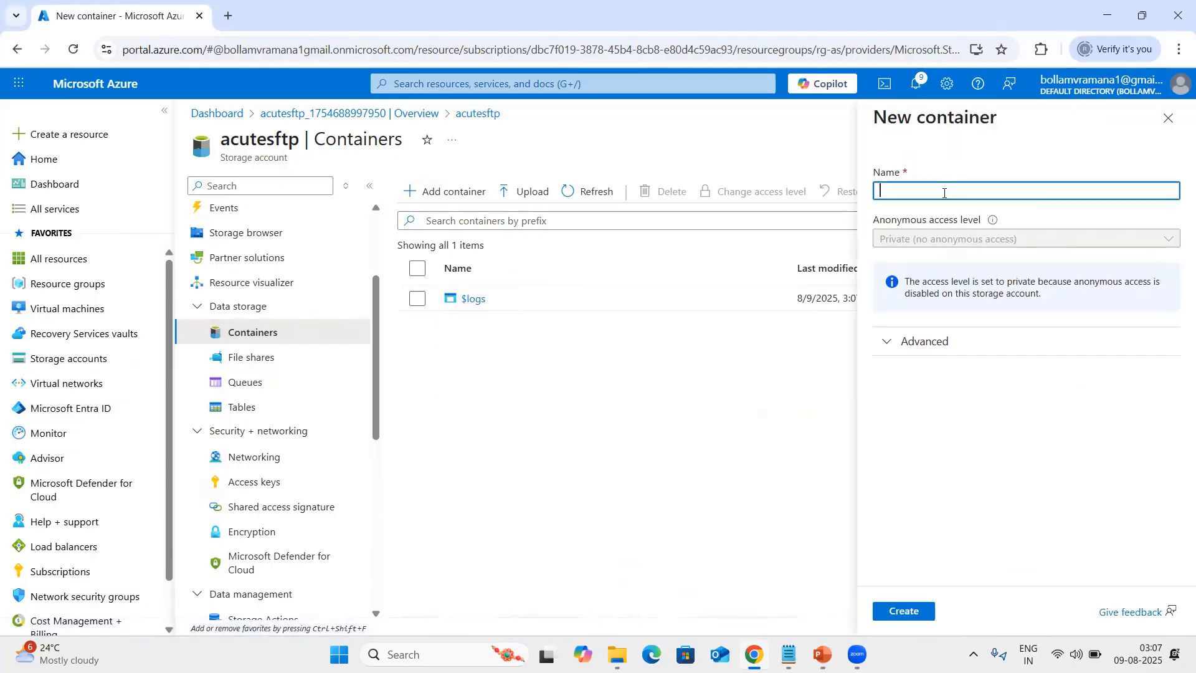
text(Projec)
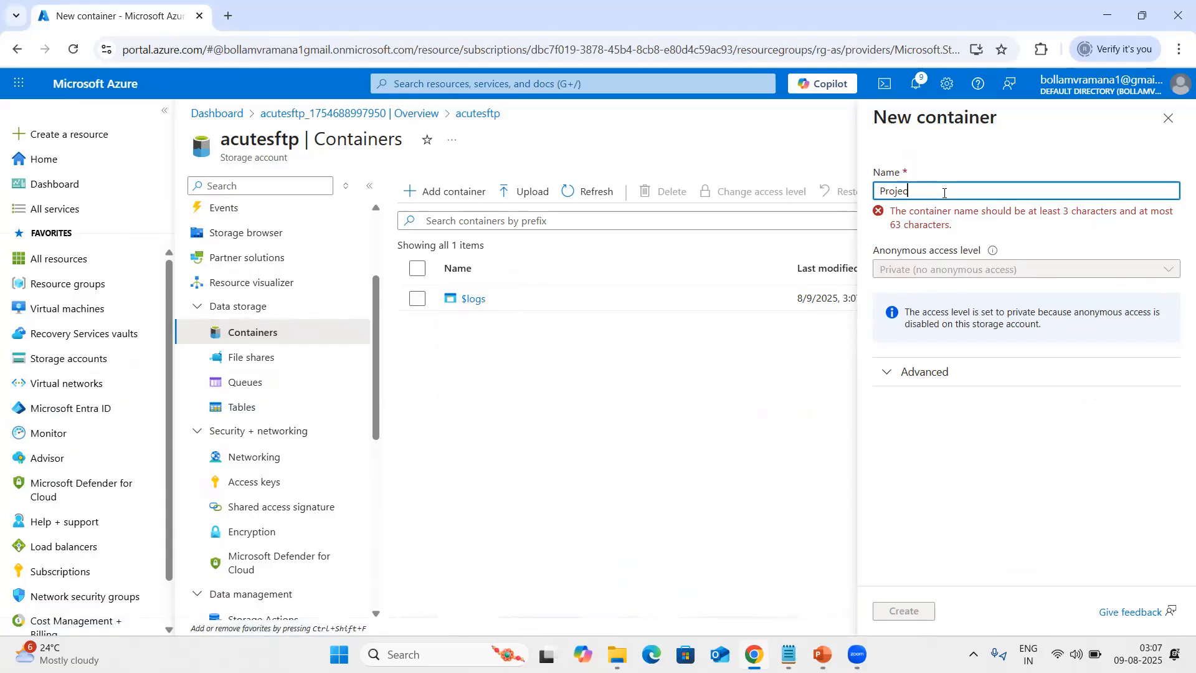
key(BackSpace)
key(BackSpace)
key(BackSpace)
key(BackSpace)
key(BackSpace)
text(projects)
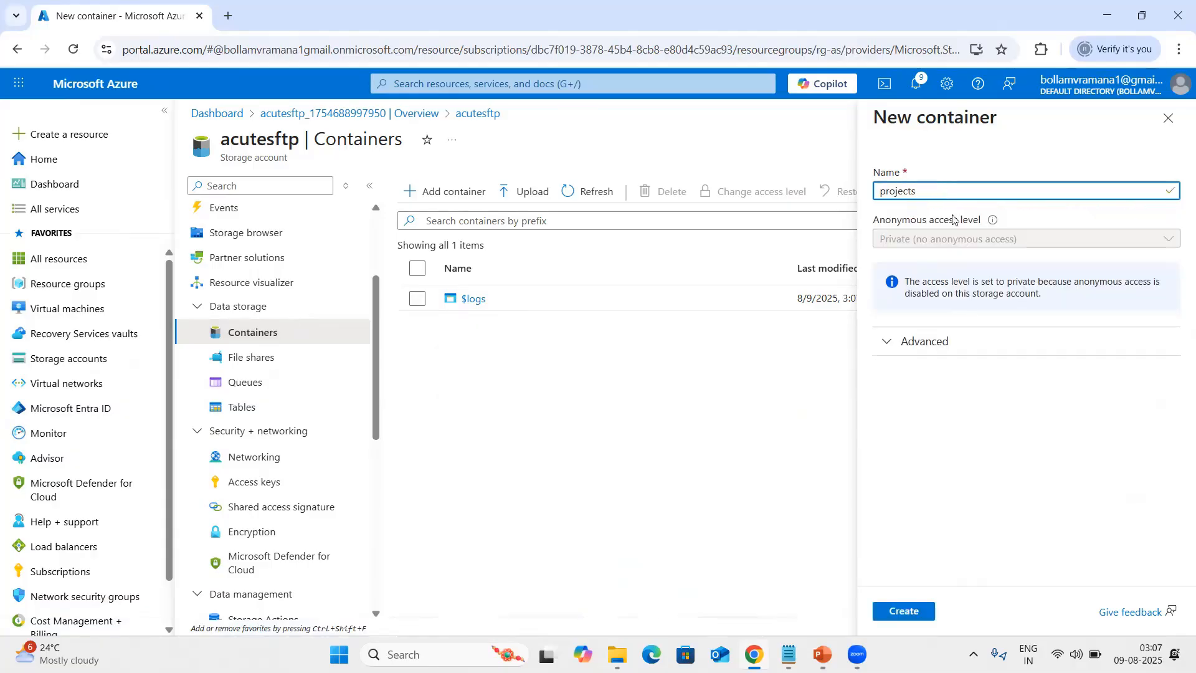
click(904, 613)
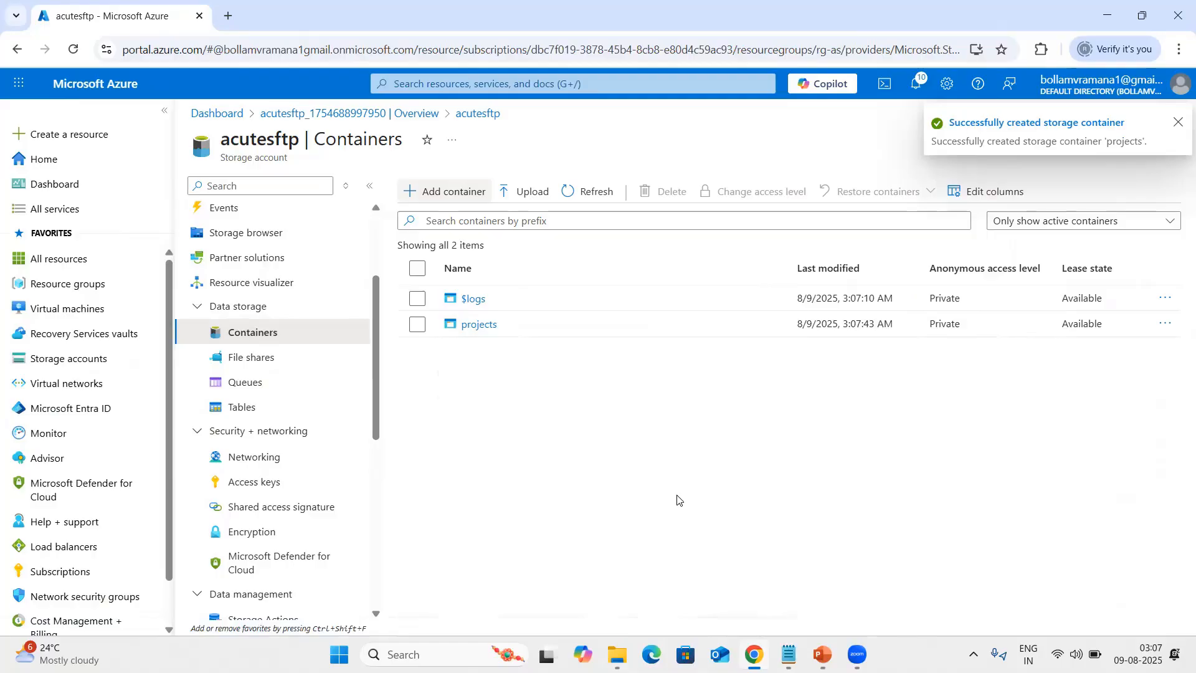
Inside the projects container, add and save a directory named healthfiles.
click(481, 325)
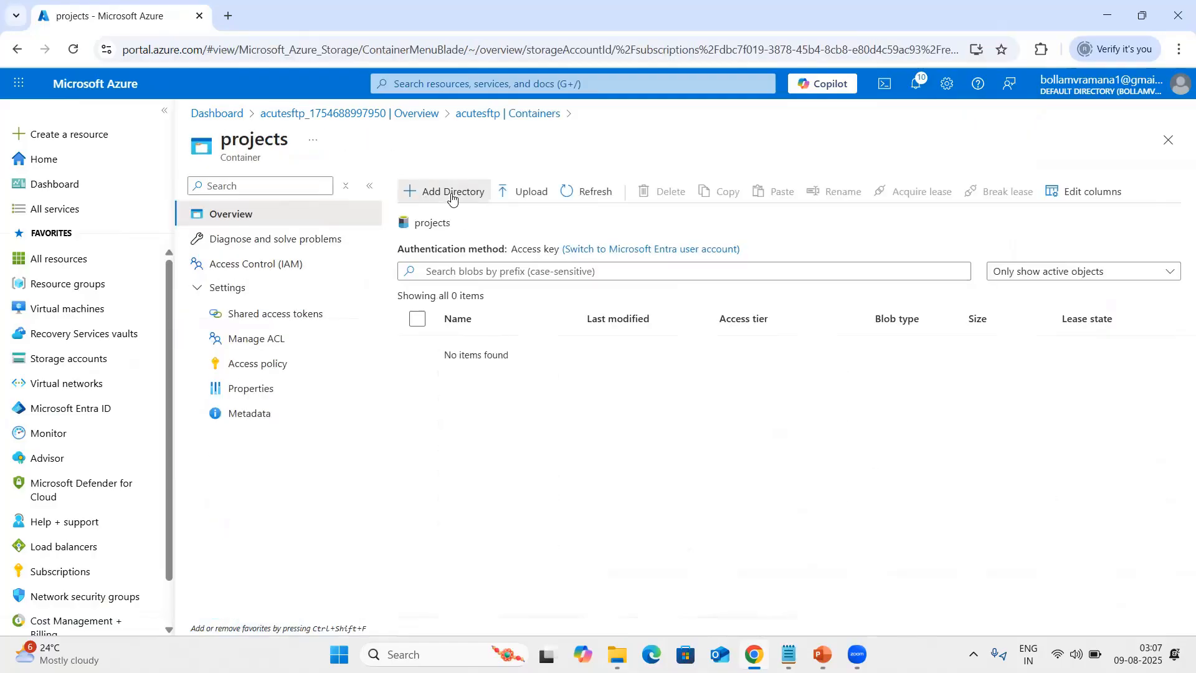
click(452, 198)
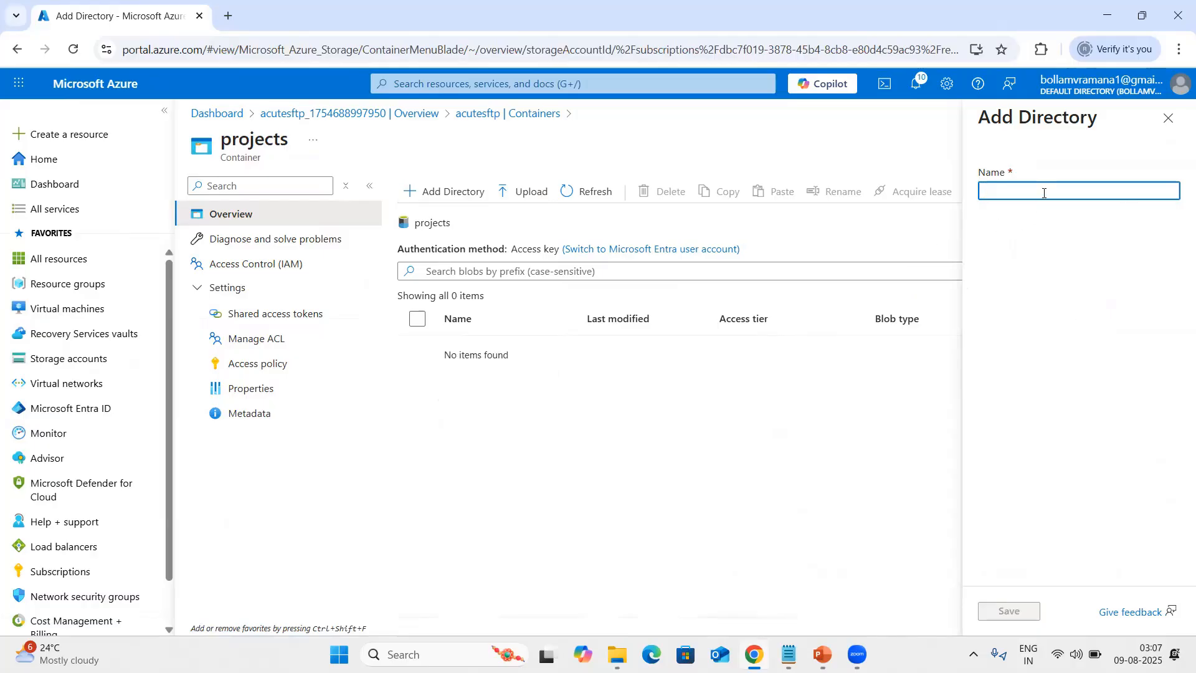
text(health)
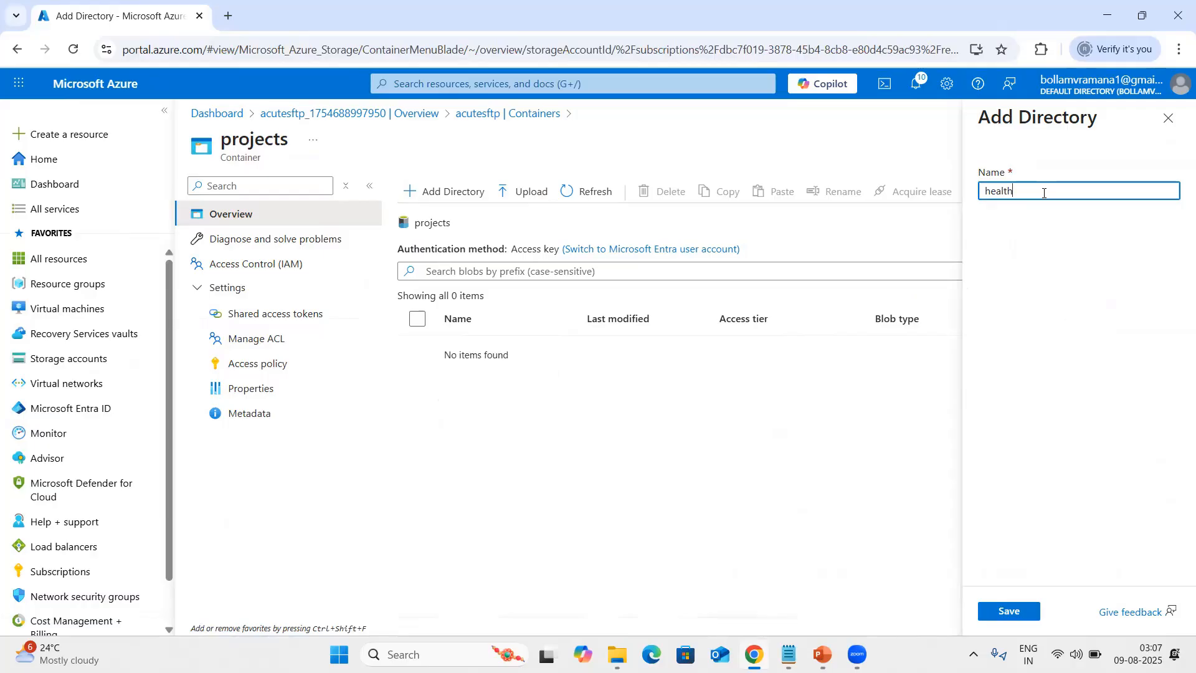
text(files)
click(1018, 613)
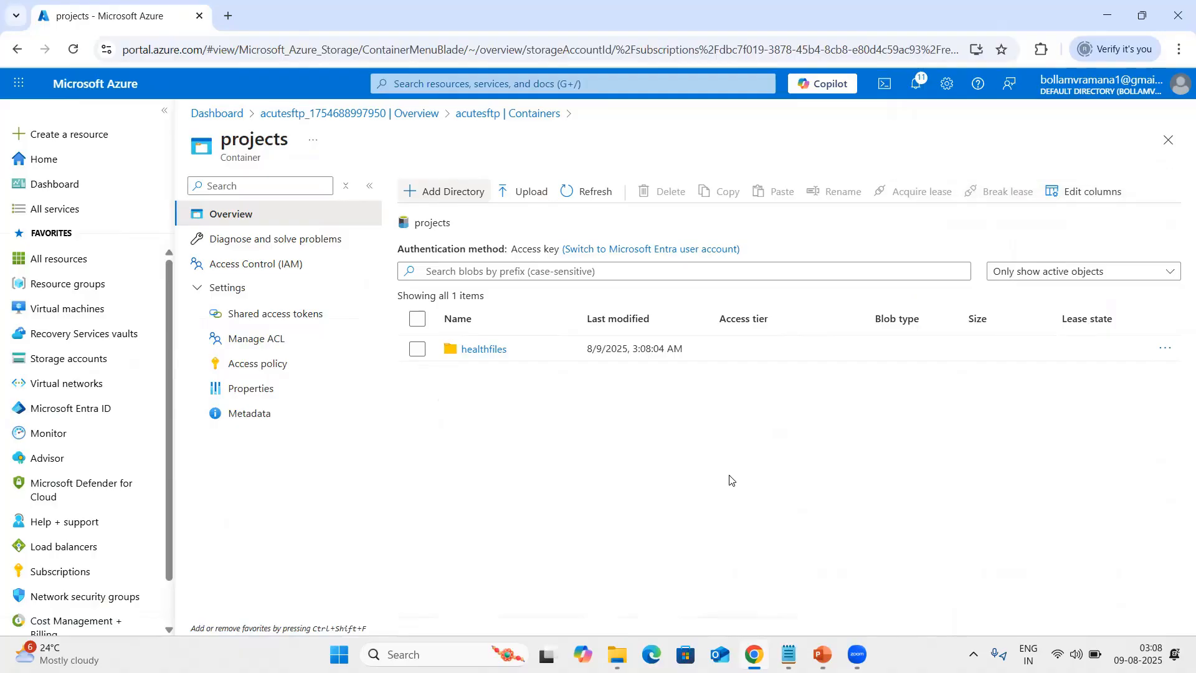
Return to the acutesftp storage account and open its SFTP settings.
click(427, 114)
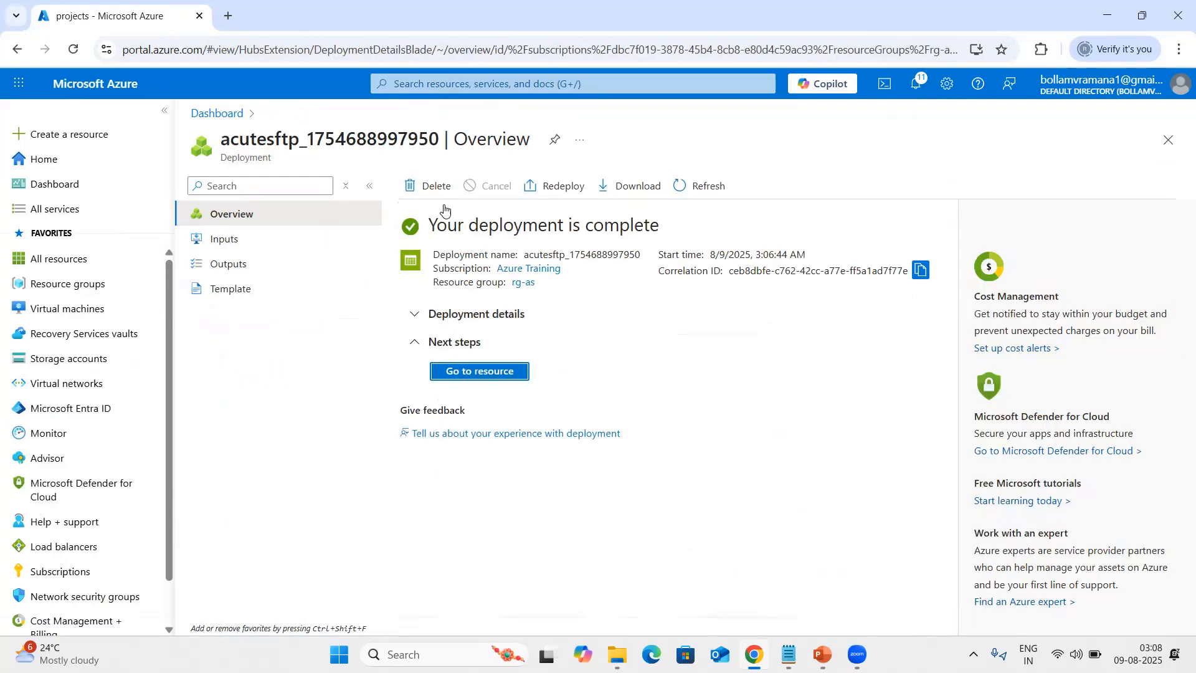
click(480, 371)
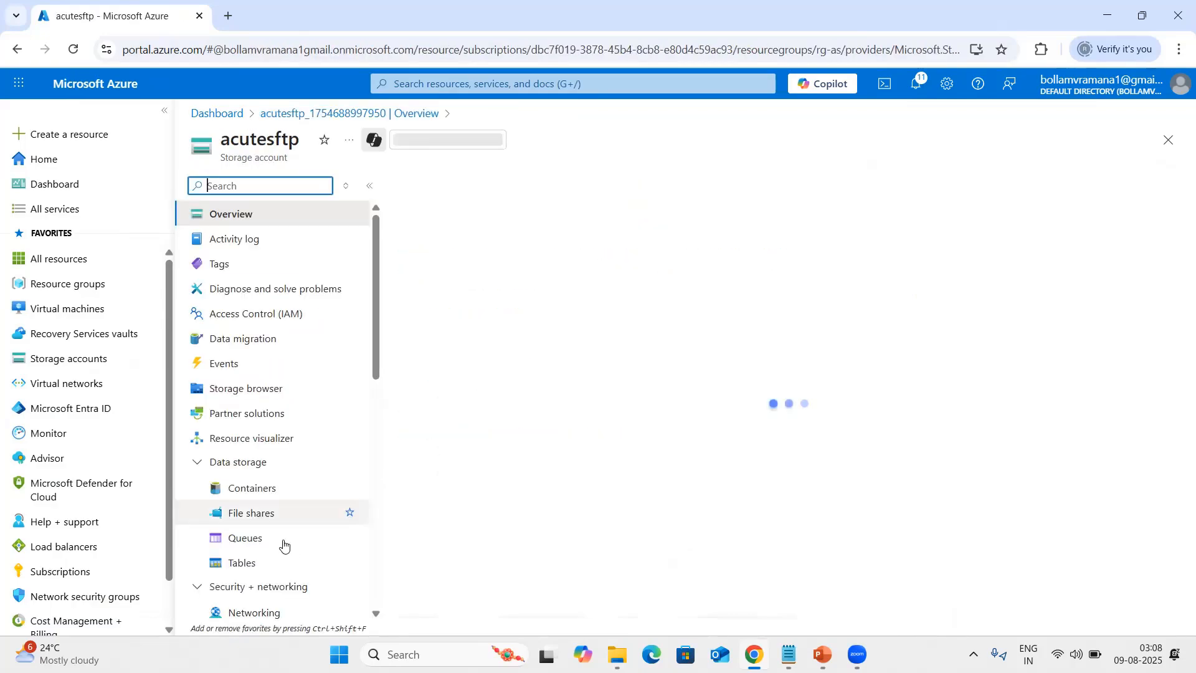
scroll(284, 542, down, 8)
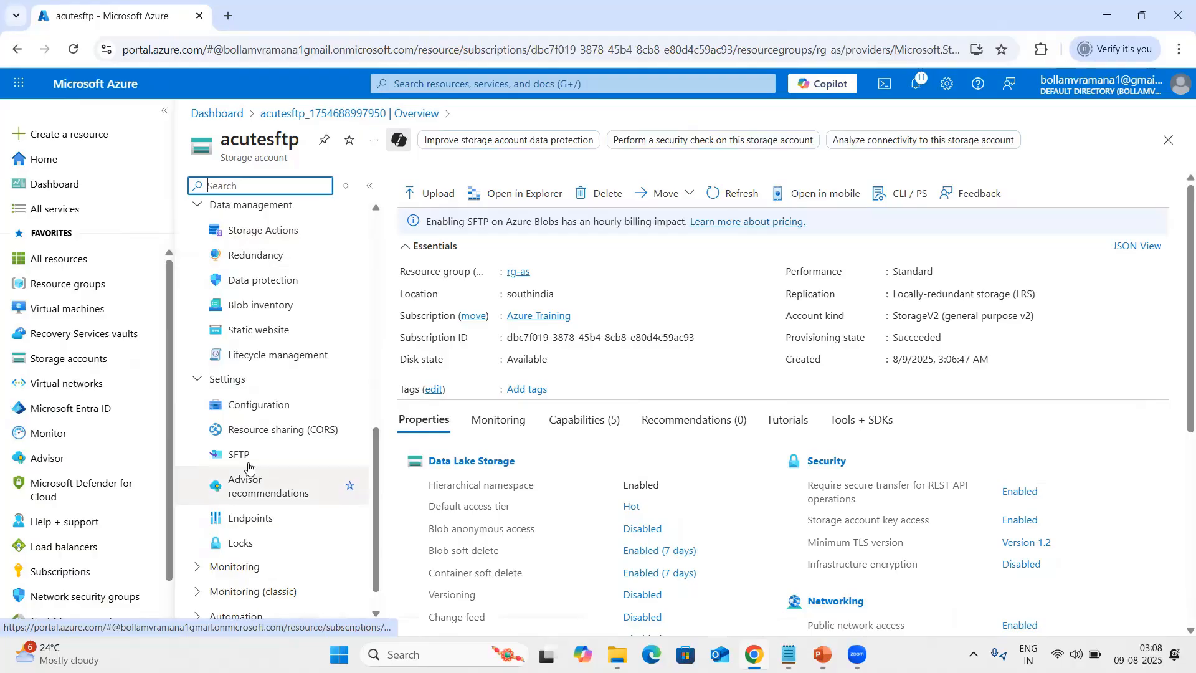
click(243, 456)
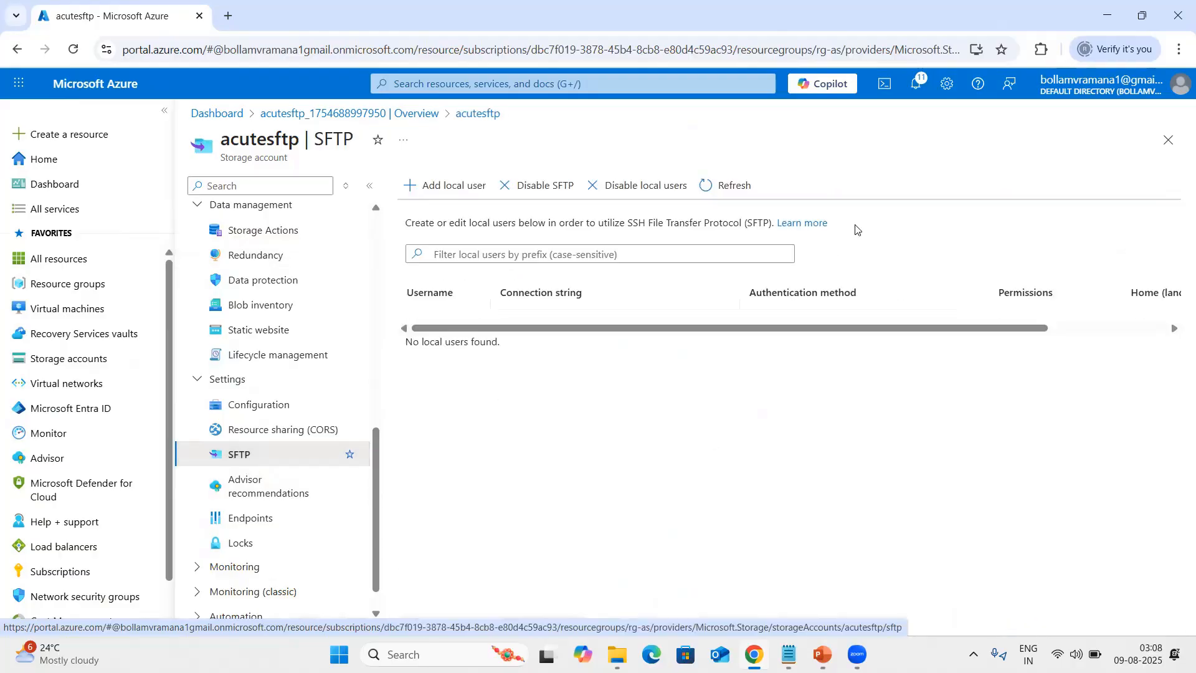
Begin a new SFTP local user with a username and SSH Password sign-in enabled.
click(426, 187)
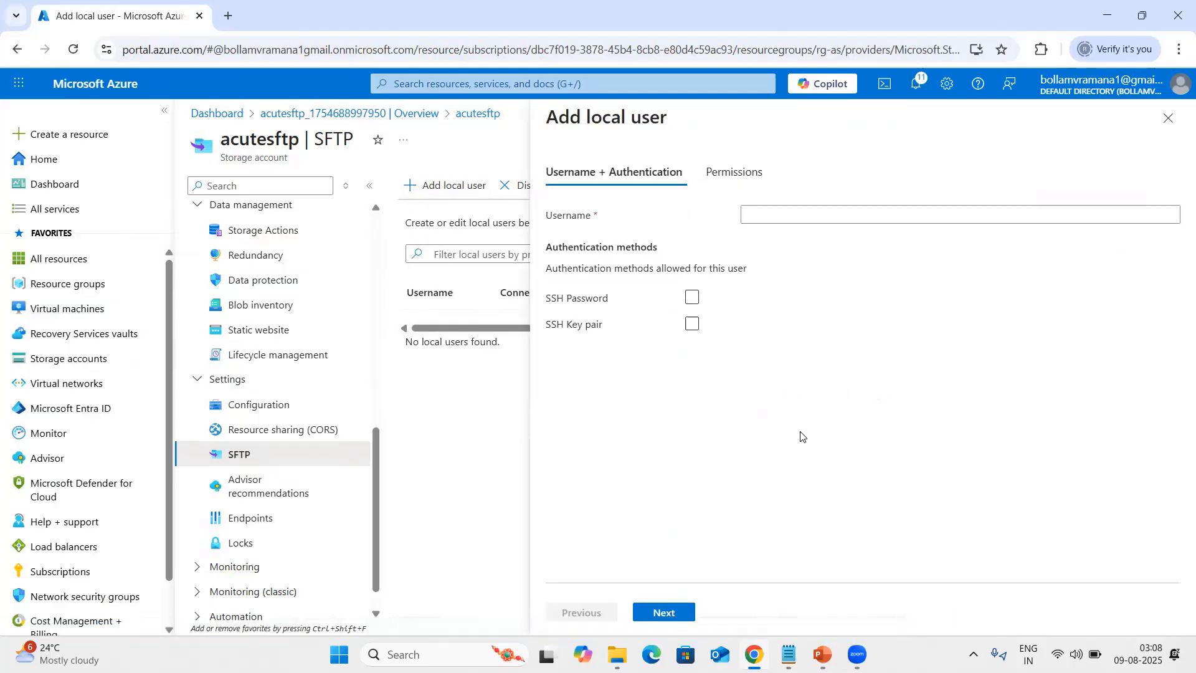
click(788, 218)
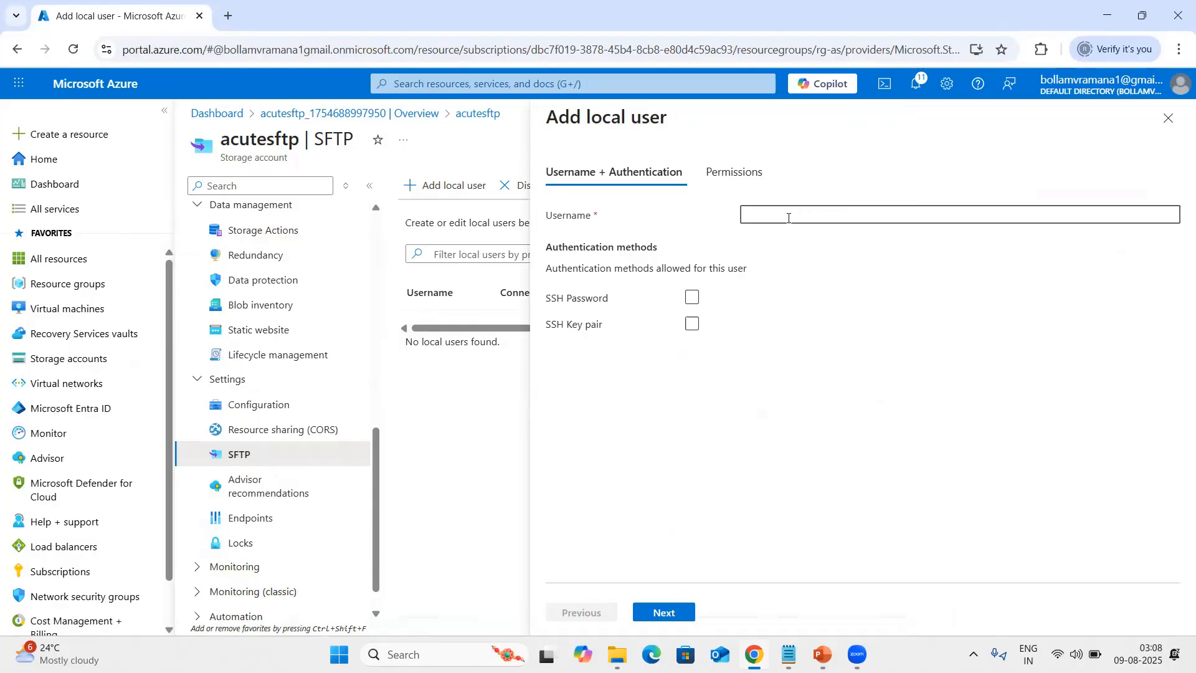
text(venkat)
click(580, 304)
click(580, 304)
click(693, 298)
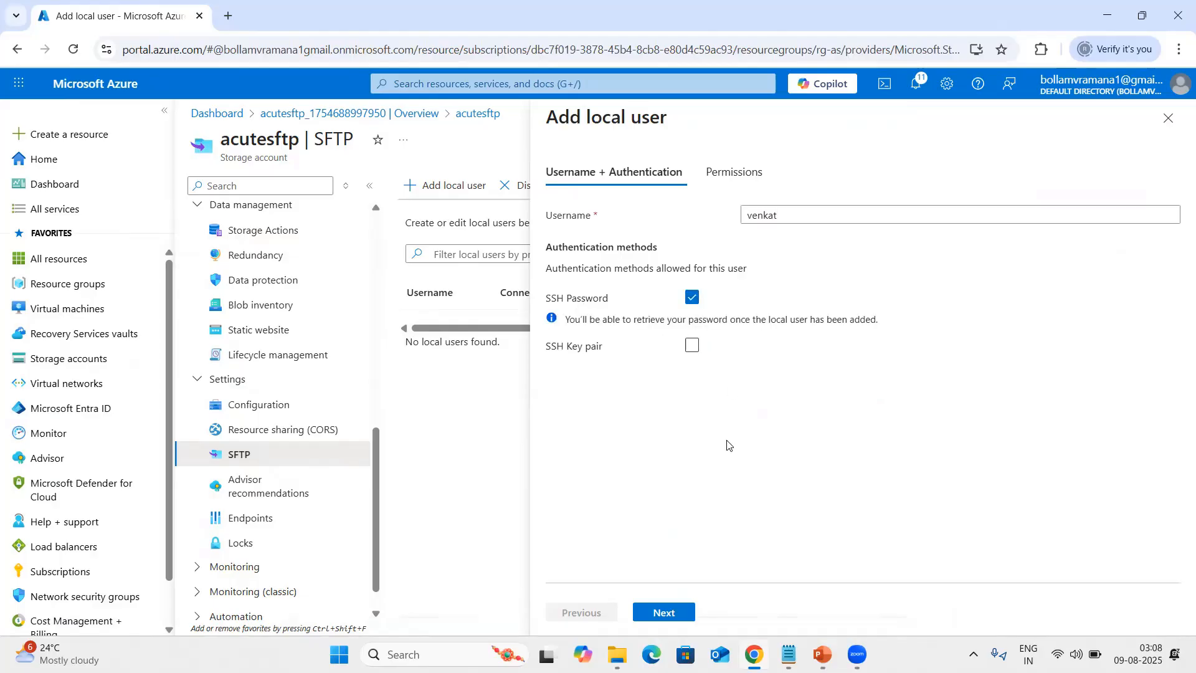
click(661, 616)
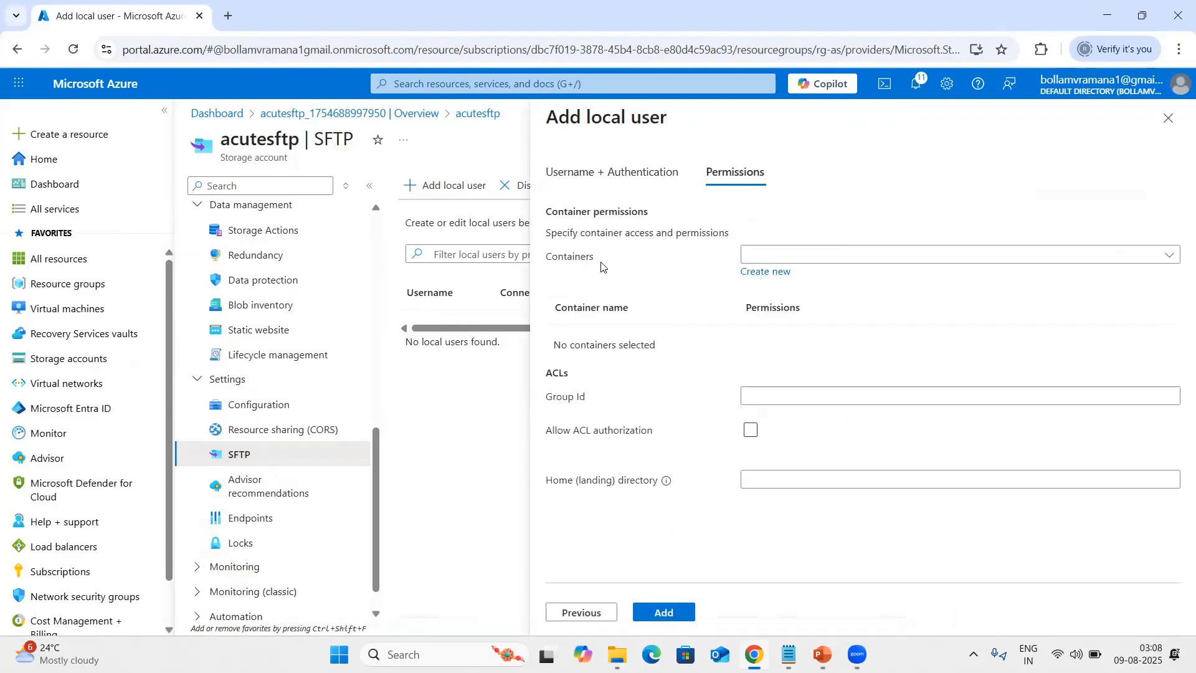
Assign the projects container with Read, Write, List, Delete and Create permissions.
click(1170, 258)
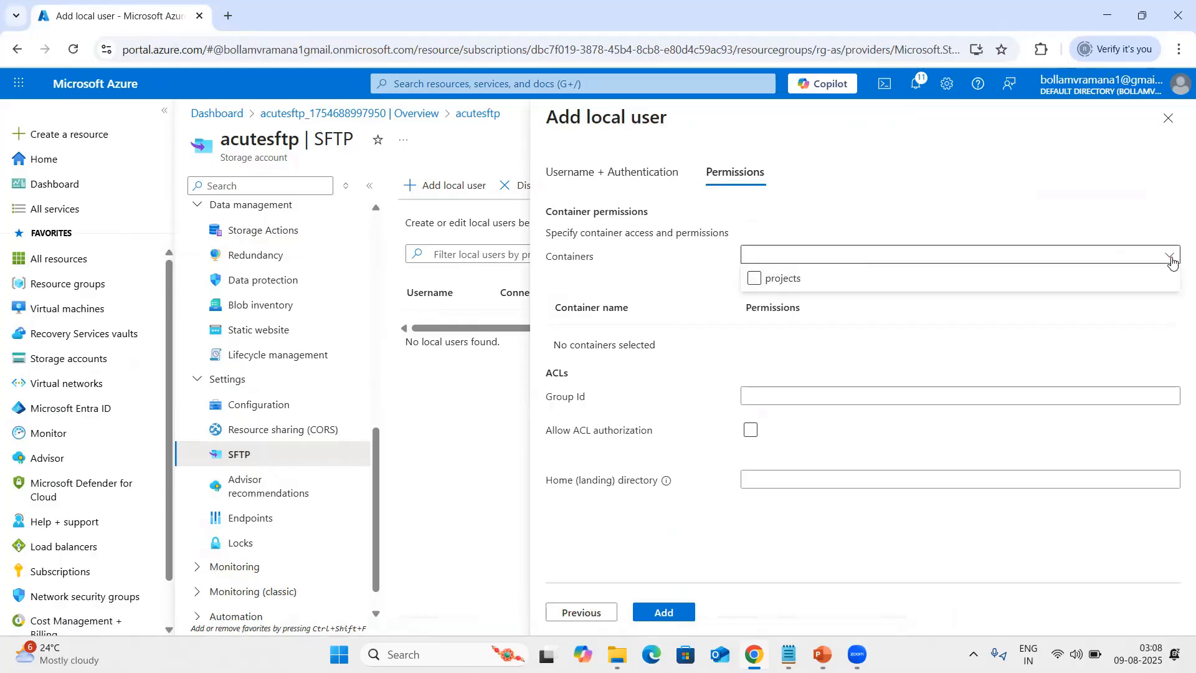
click(755, 279)
click(679, 294)
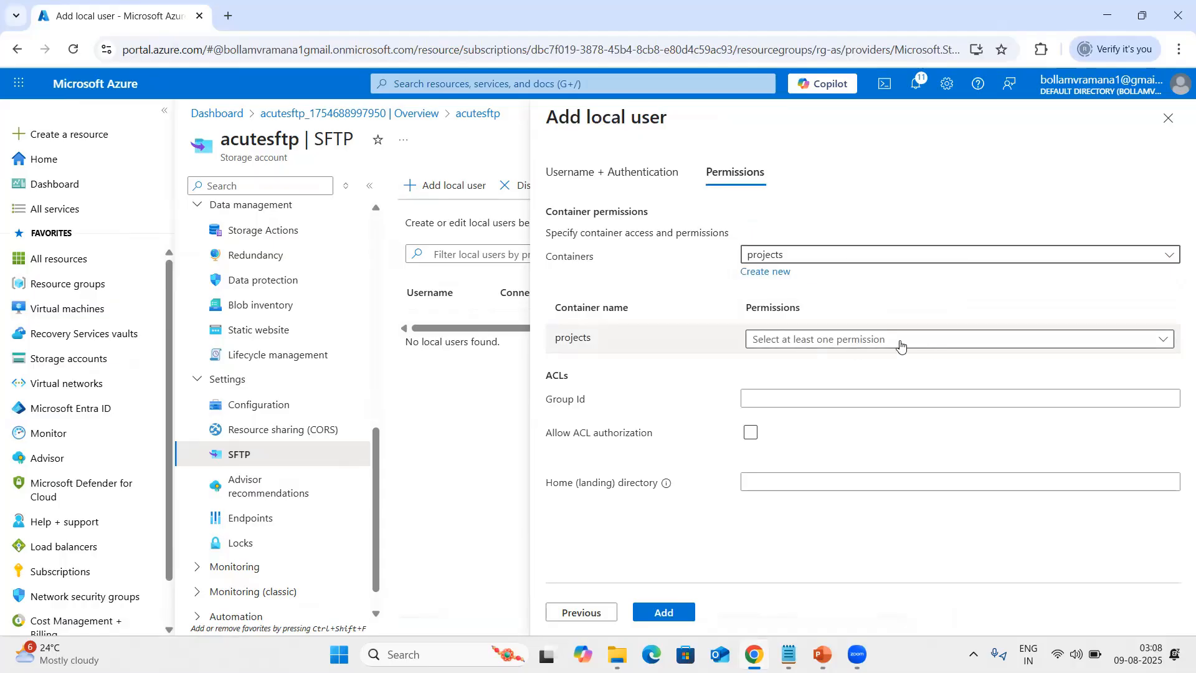
click(802, 343)
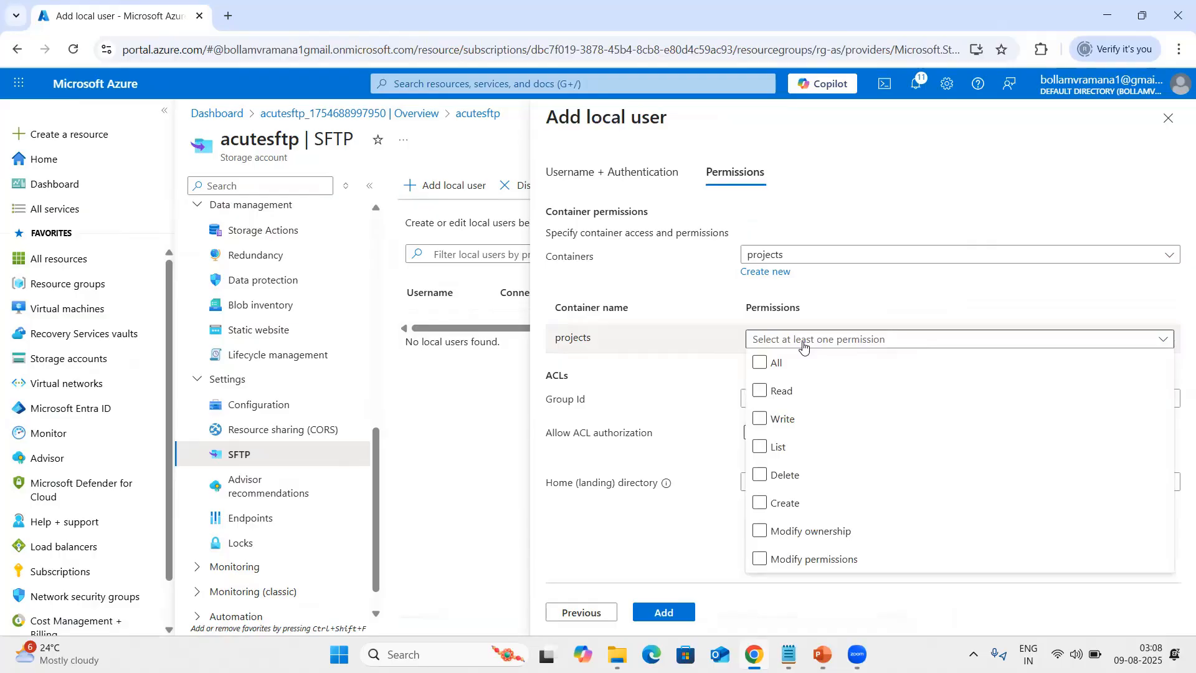
click(760, 391)
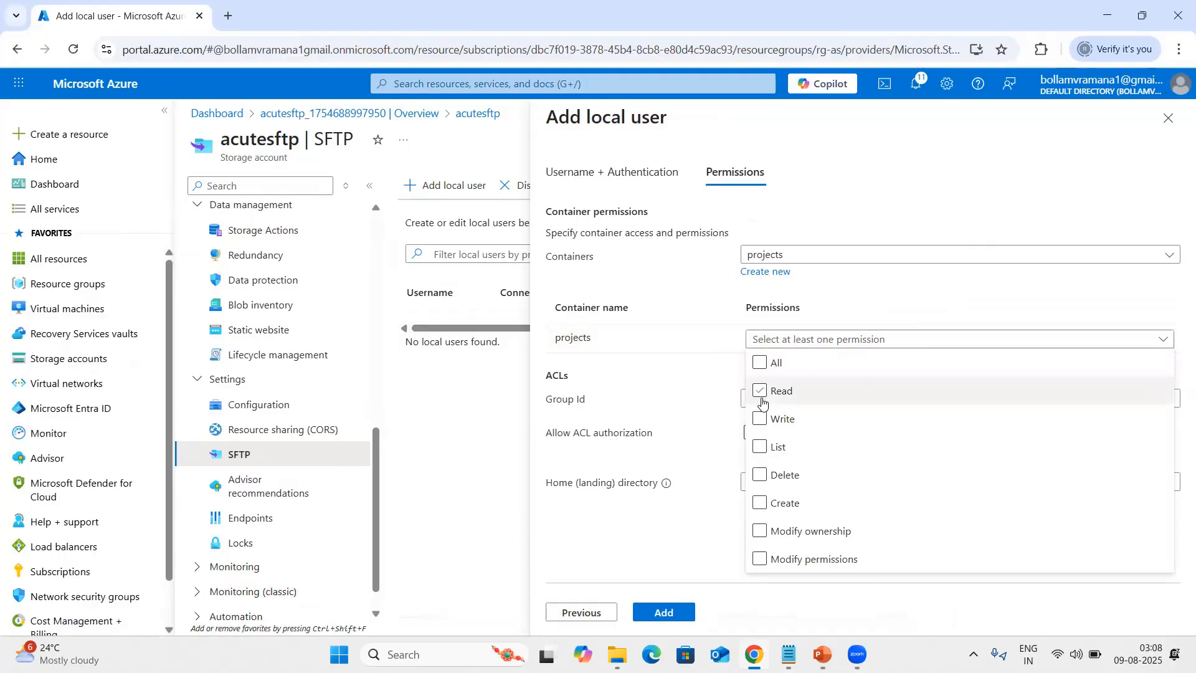
click(760, 418)
click(759, 446)
click(759, 474)
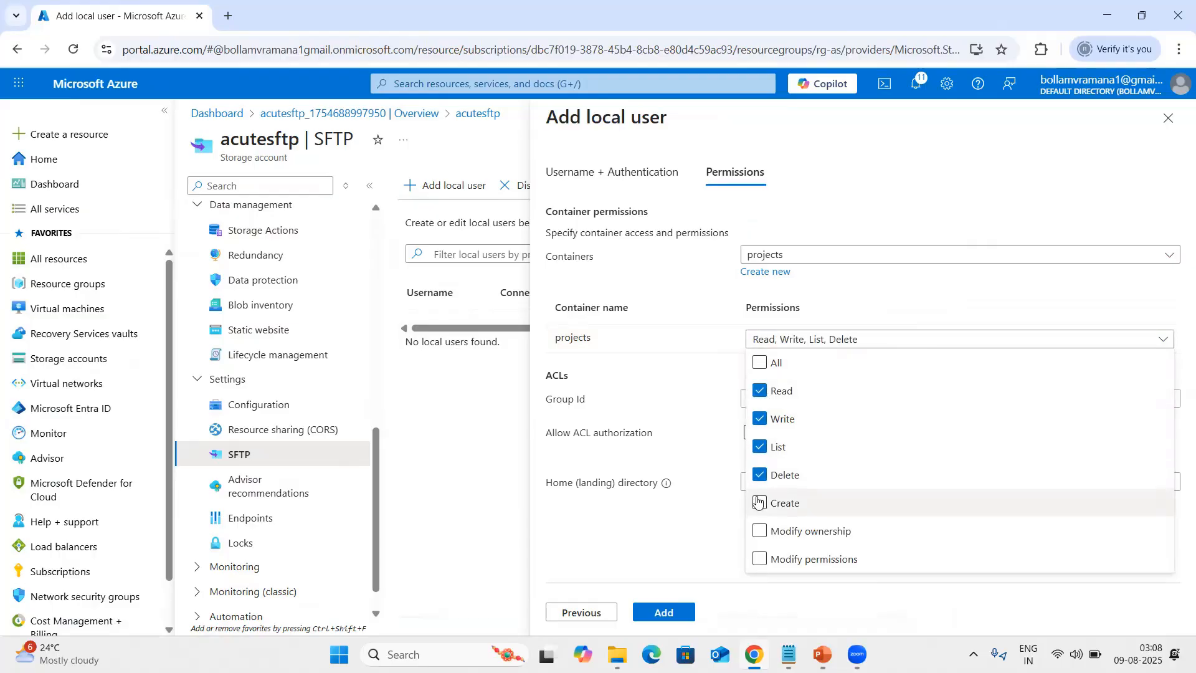
click(759, 503)
click(701, 342)
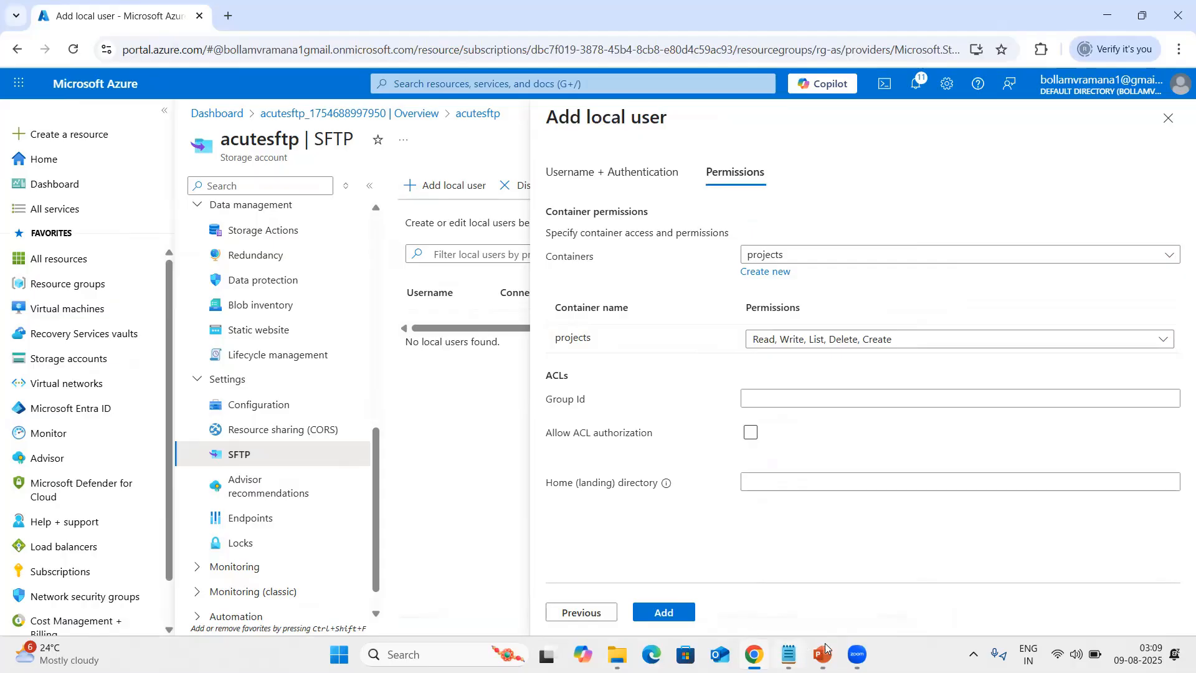
Review the storage layout diagram slide, then return to the Azure add-user panel.
mouse_move(825, 649)
click(816, 579)
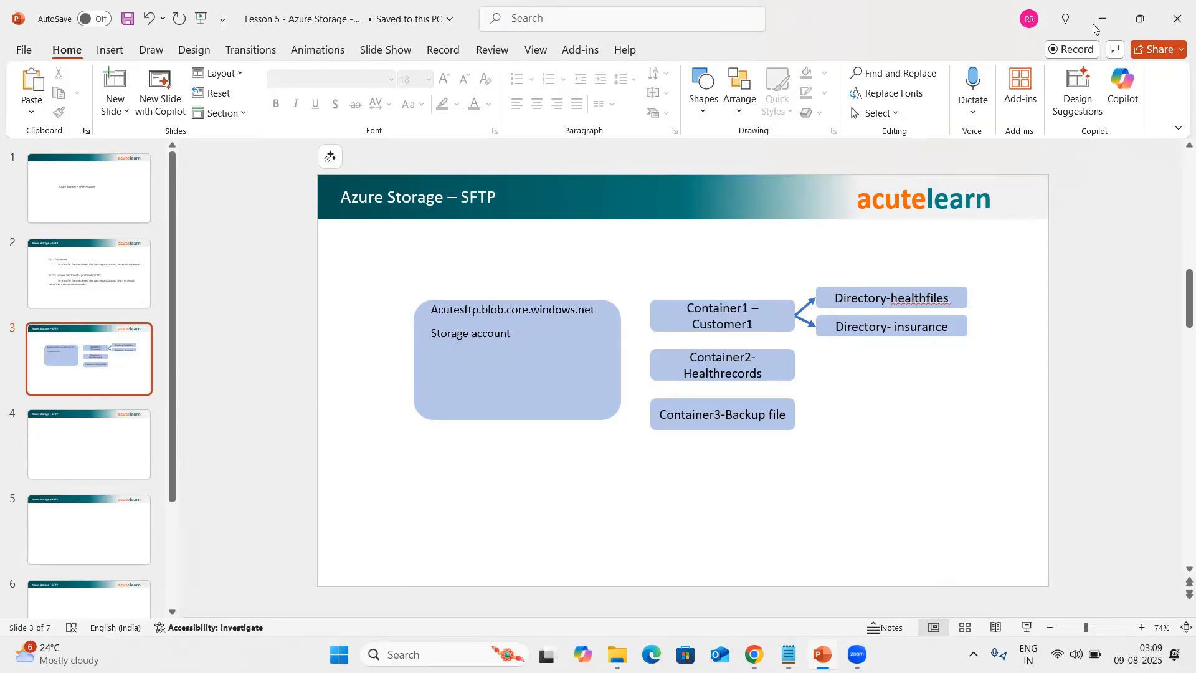
key(alt+Tab)
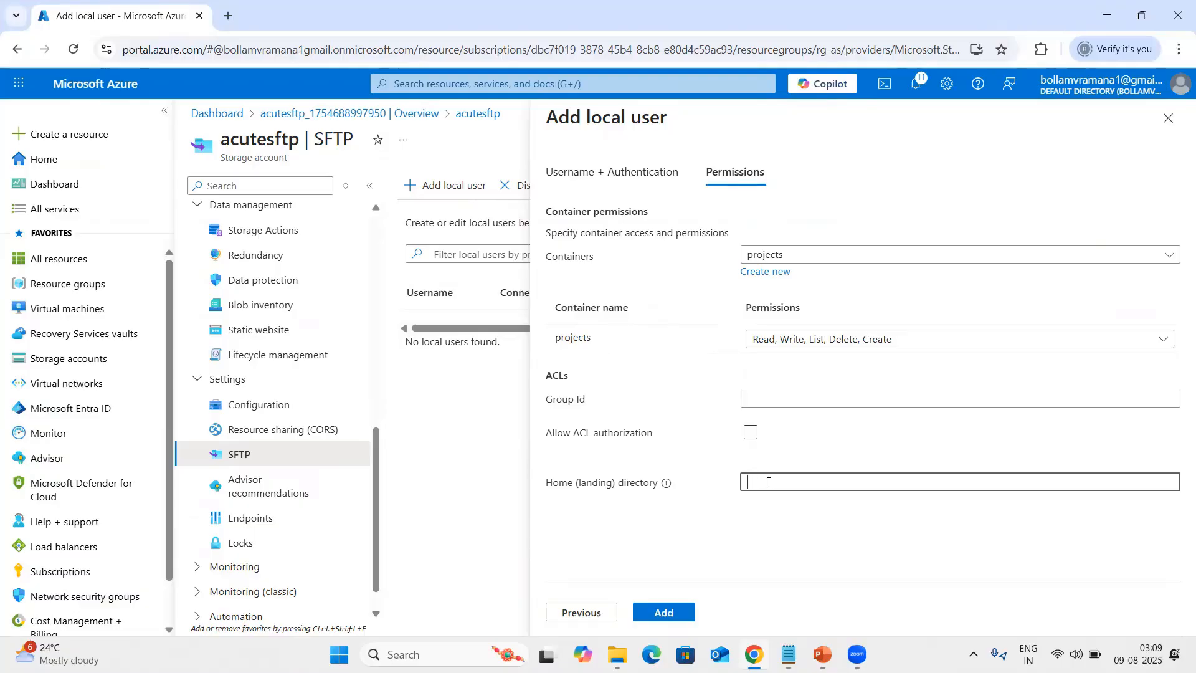
Set the home directory to projects/healthfiles and add the local user.
click(768, 482)
text(projects/healthfiles)
click(668, 617)
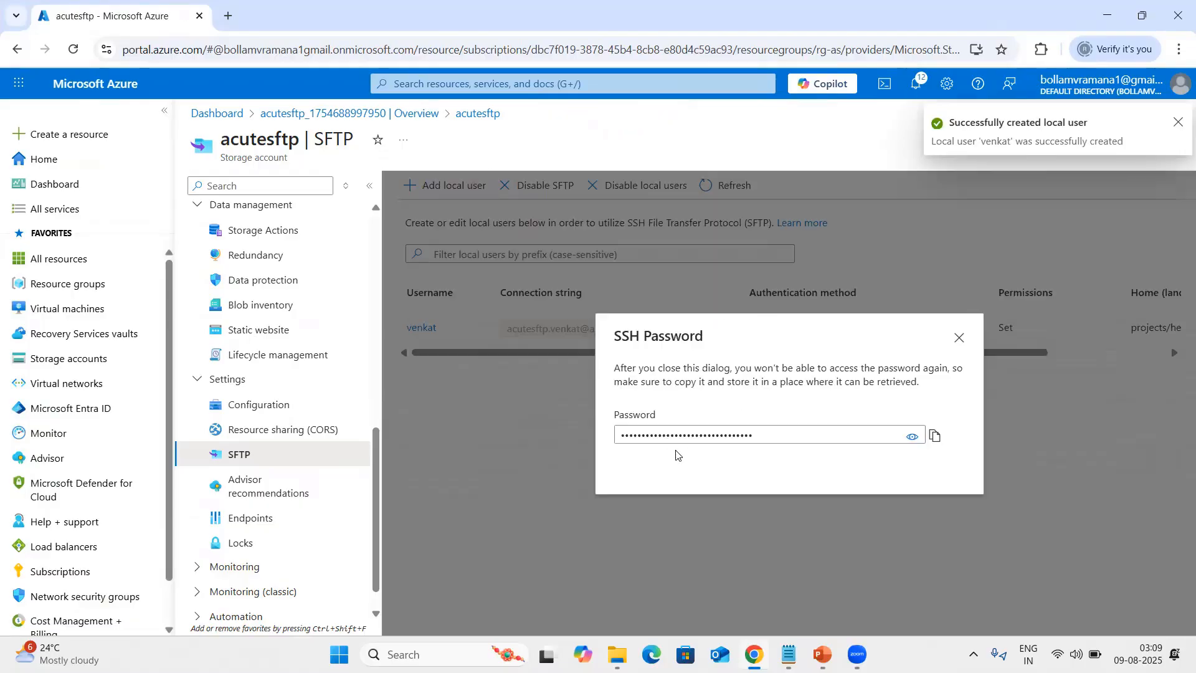
Copy the generated SSH password into a Notepad note.
click(935, 435)
click(789, 654)
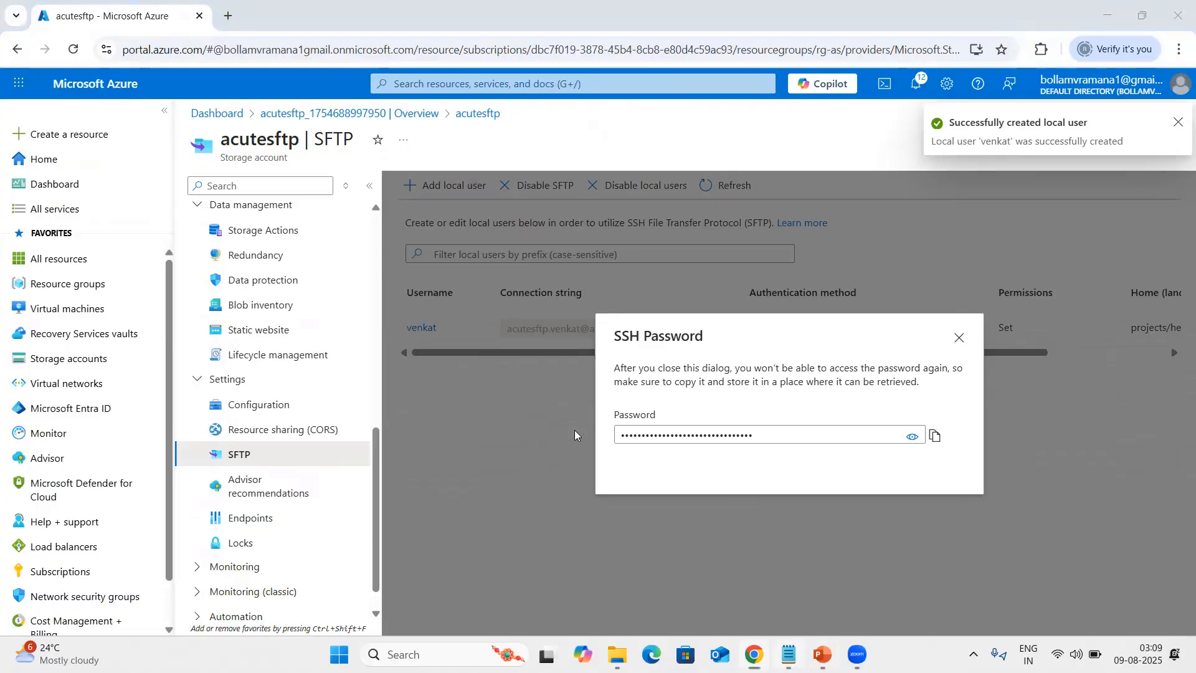
key(ctrl+v)
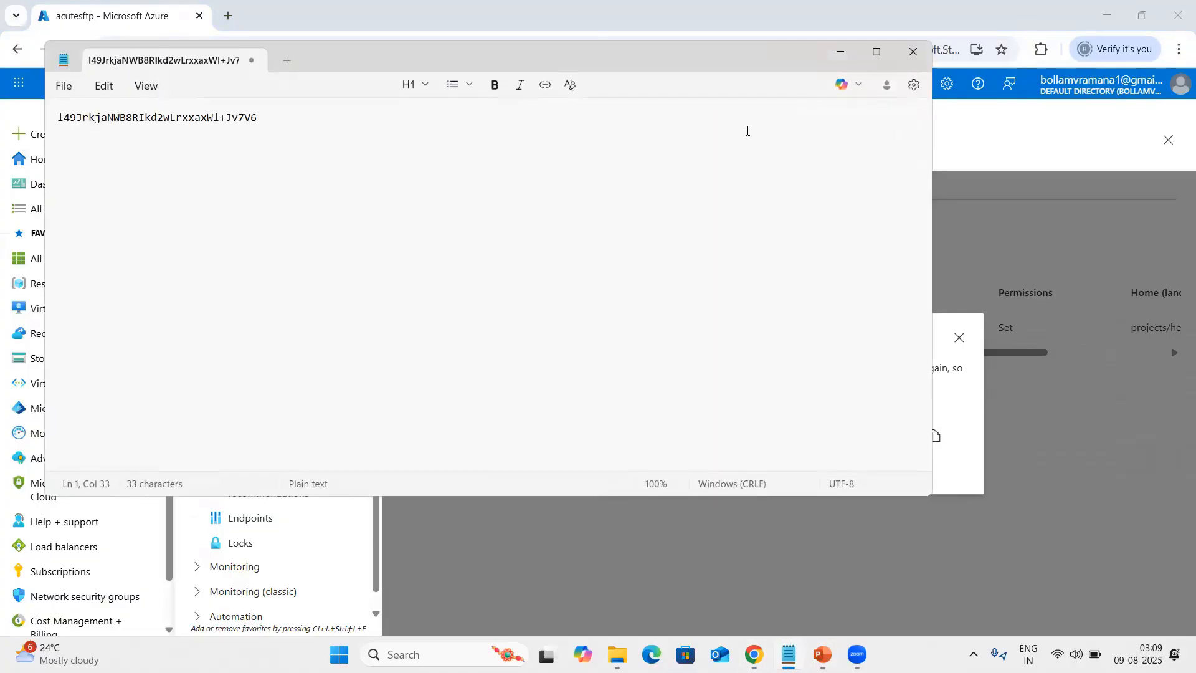
click(835, 45)
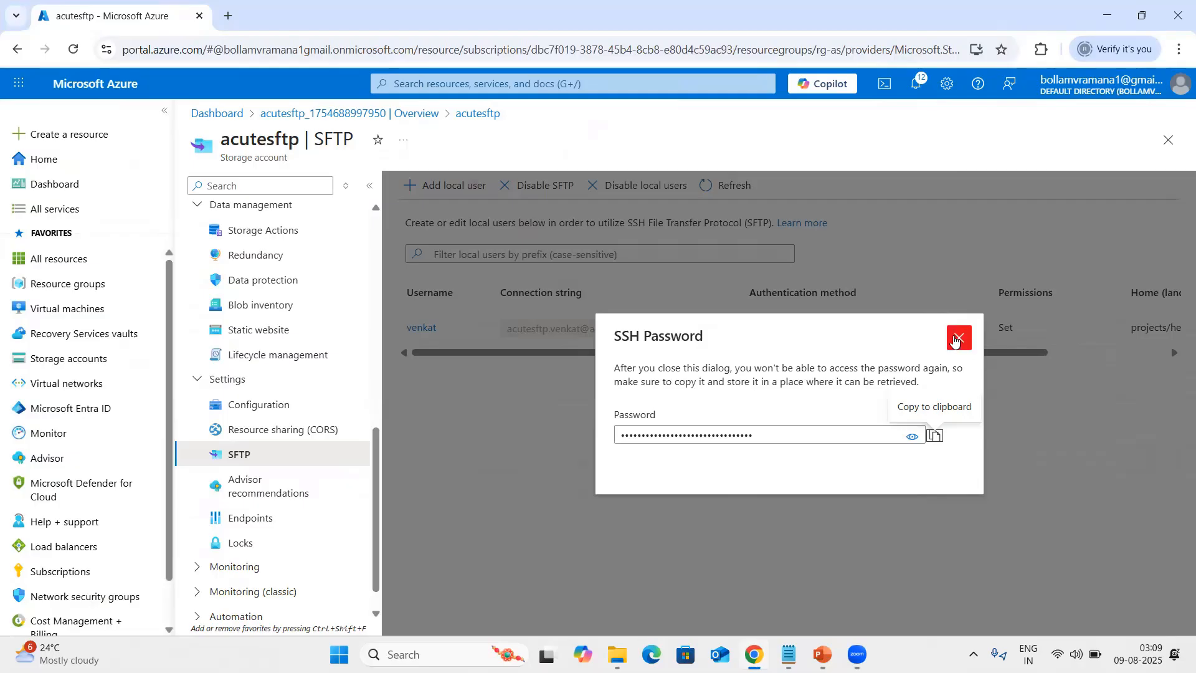
Close the password dialog and browse to projects > healthfiles, which shows 0 items.
click(958, 337)
scroll(302, 311, up, 4)
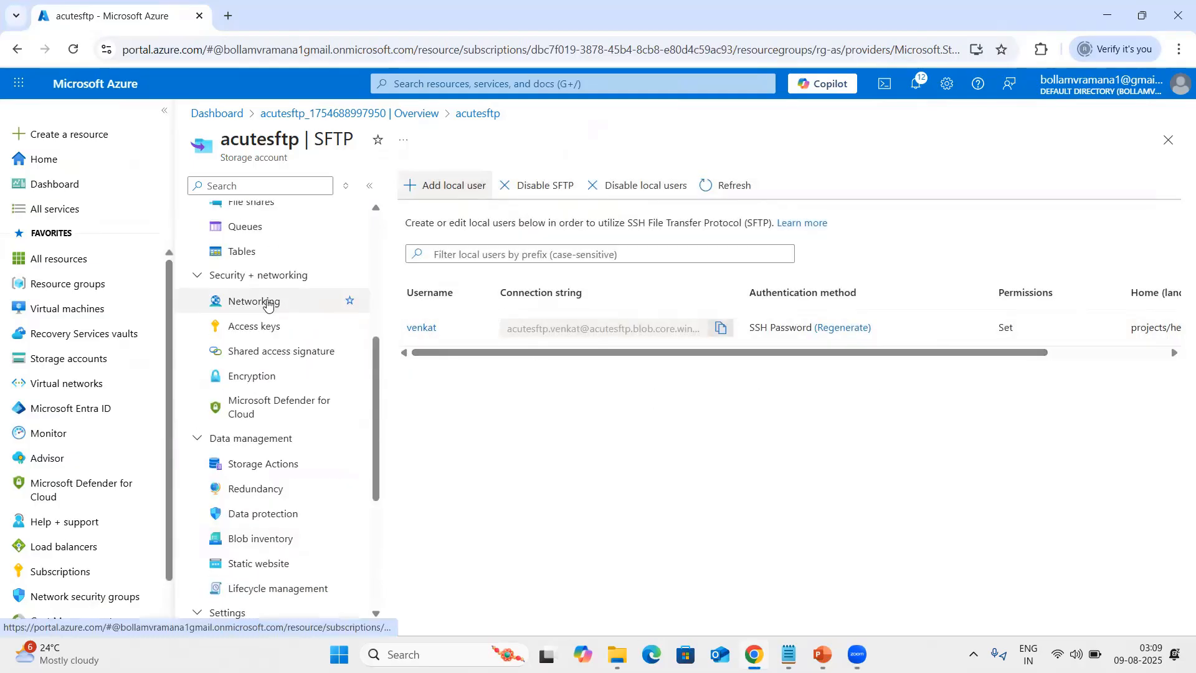
scroll(279, 311, up, 4)
click(212, 408)
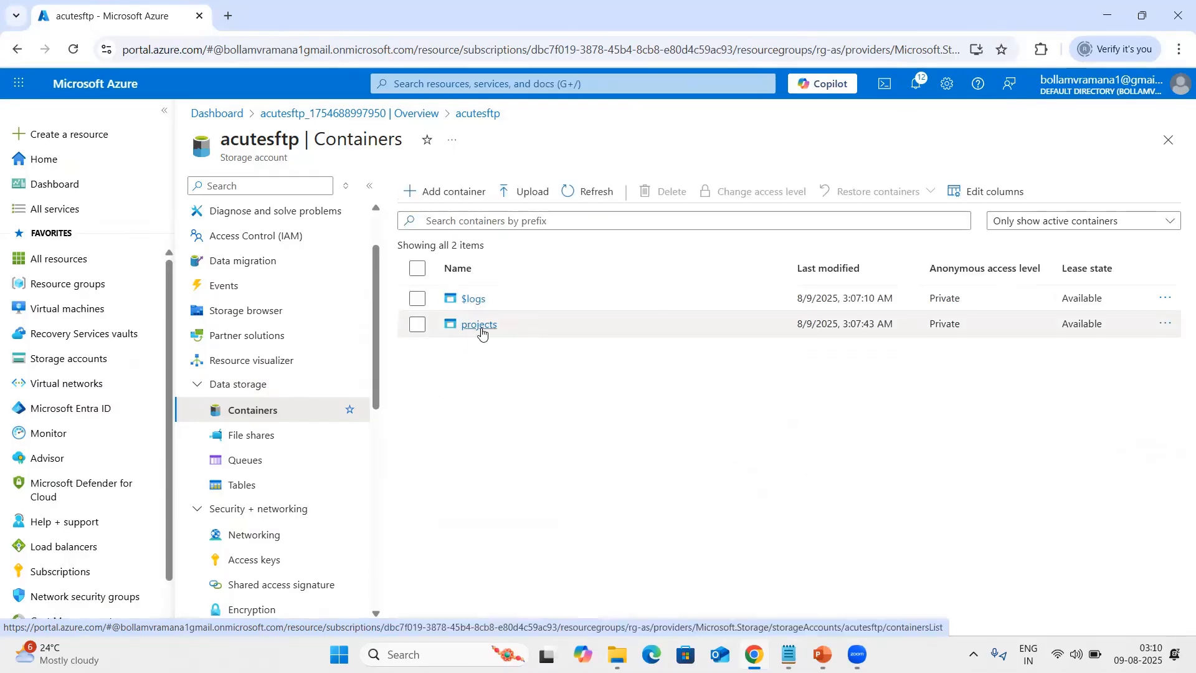
click(483, 329)
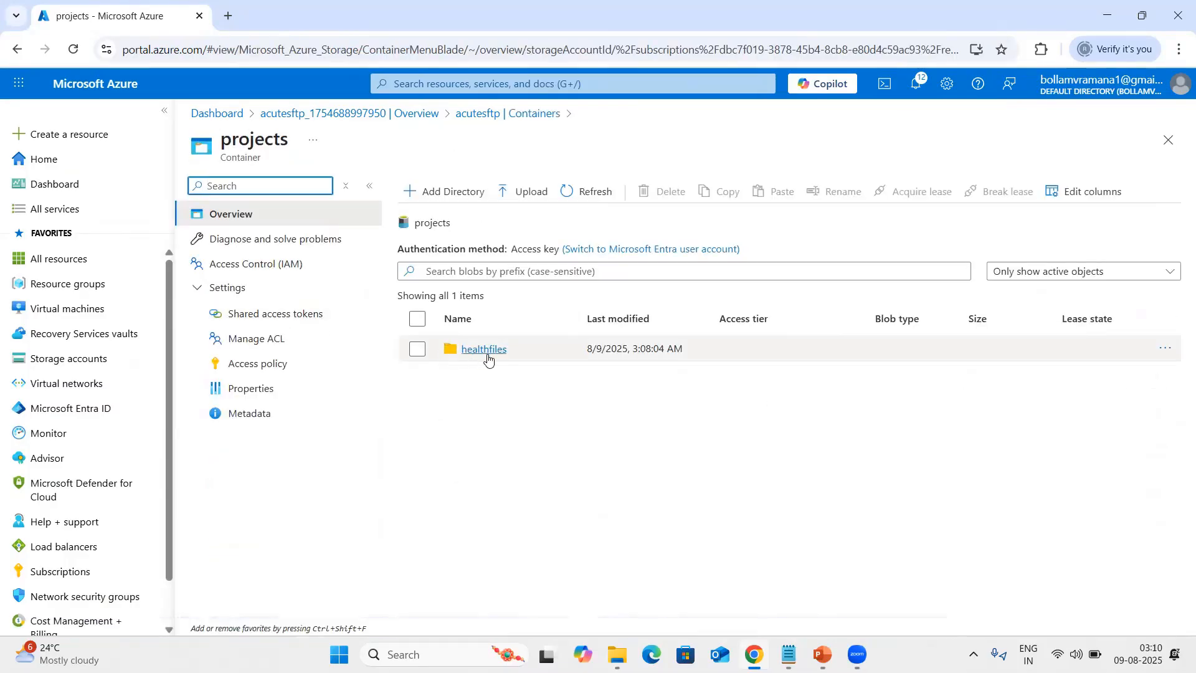
click(484, 350)
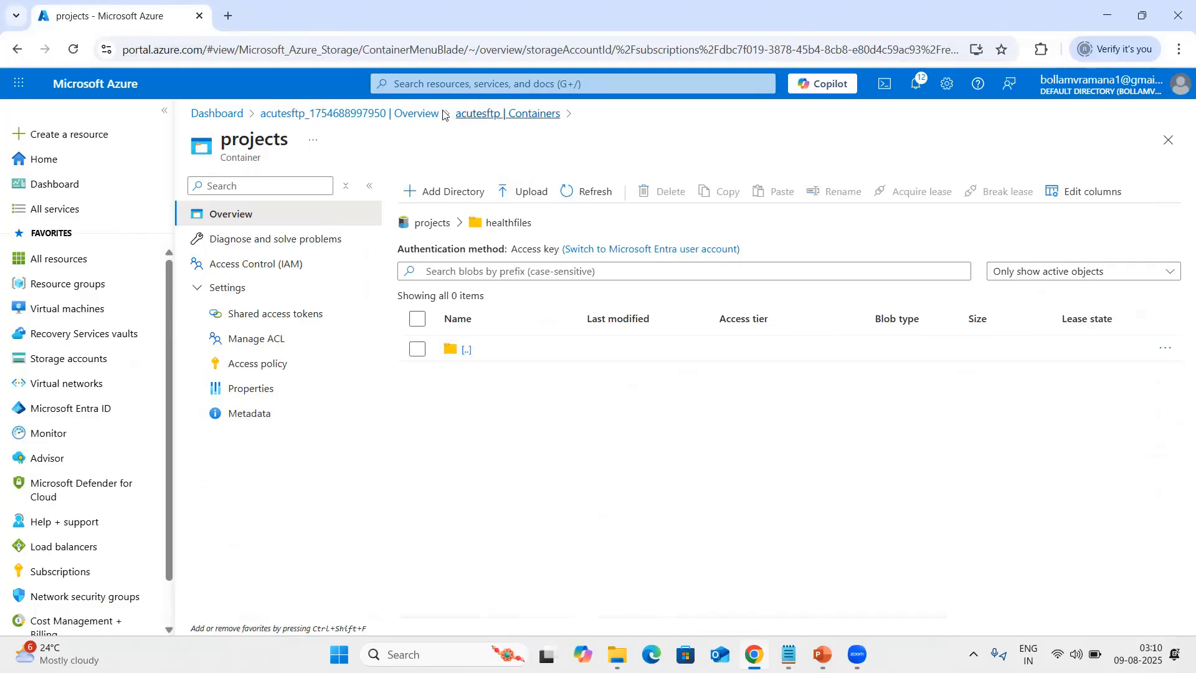
On the acutesftp SFTP page, copy the local user's connection string.
click(485, 114)
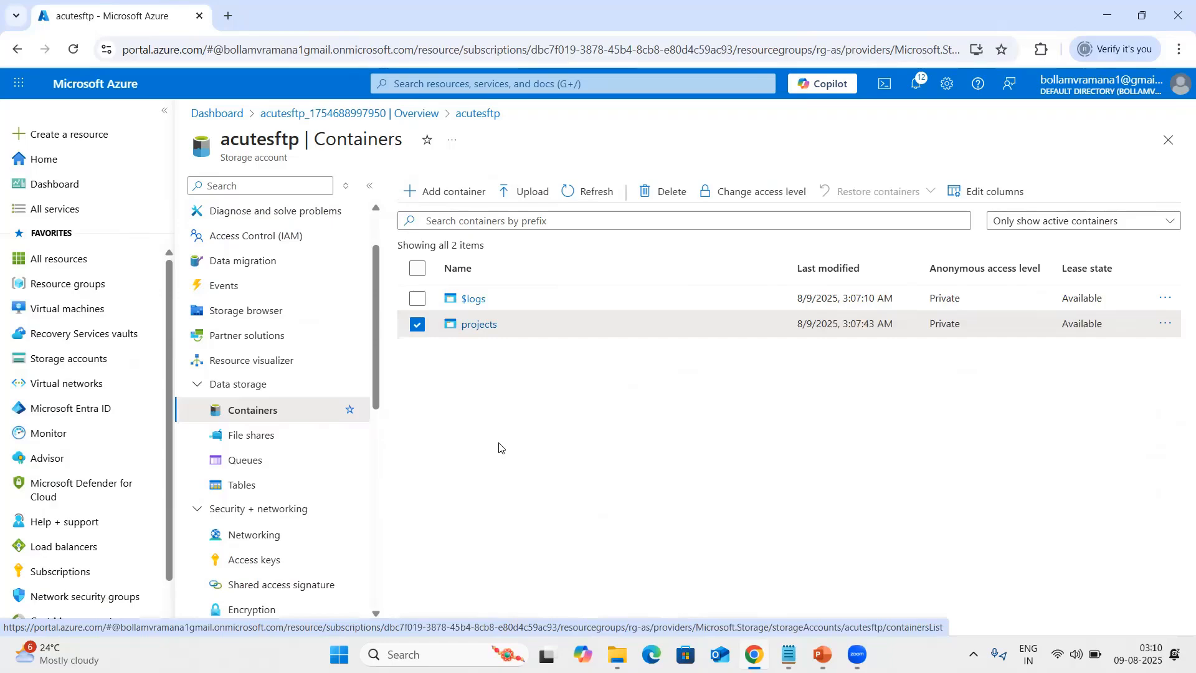
scroll(307, 480, down, 5)
scroll(278, 418, down, 3)
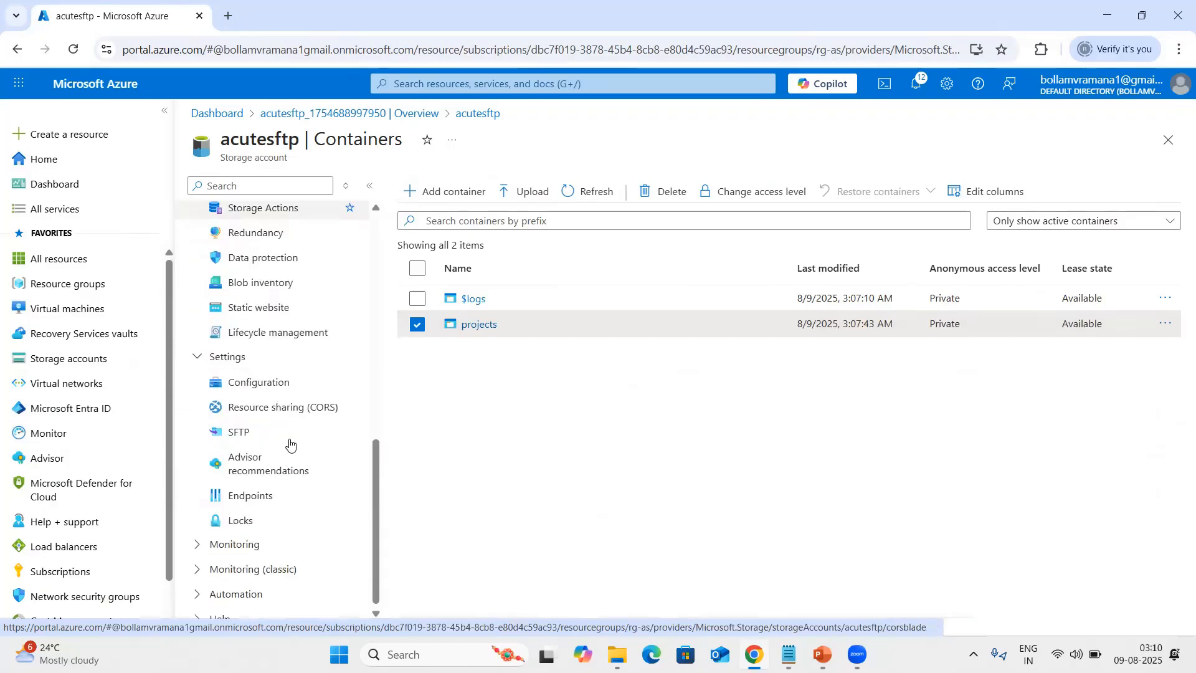
click(261, 421)
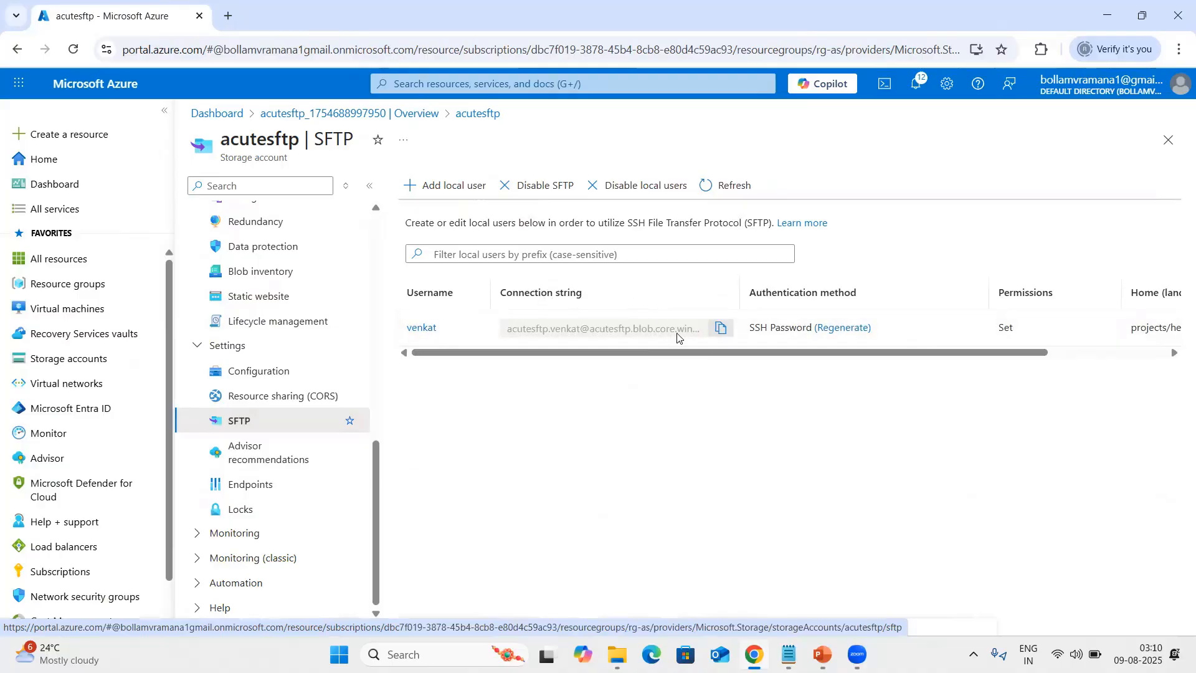
click(721, 328)
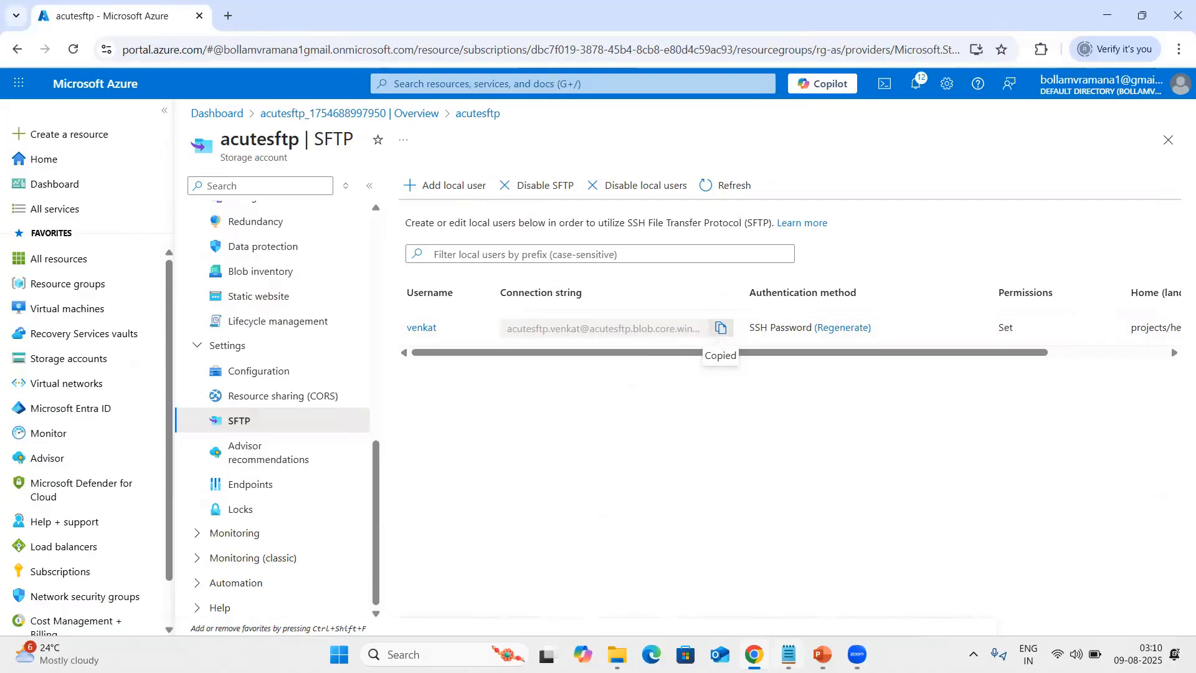
Paste the connection string below the password and add a username@sftpservername line.
key(alt+Tab)
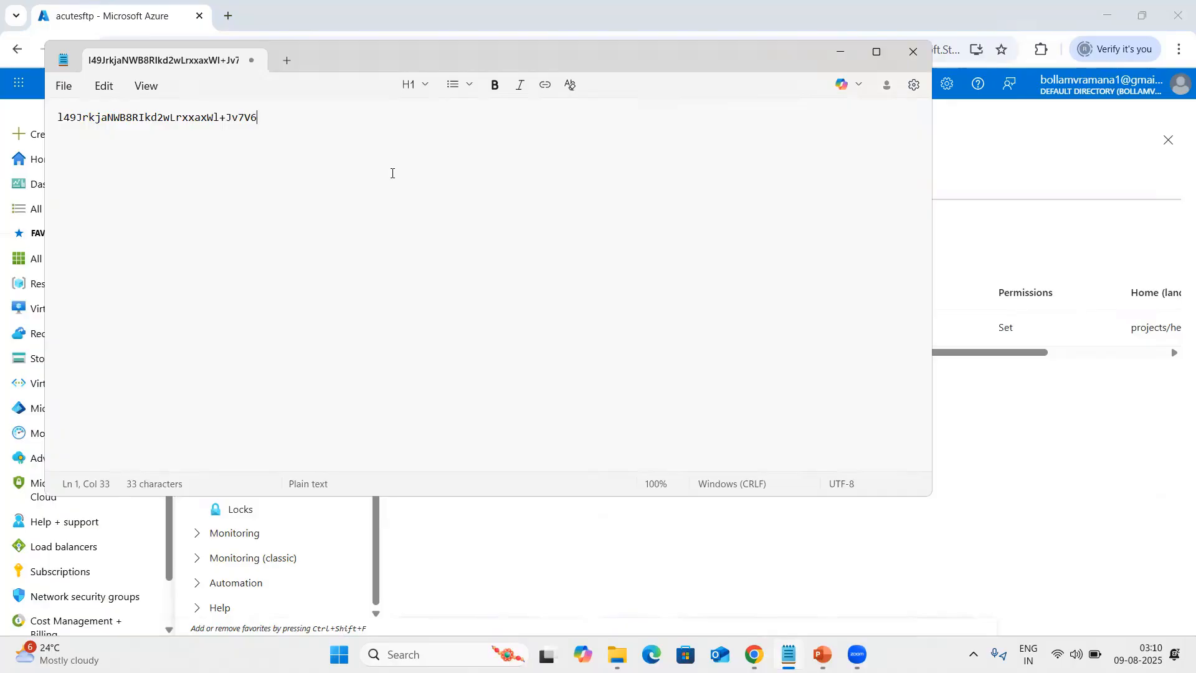
key(Return)
key(Return)
key(ctrl+v)
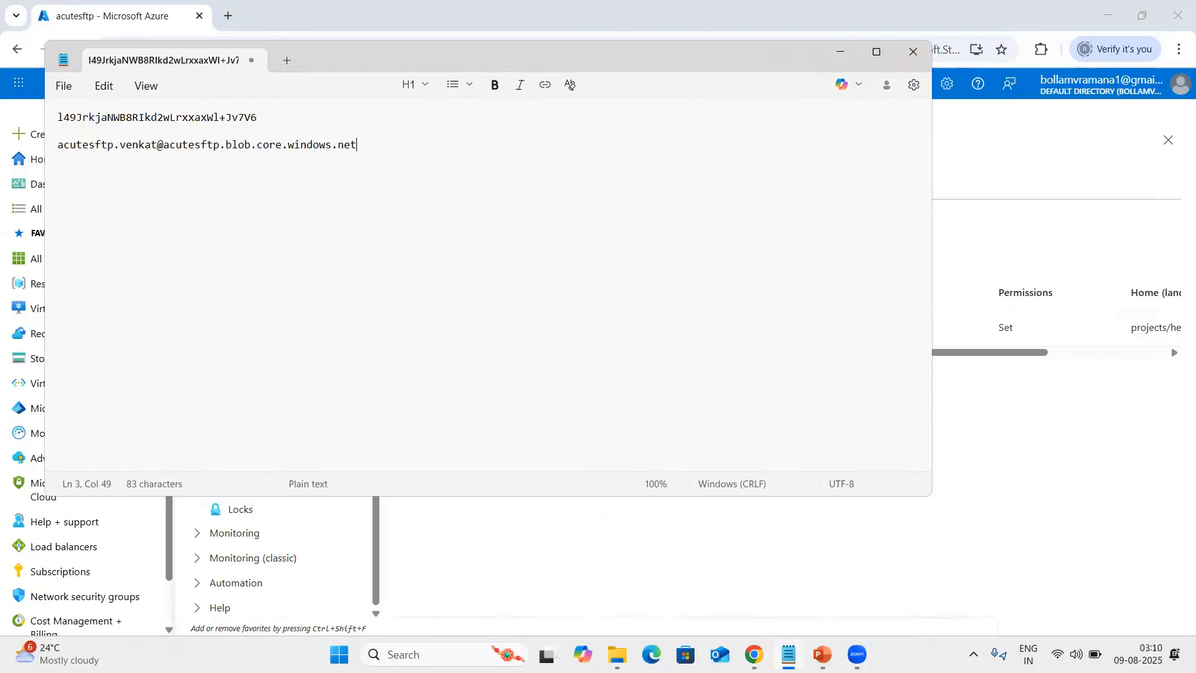
key(Return)
key(Return)
key(Return)
drag(157, 145, 56, 145)
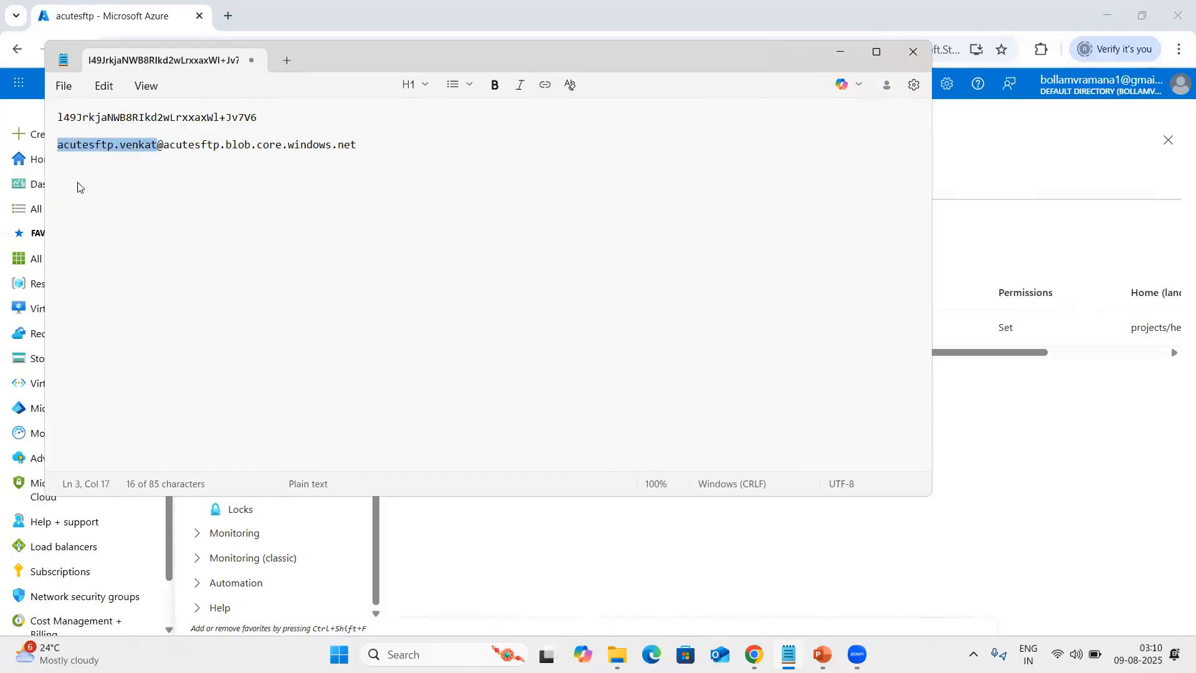
click(81, 187)
text(username@)
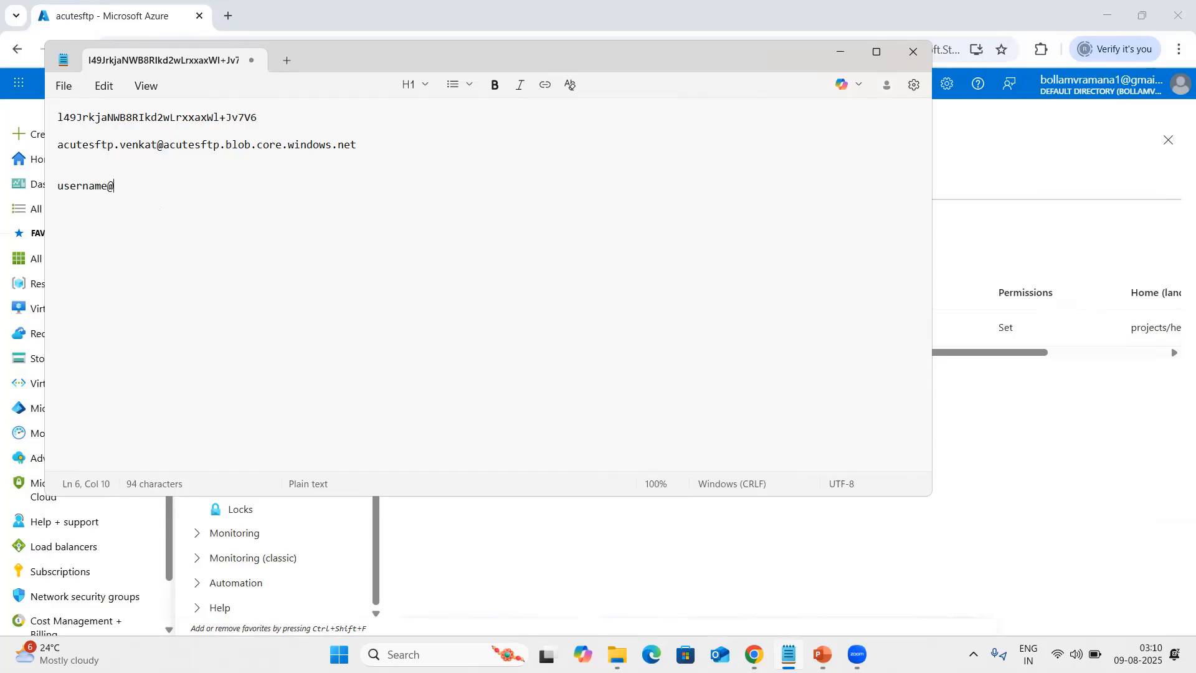
text(serv)
text(tpname)
key(BackSpace)
key(BackSpace)
key(BackSpace)
key(BackSpace)
text(servername)
key(Return)
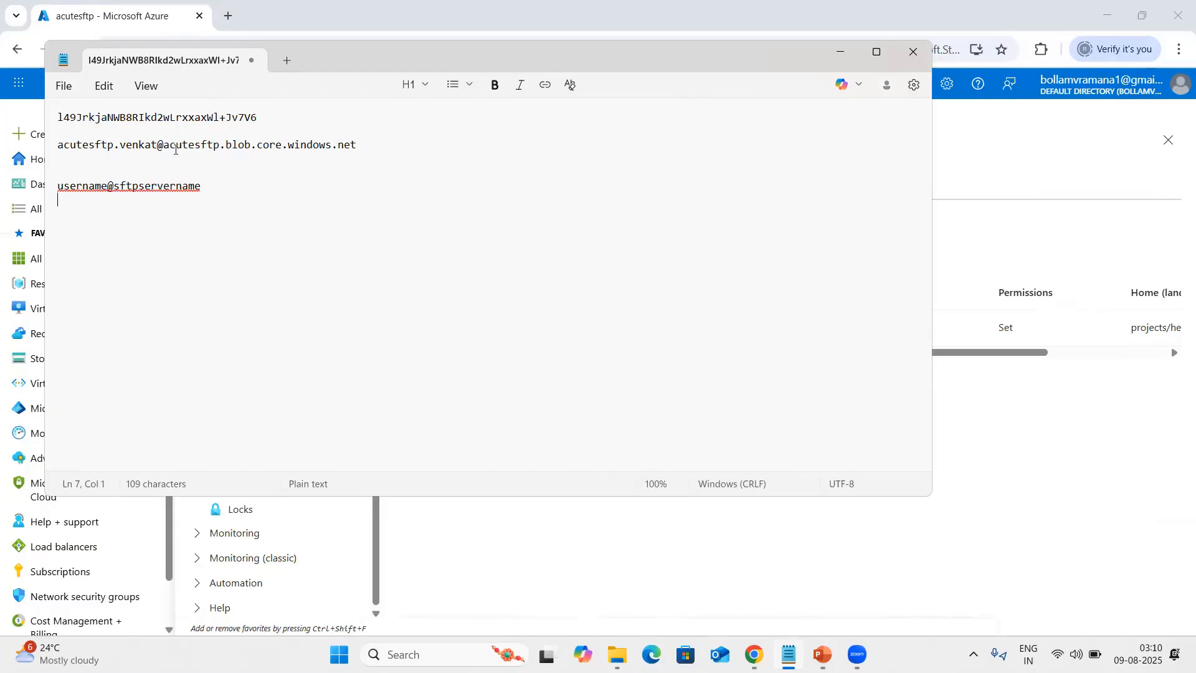
Copy the host name acutesftp.blob.core.windows.net from line 3.
key(shift+End)
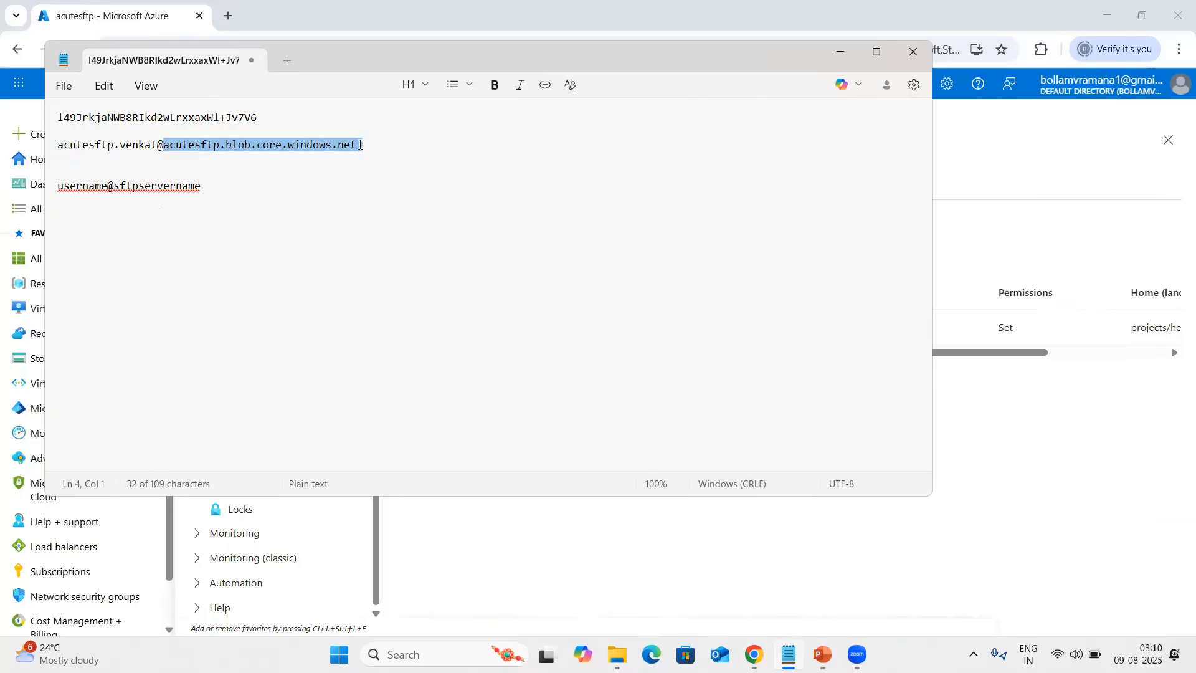
right_click(327, 153)
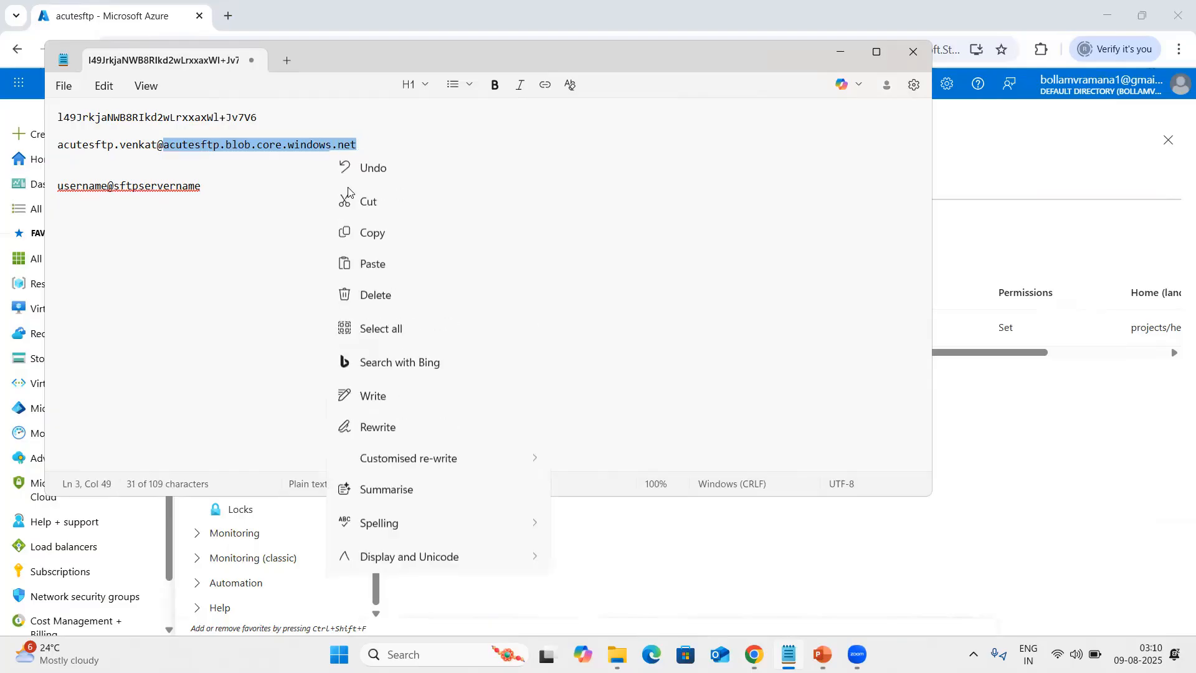
click(368, 231)
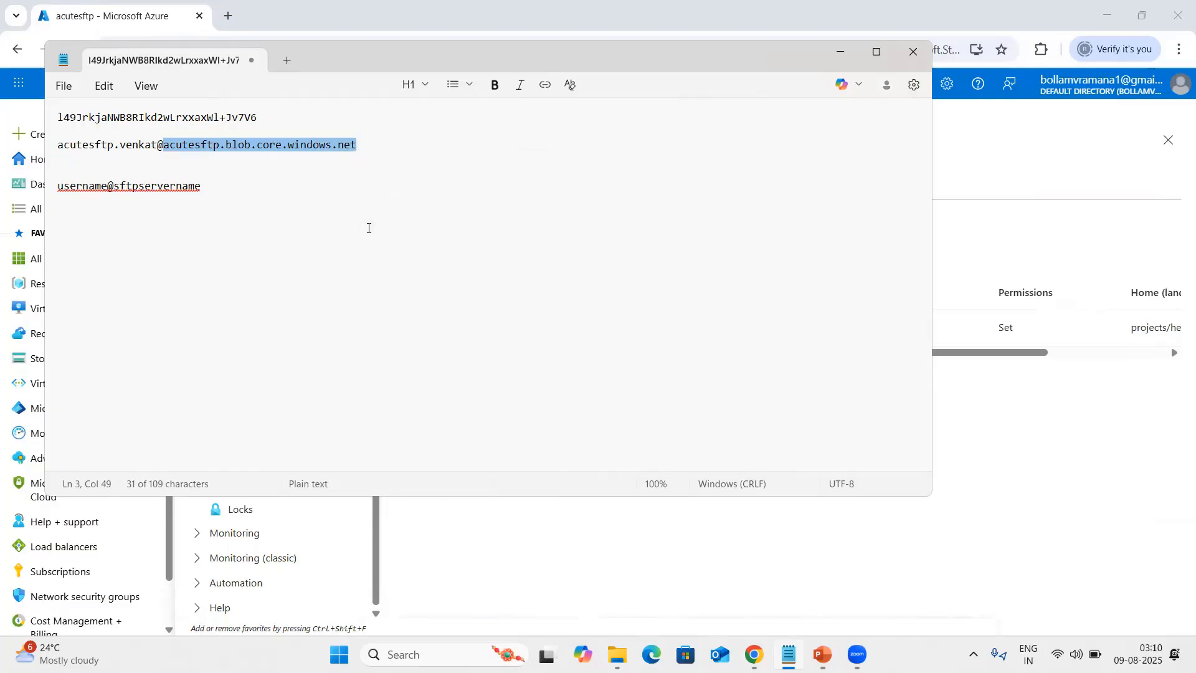
Launch WinSCP from the Windows search.
click(339, 654)
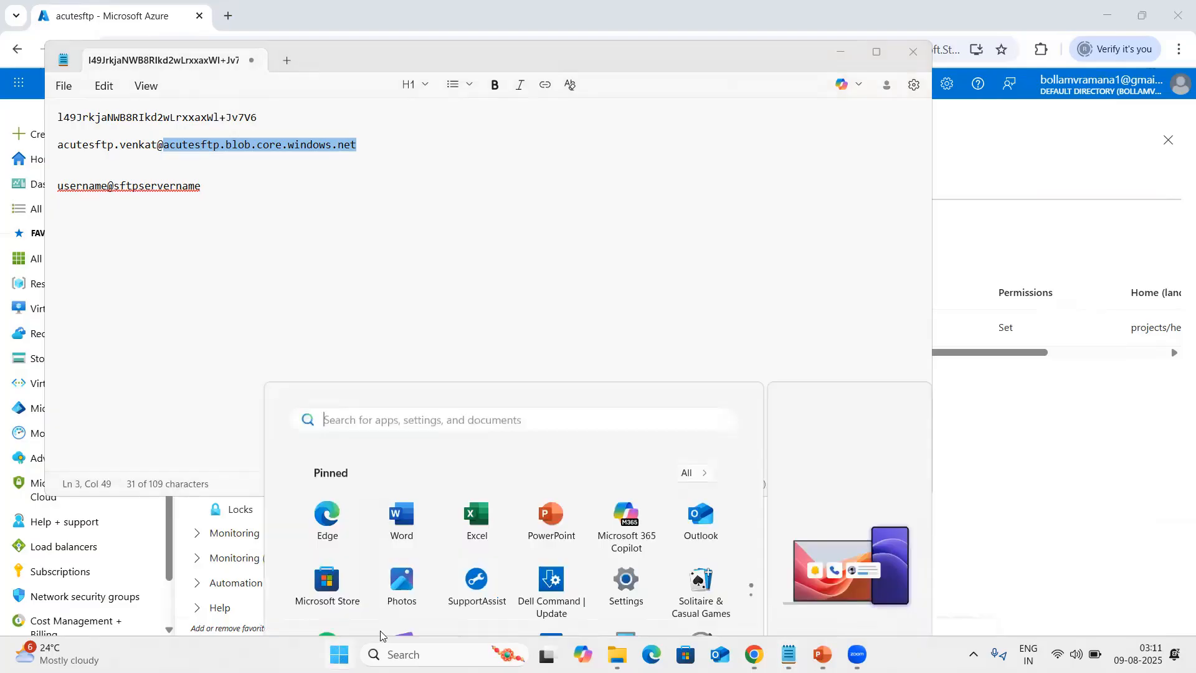
text(wi)
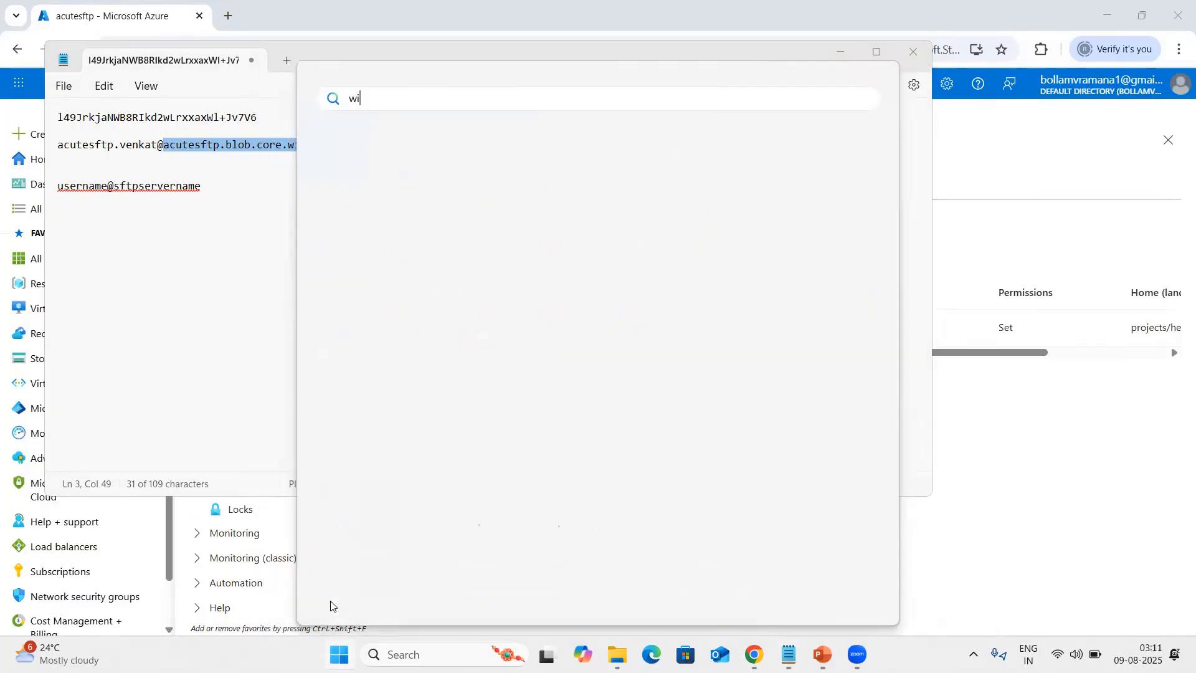
text(nscp)
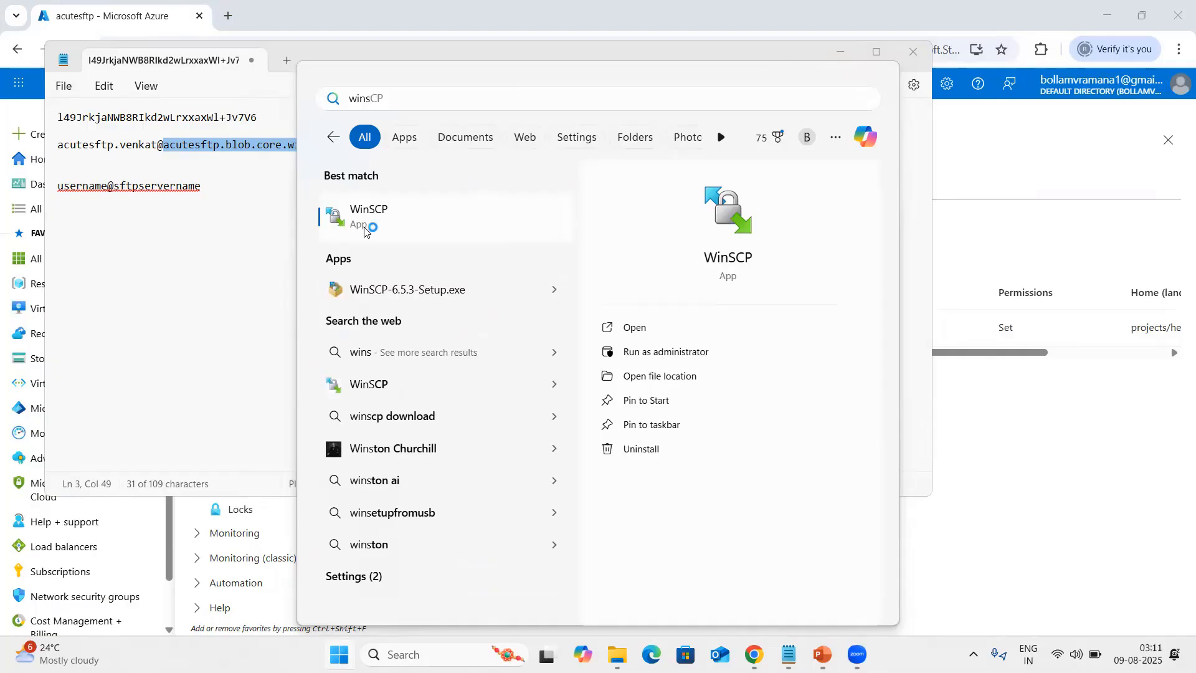
click(361, 227)
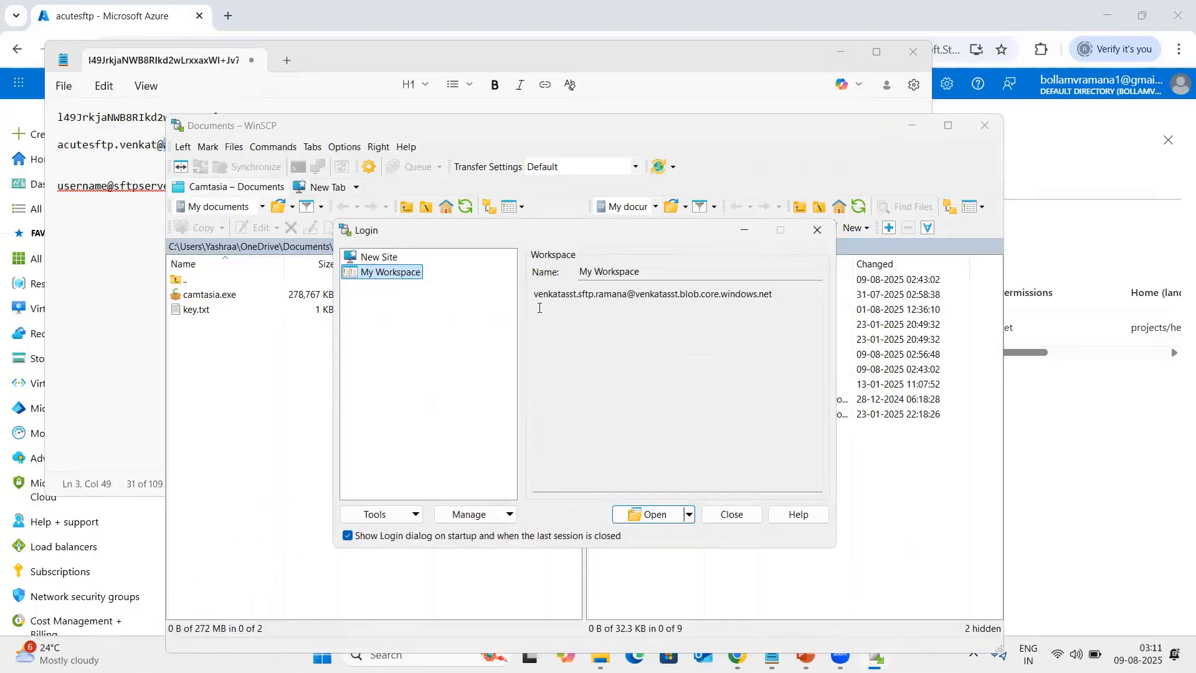
Start a new SFTP site with host name acutesftp.blob.core.windows.net.
click(398, 257)
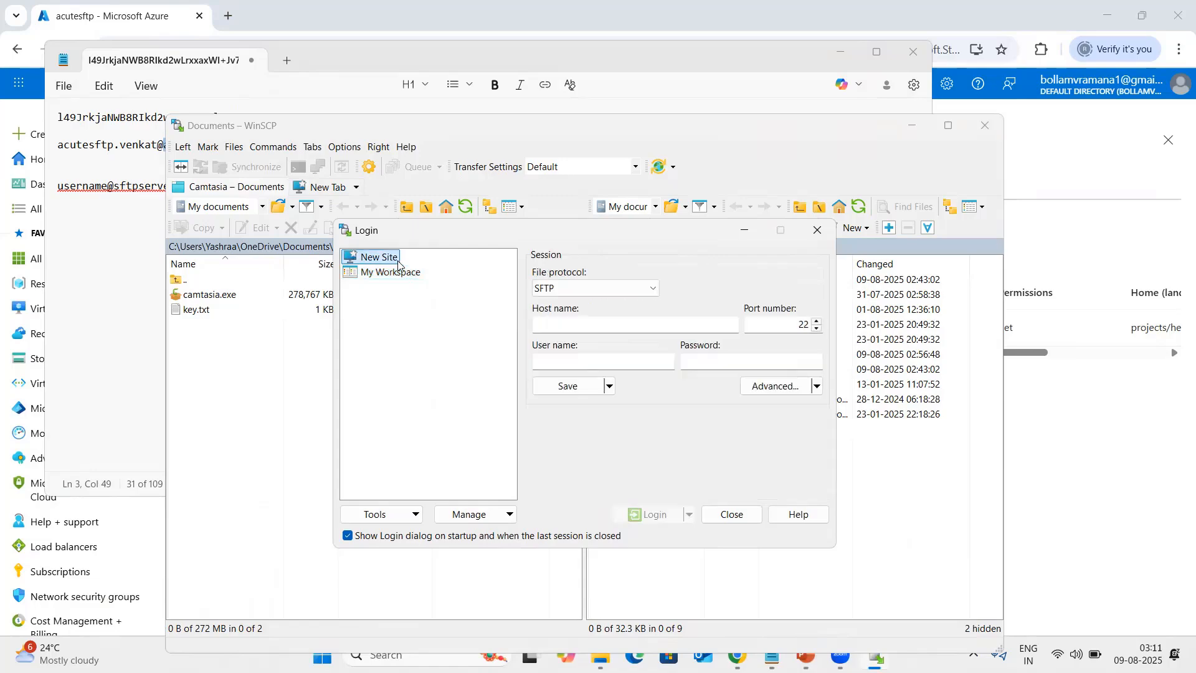
click(568, 287)
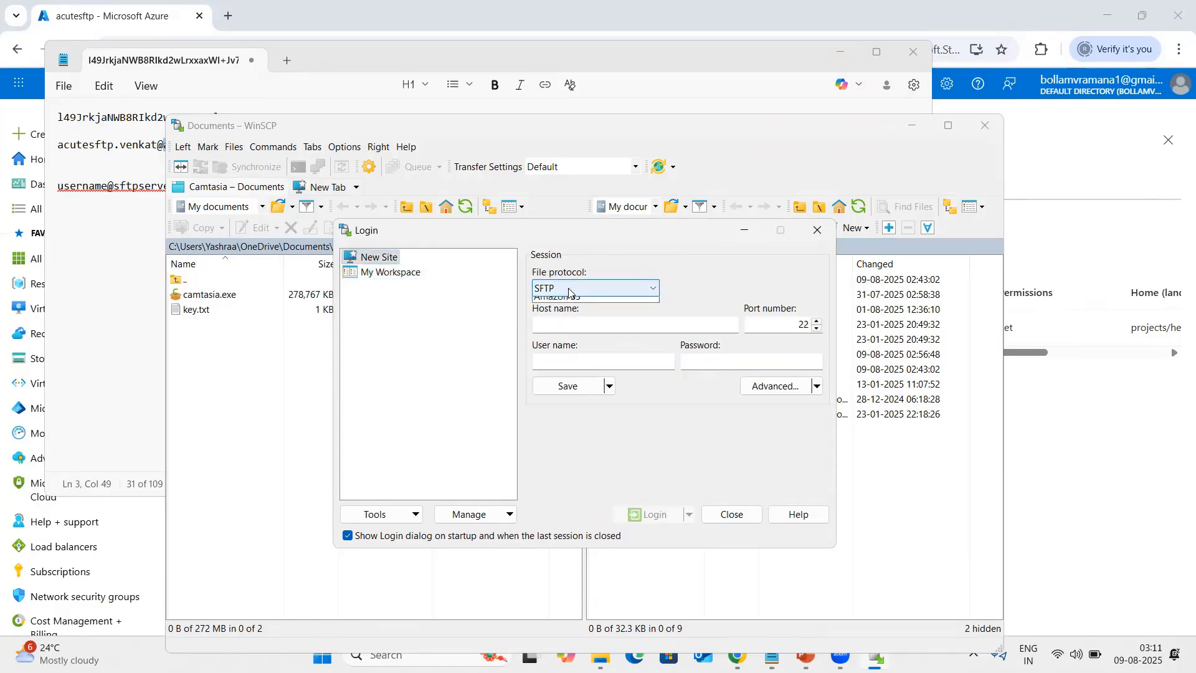
click(558, 305)
click(577, 321)
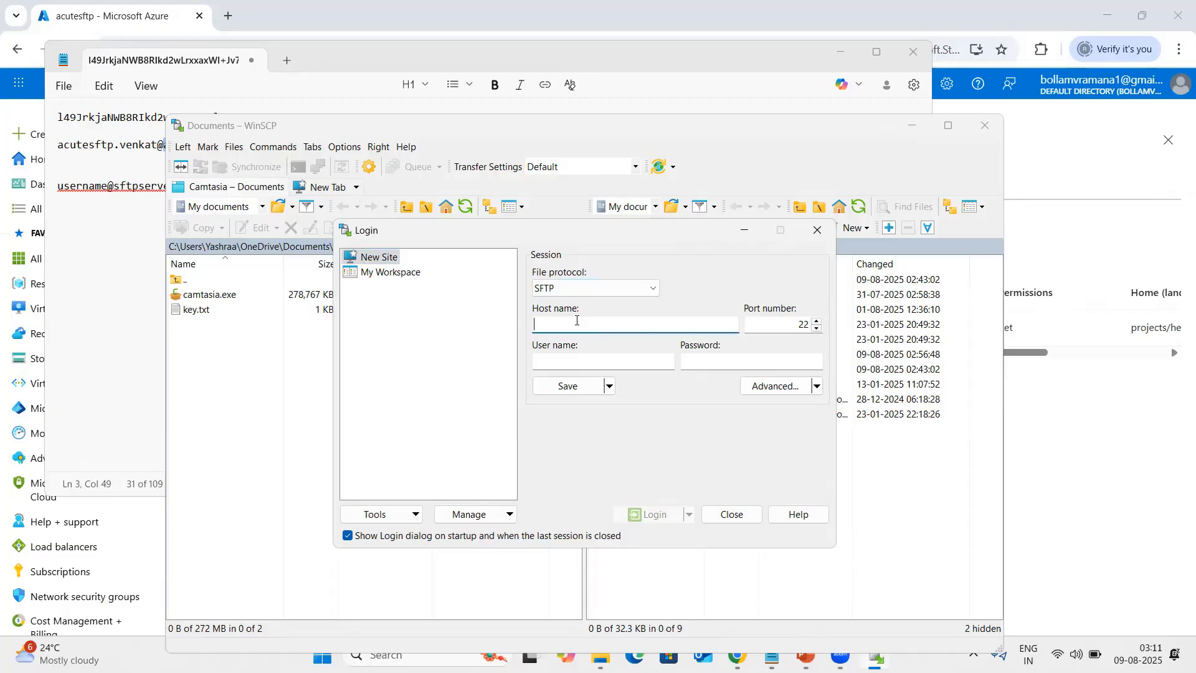
key(ctrl+v)
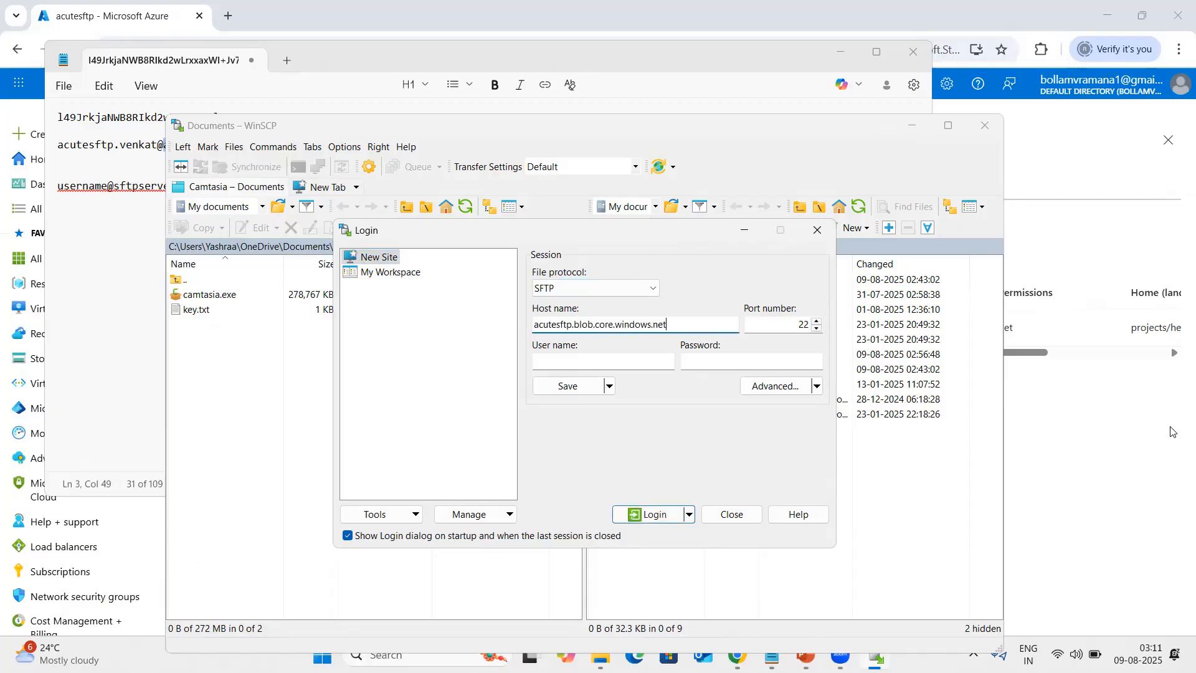
click(1054, 419)
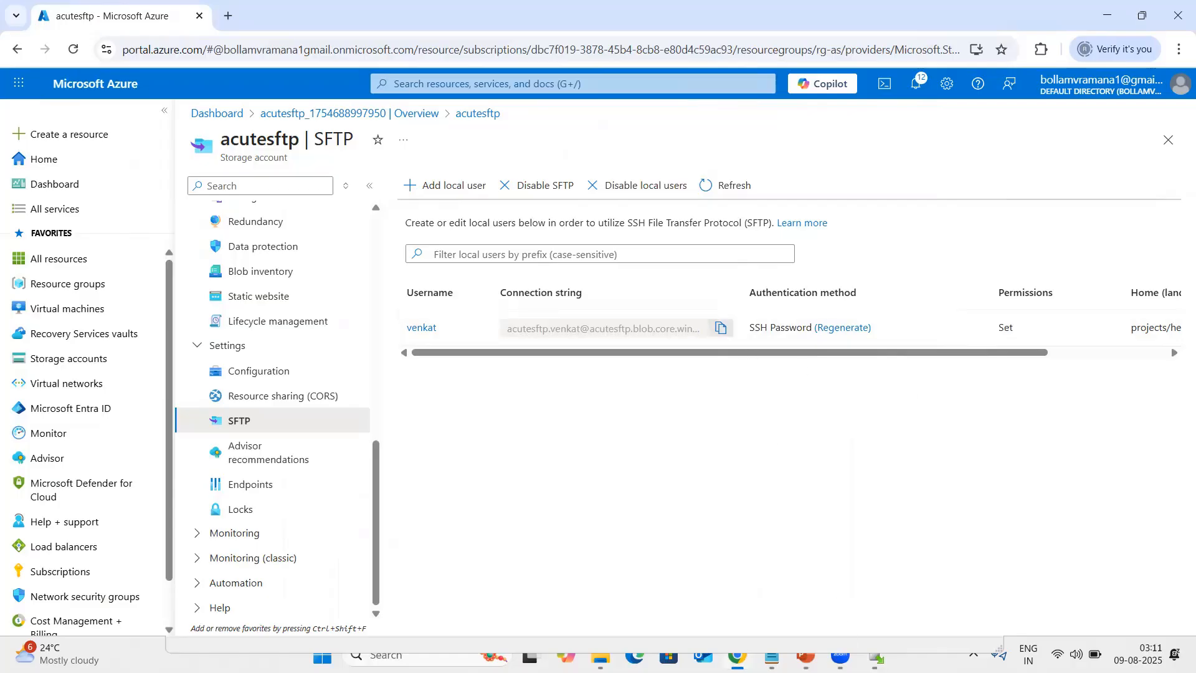
click(772, 658)
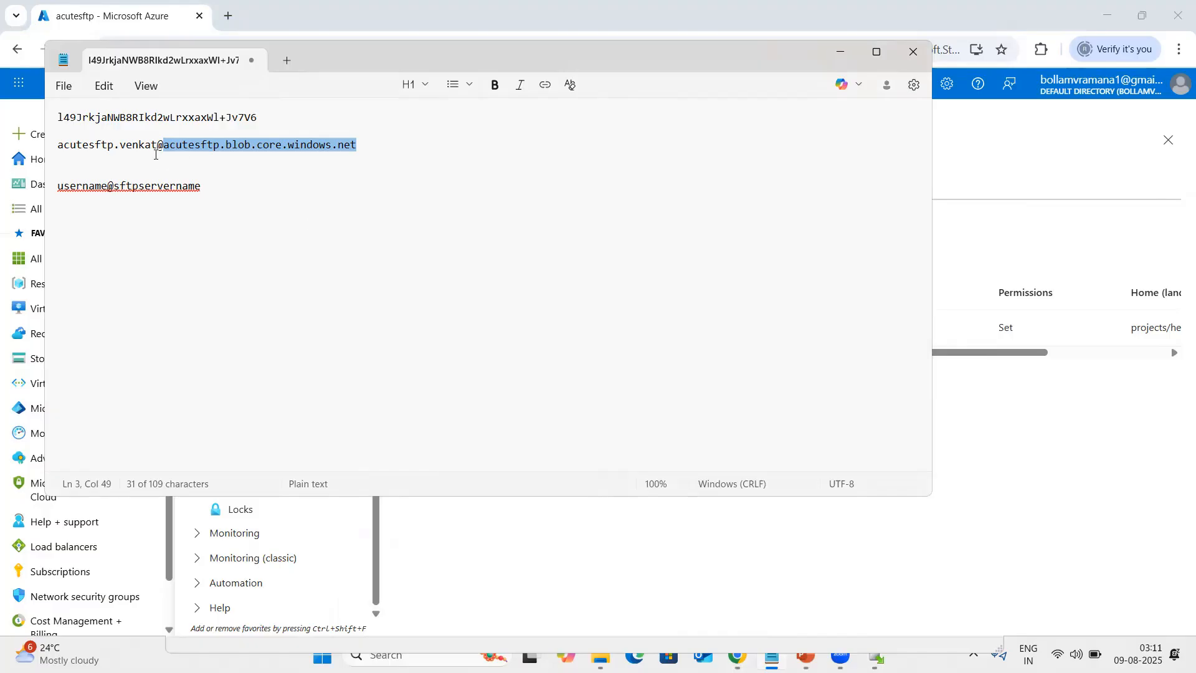
Copy the user name from the notes' connection string into WinSCP's User name field.
click(378, 35)
click(875, 658)
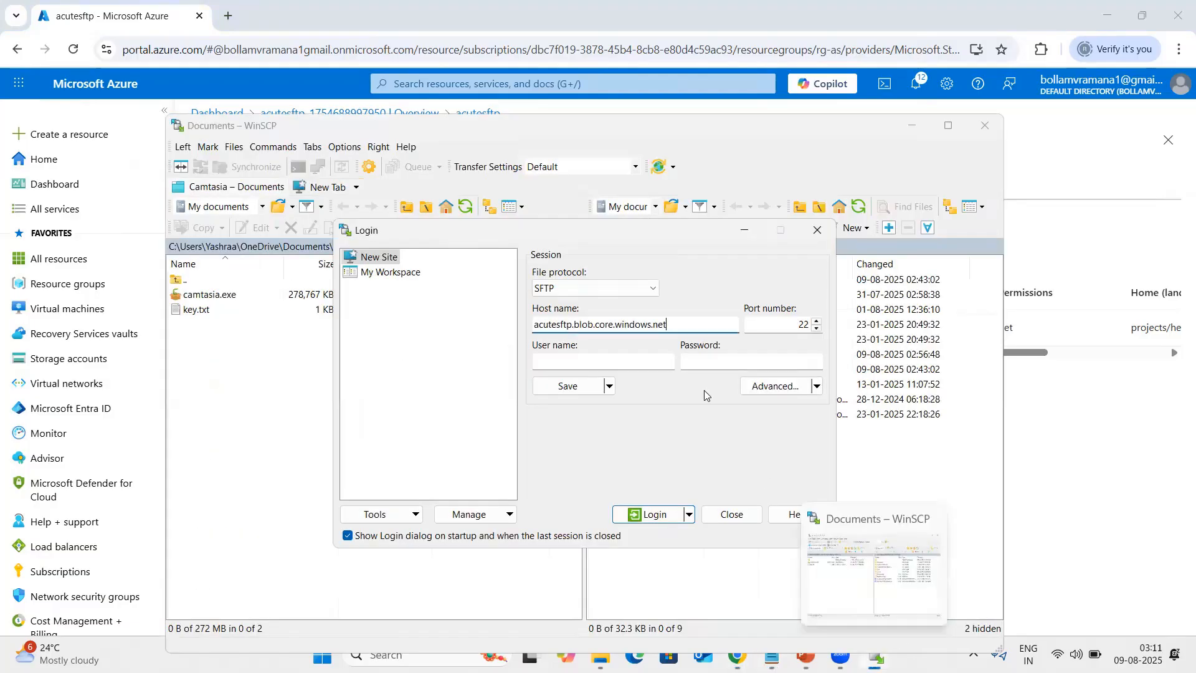
click(587, 361)
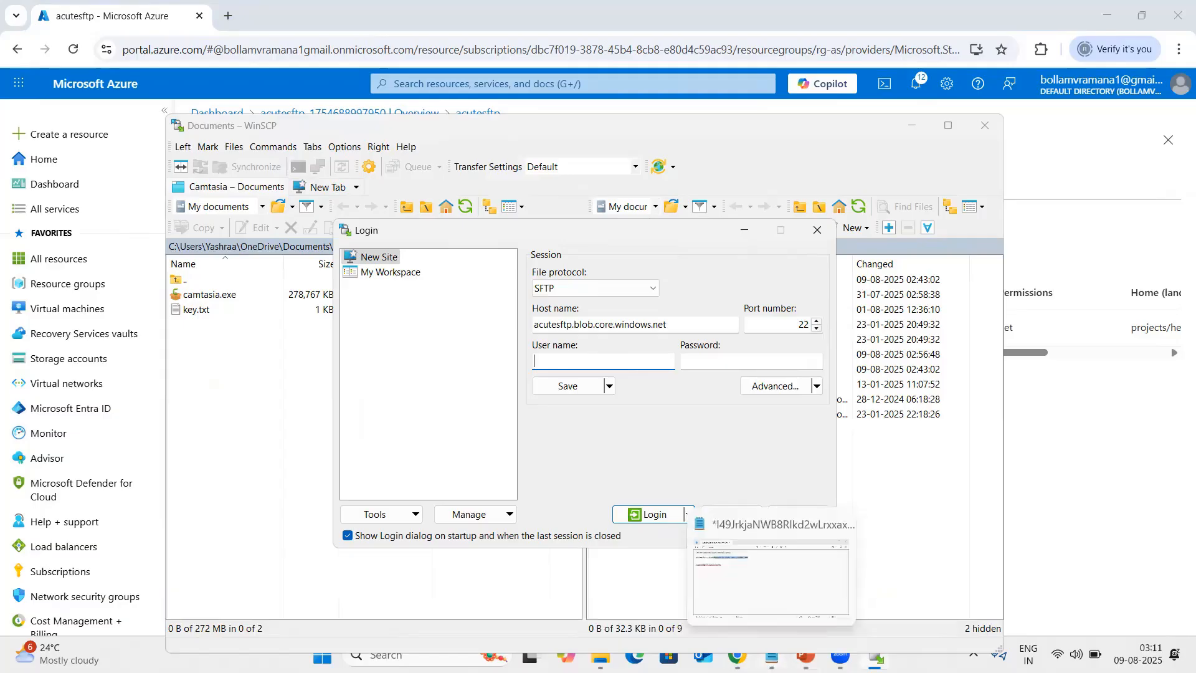
click(773, 657)
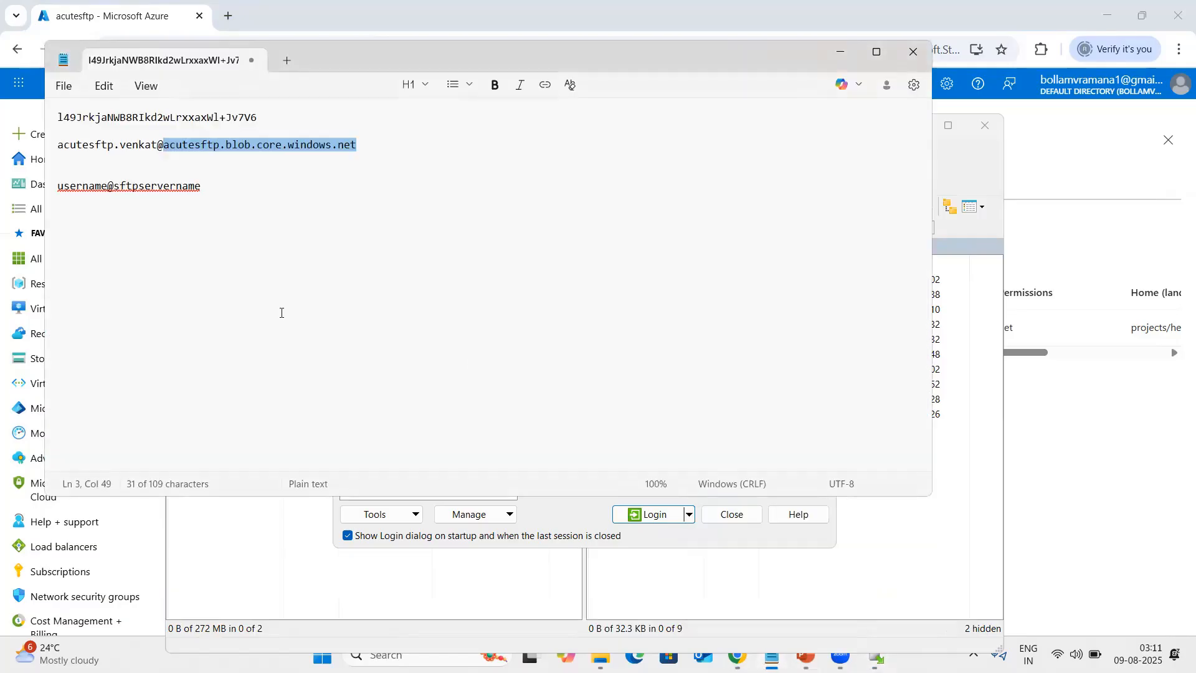
click(158, 146)
drag(158, 146, 58, 147)
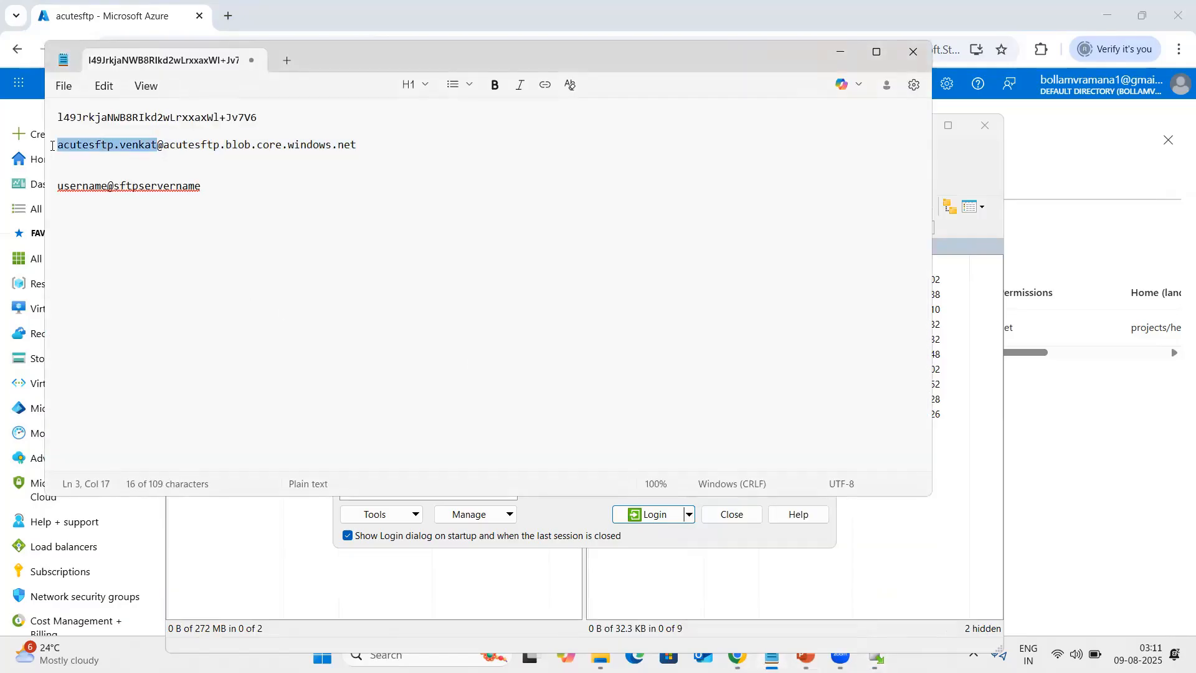
right_click(125, 153)
click(181, 234)
click(757, 546)
click(623, 362)
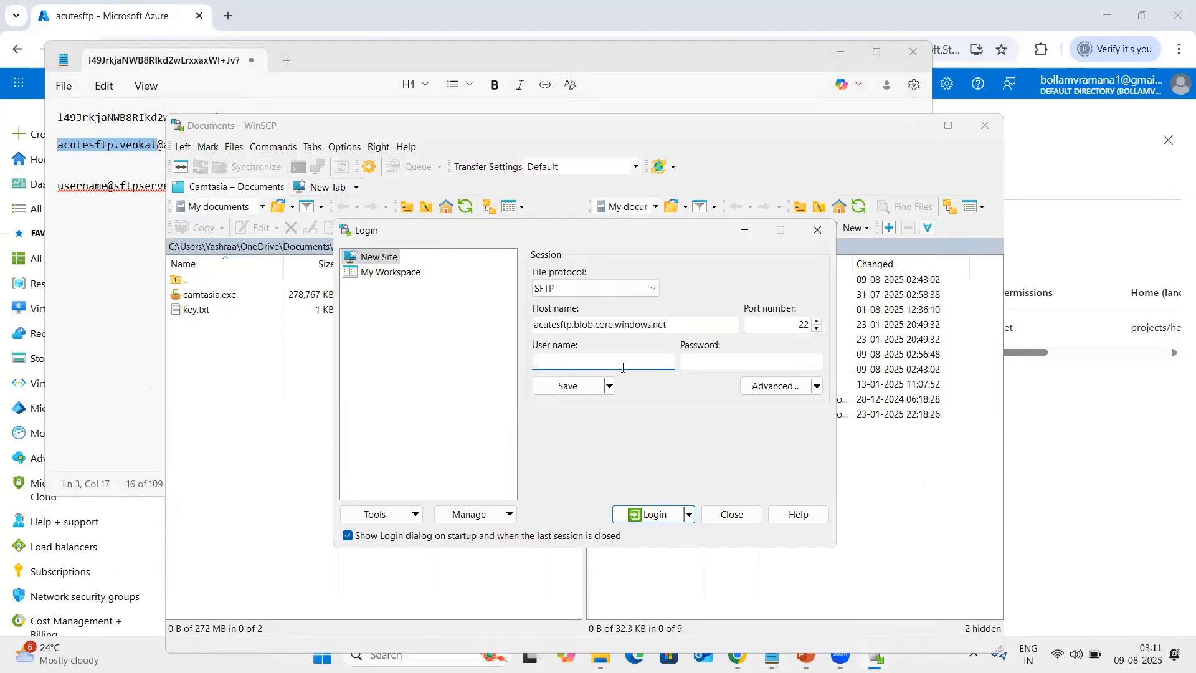
key(ctrl+v)
Copy the saved SSH password from the notes into WinSCP's Password field.
click(130, 226)
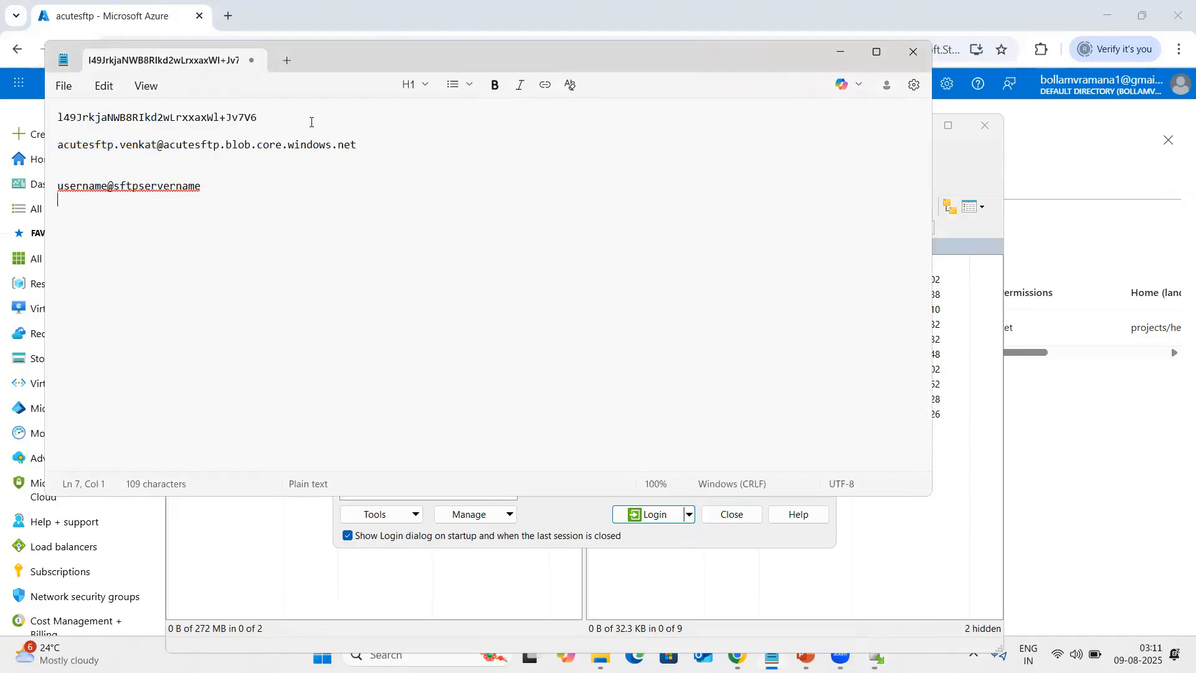
drag(263, 117, 39, 109)
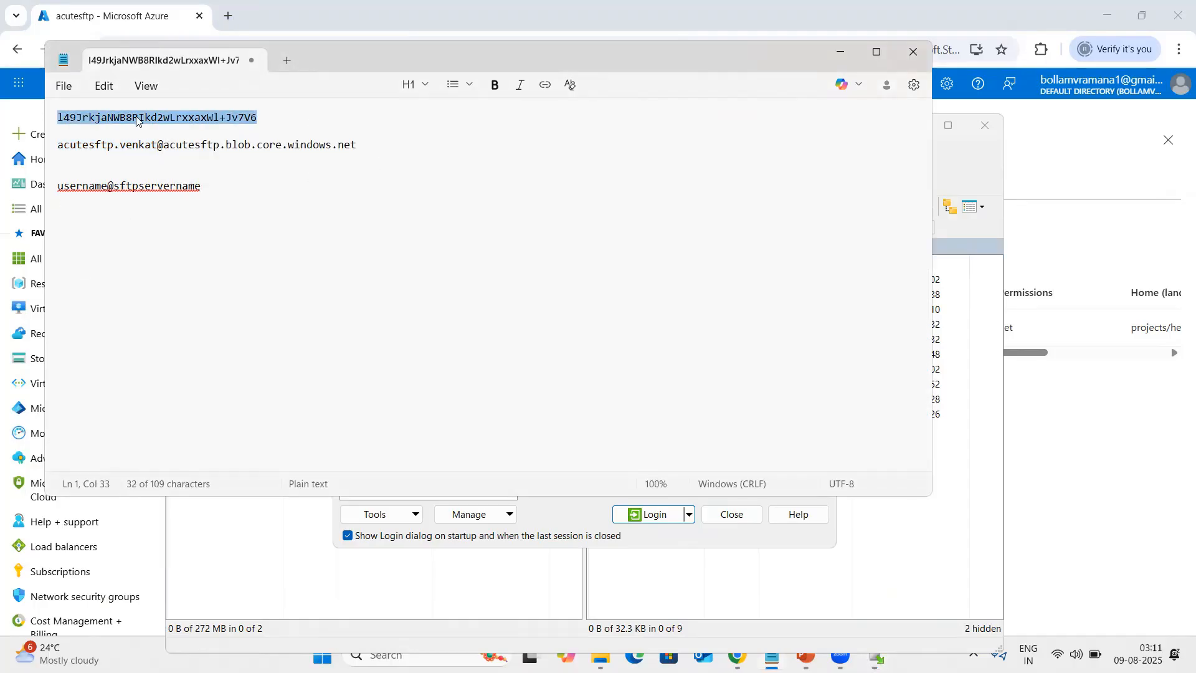
right_click(136, 120)
click(178, 198)
click(770, 537)
click(711, 361)
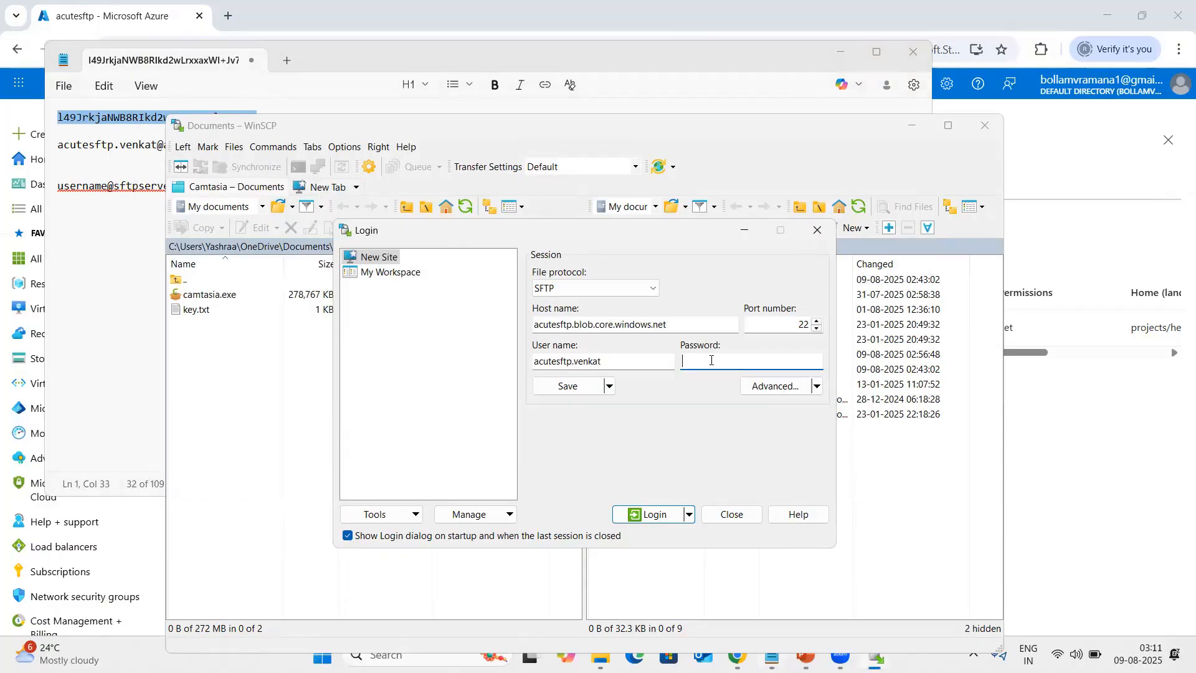
key(ctrl+v)
Log in and accept the server's host key to open /healthfiles/.
click(653, 514)
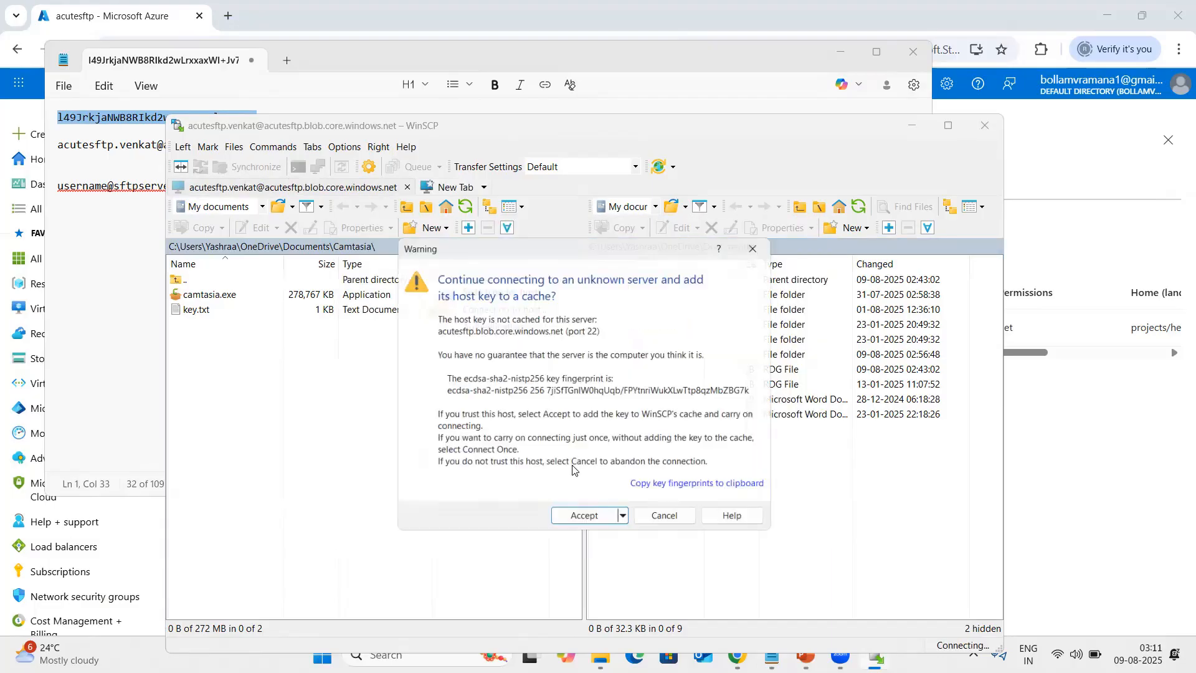
click(576, 523)
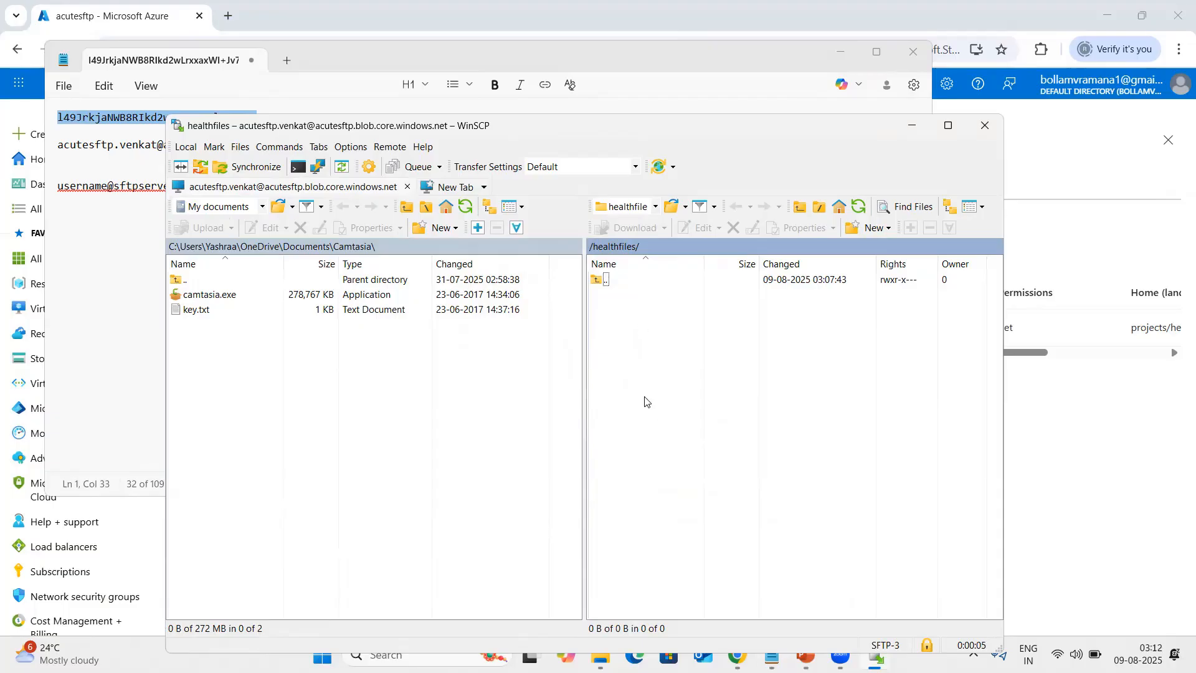
click(1104, 15)
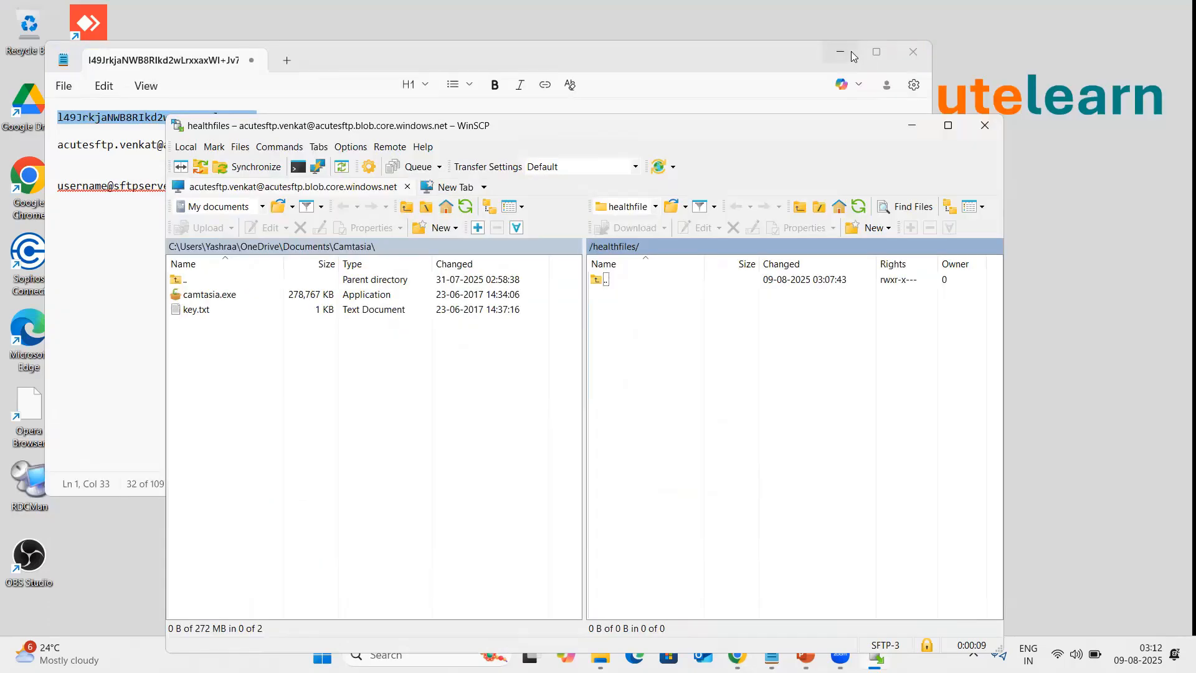
Upload key.txt and the two Word documents from My documents into /healthfiles/.
click(842, 54)
mouse_move(208, 310)
mouse_down()
mouse_move(686, 349)
mouse_move(678, 340)
mouse_up()
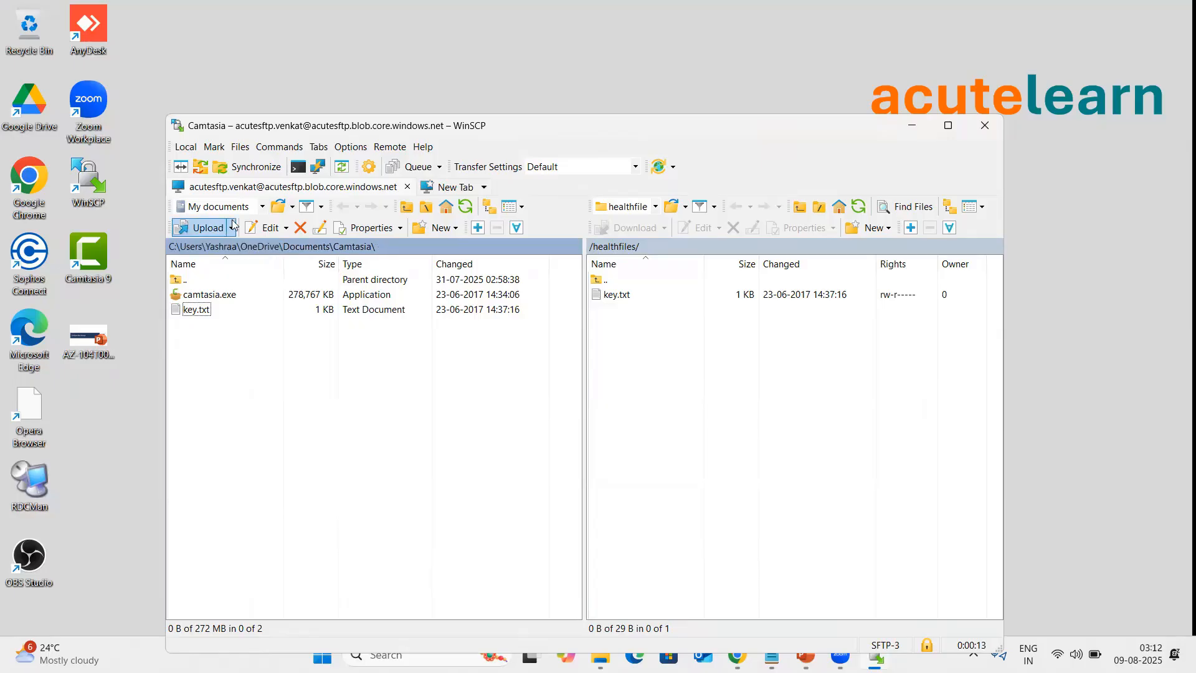
click(261, 207)
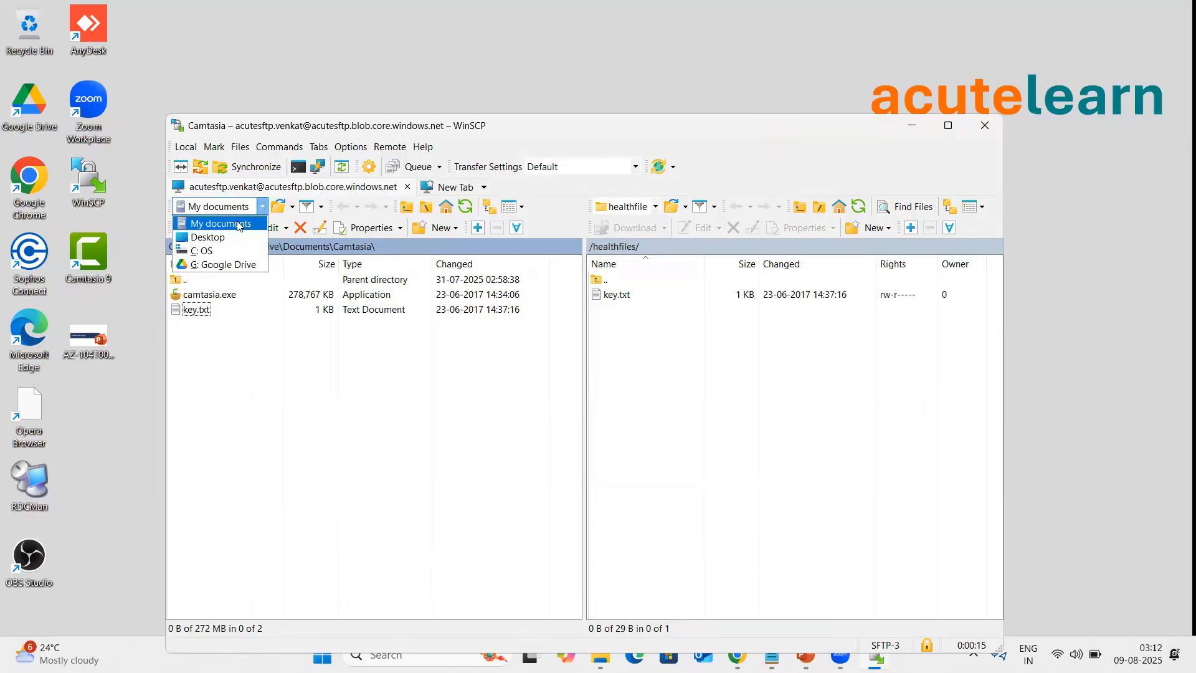
click(238, 224)
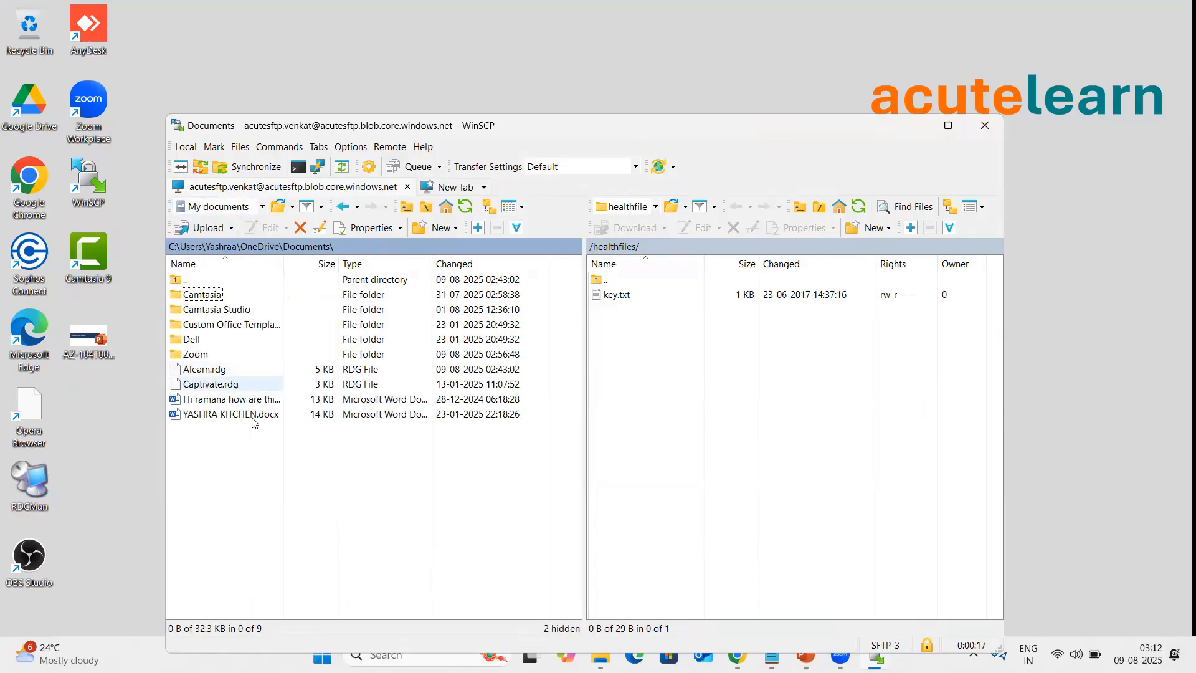
drag(252, 400, 819, 385)
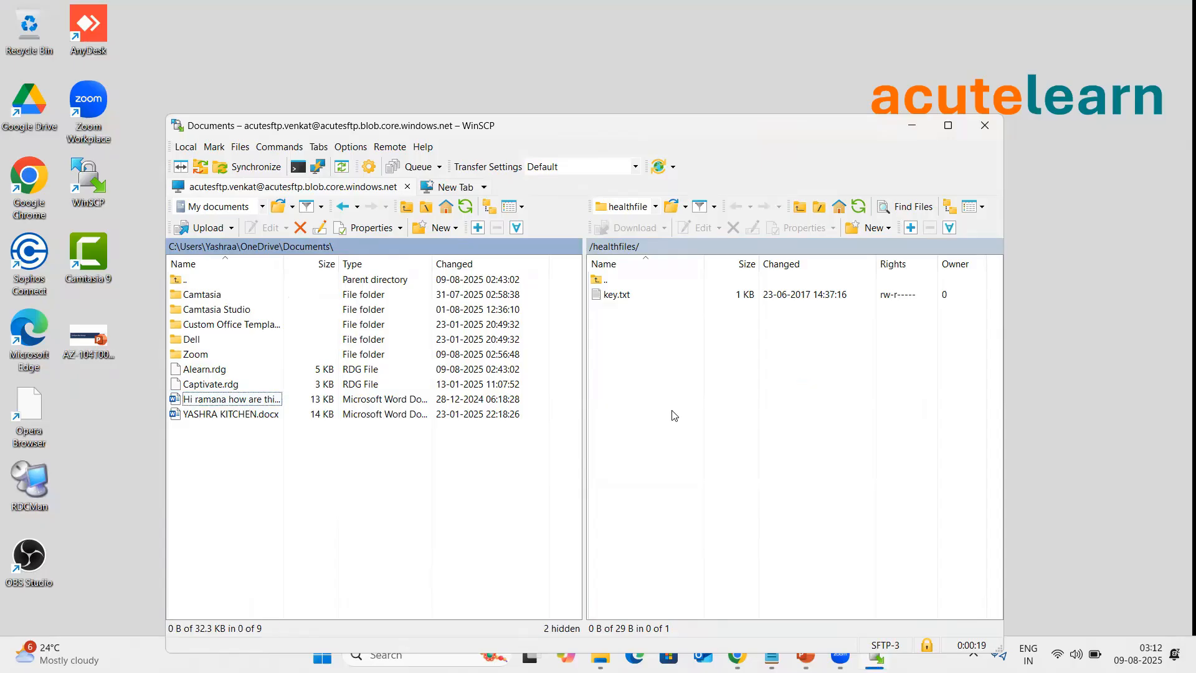
drag(249, 416, 799, 400)
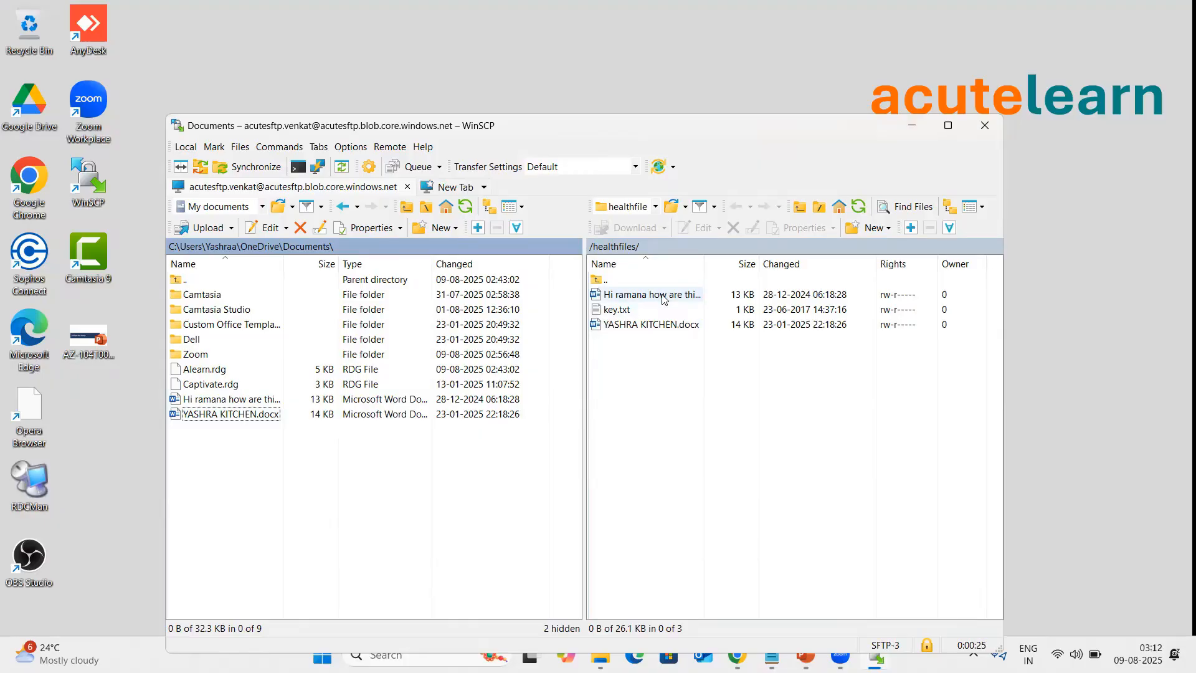
Download key.txt from the server into local Documents and minimize WinSCP.
click(631, 310)
click(707, 383)
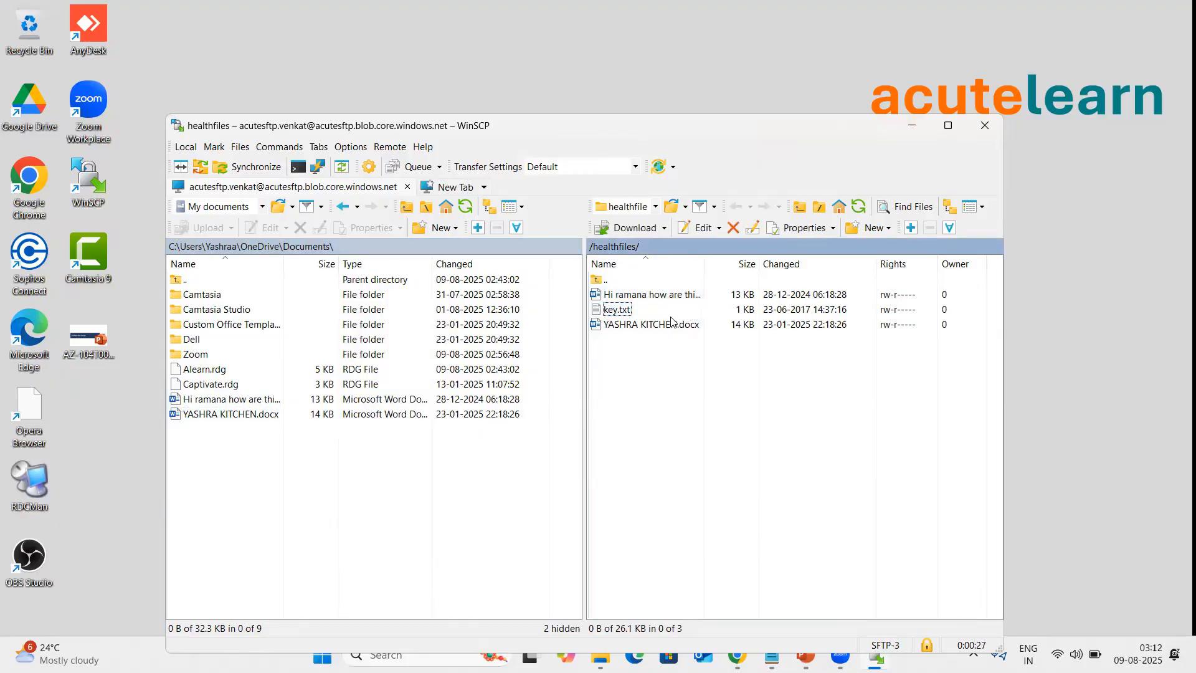
click(602, 307)
drag(673, 319, 353, 465)
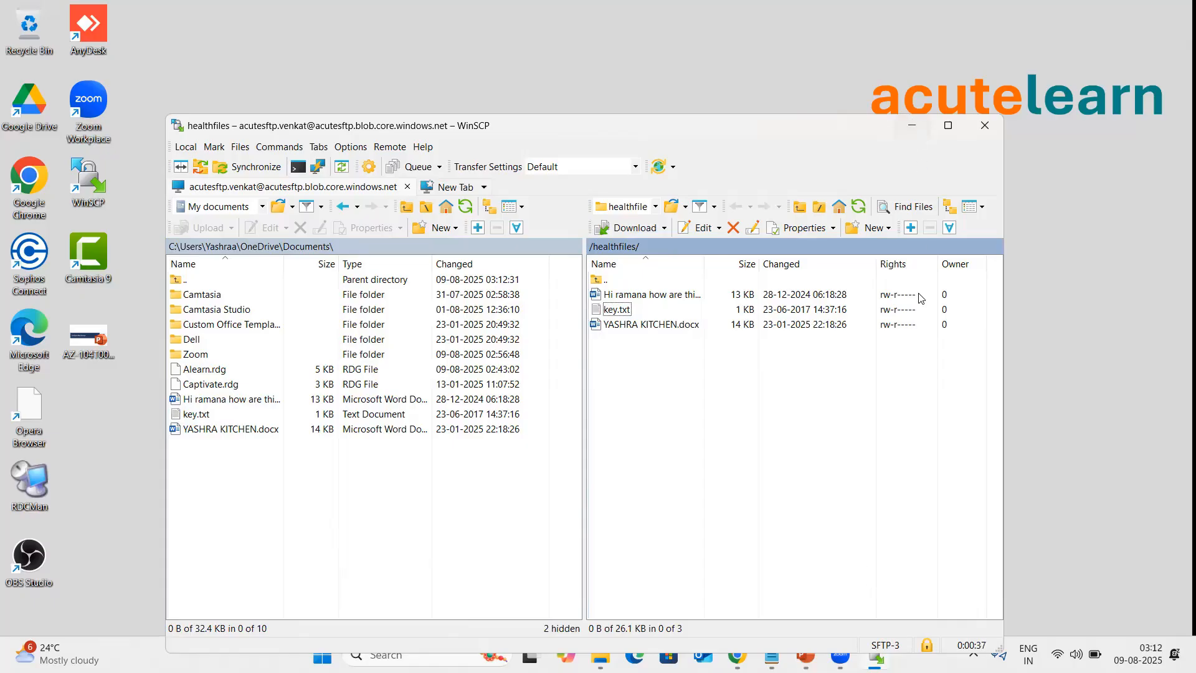
click(913, 126)
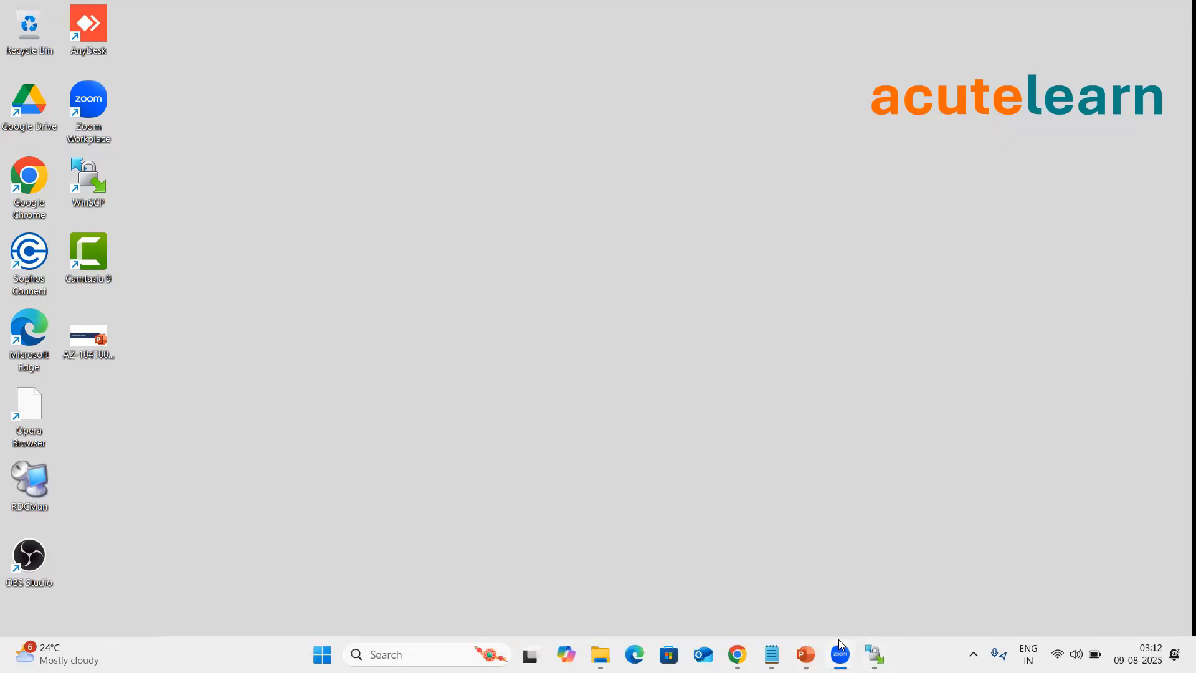
Add a new local user on the SFTP page with its username and SSH Password enabled.
mouse_move(736, 654)
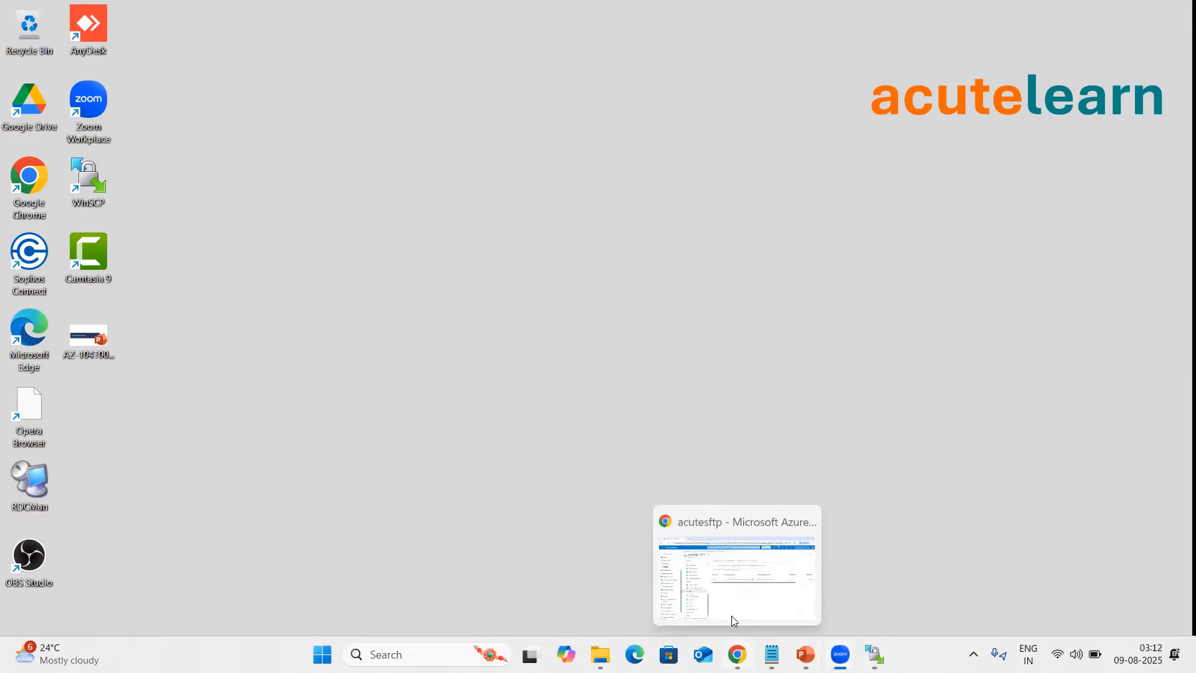
click(731, 614)
click(436, 185)
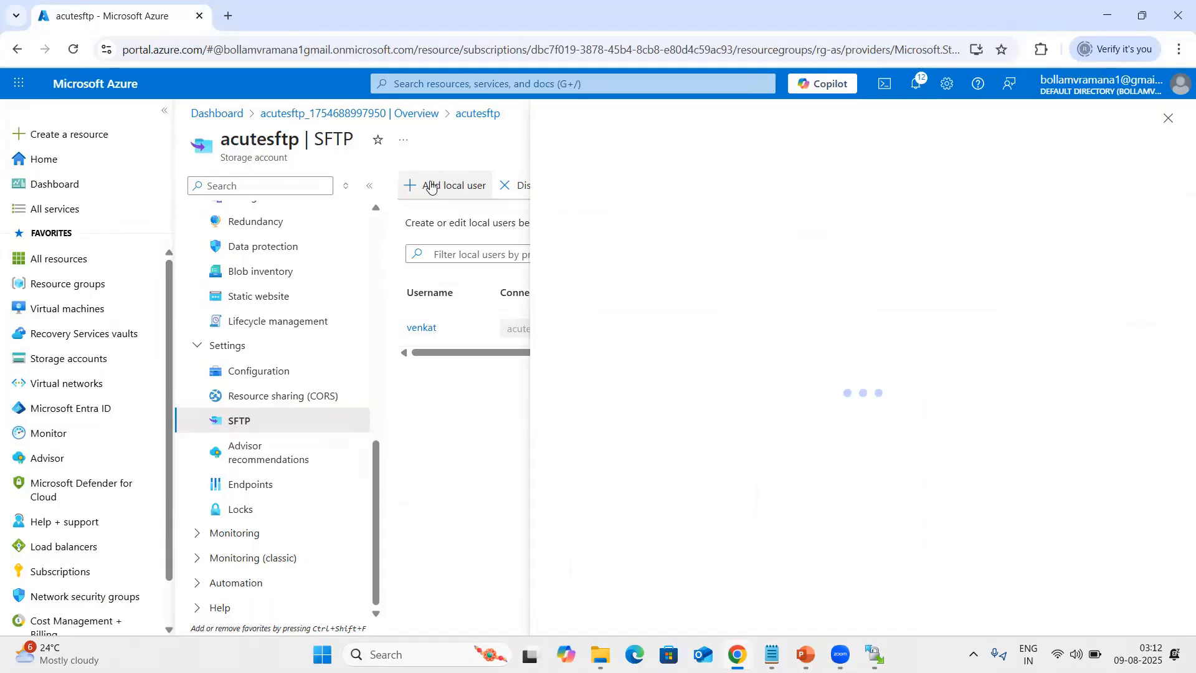
click(790, 210)
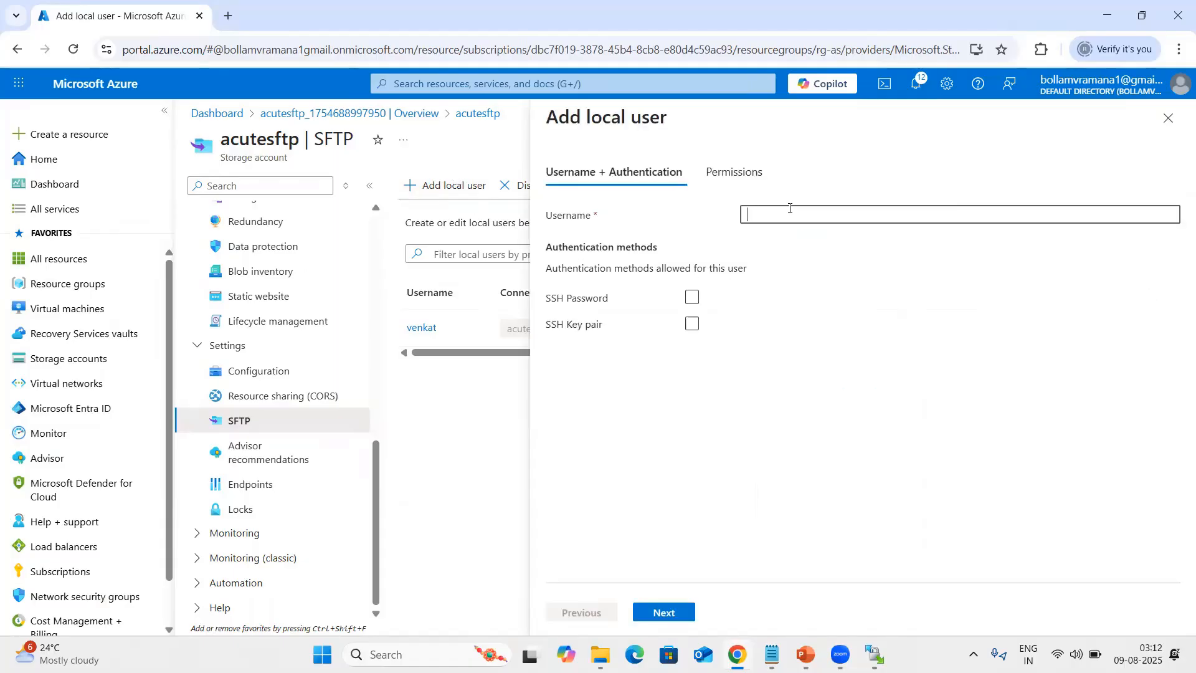
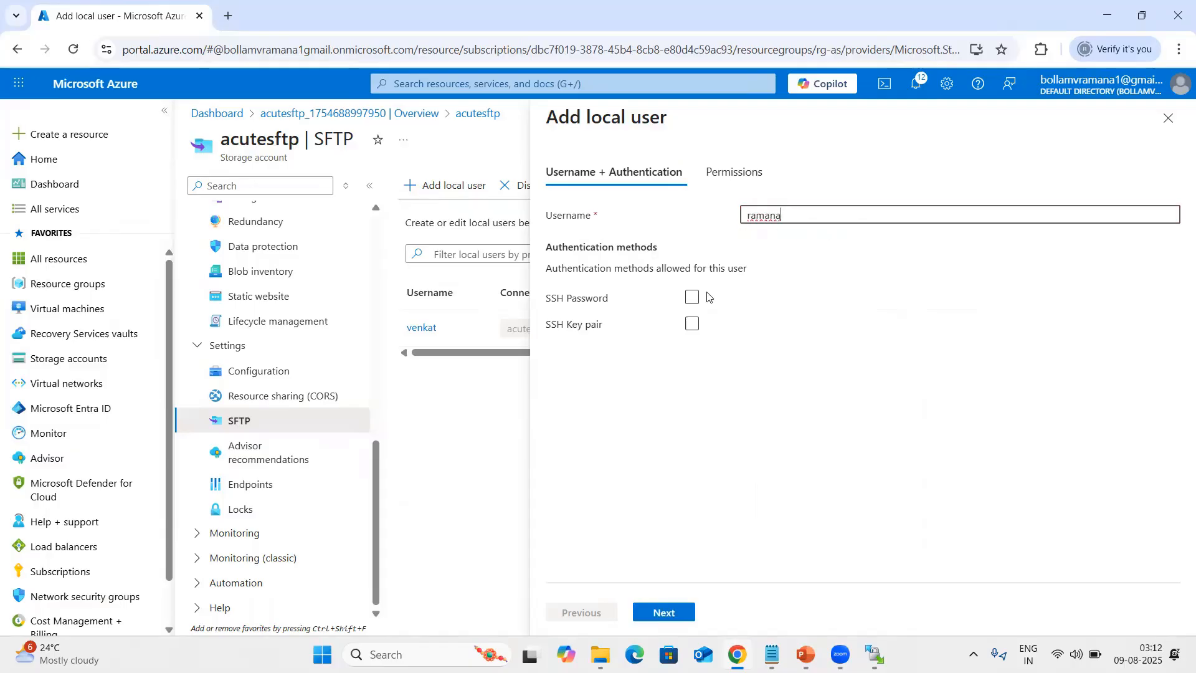
click(692, 297)
click(655, 613)
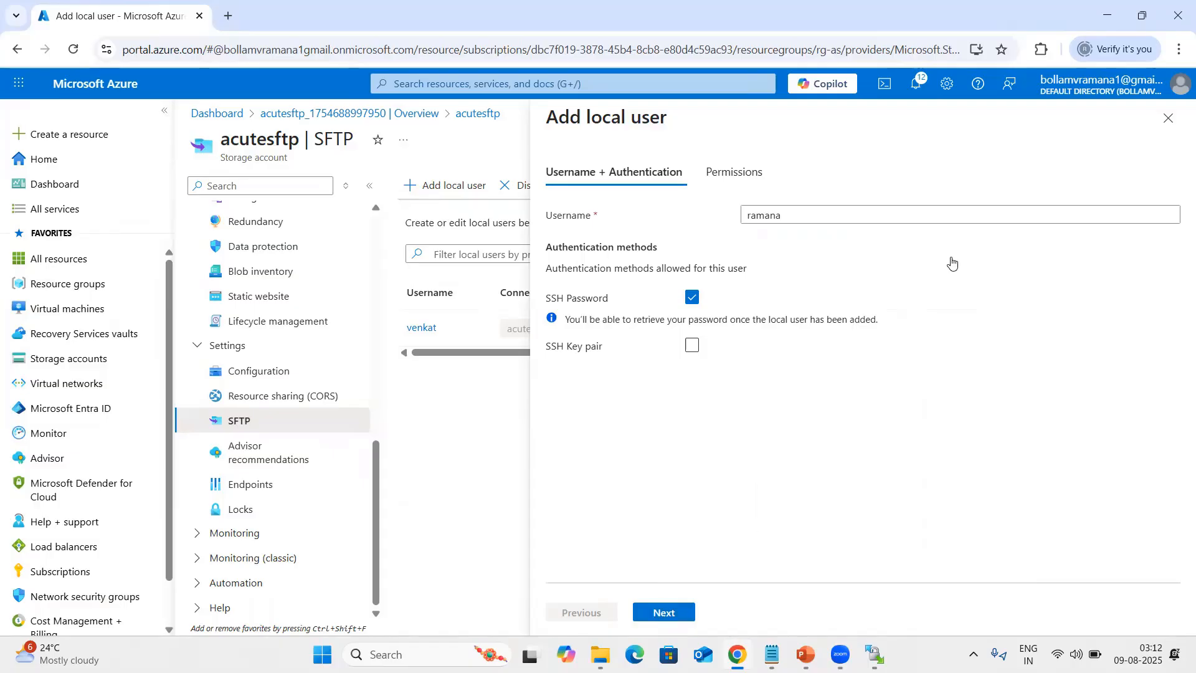
Grant All permissions on the projects container, set home directory projects/healthfiles, and add the user.
click(1166, 254)
click(793, 278)
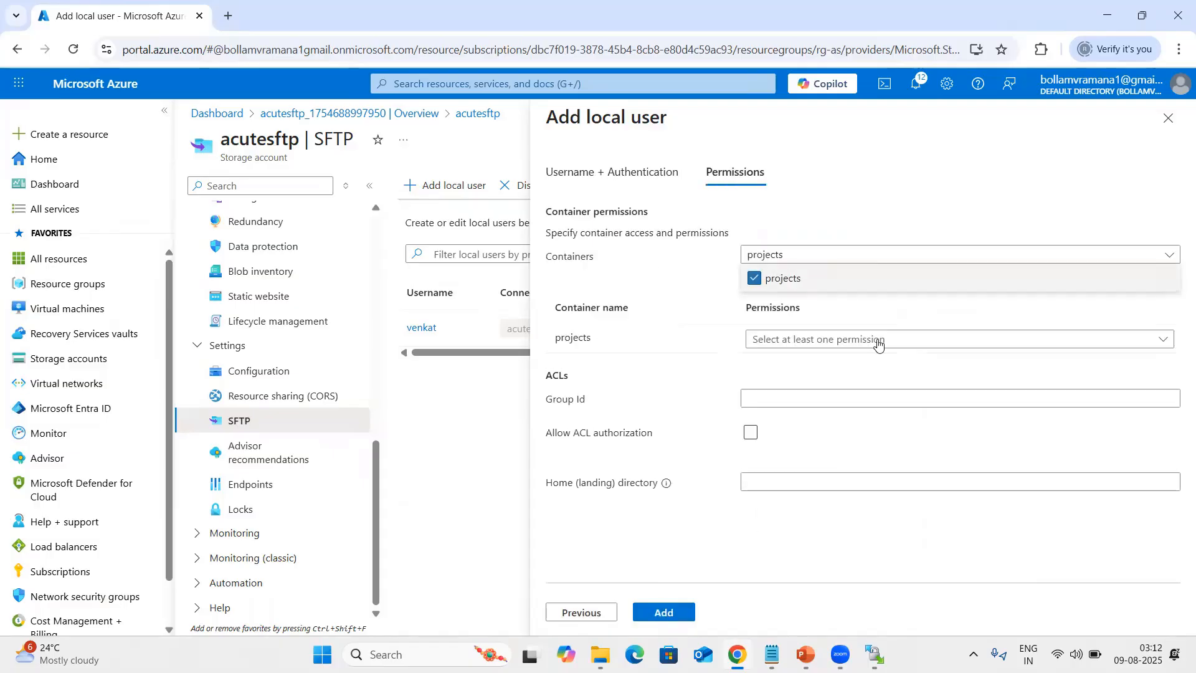
click(713, 368)
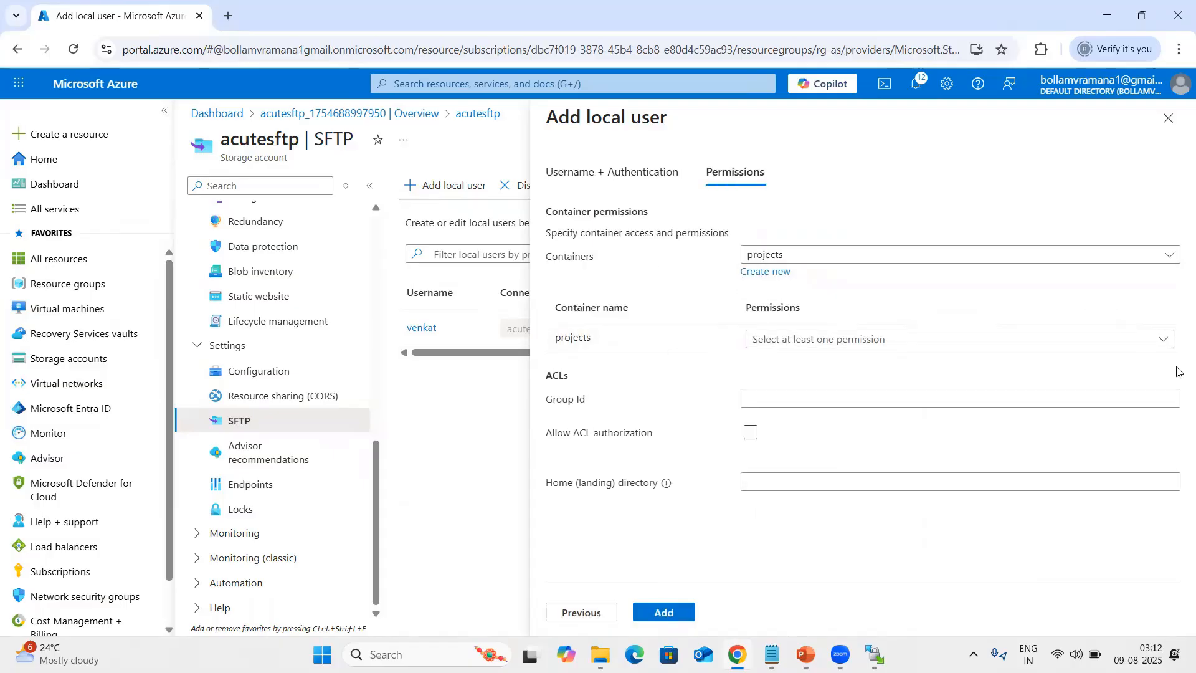
click(1161, 341)
click(759, 363)
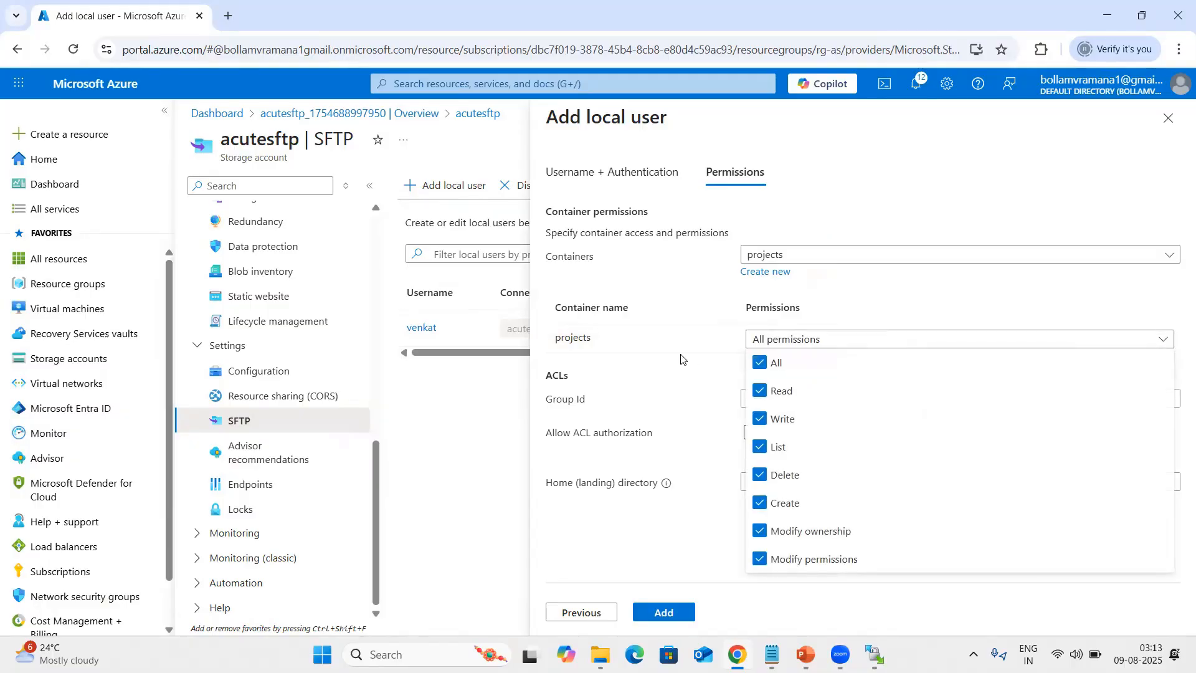
click(772, 483)
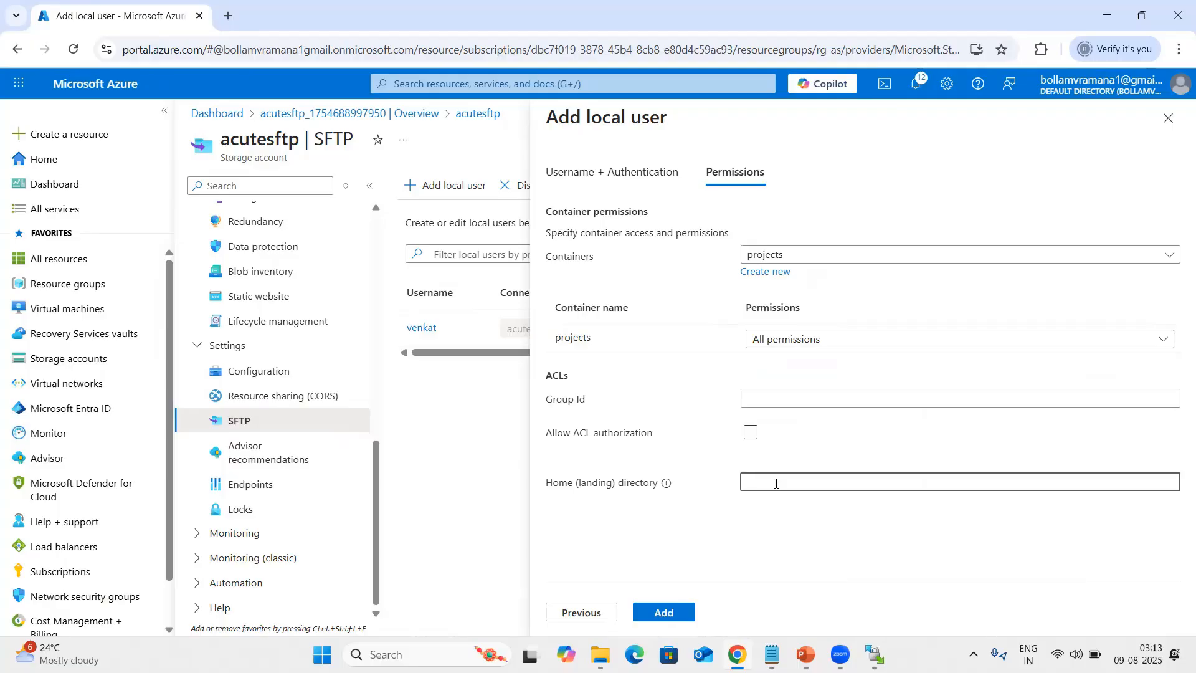
text(projects/healthfiles)
click(663, 613)
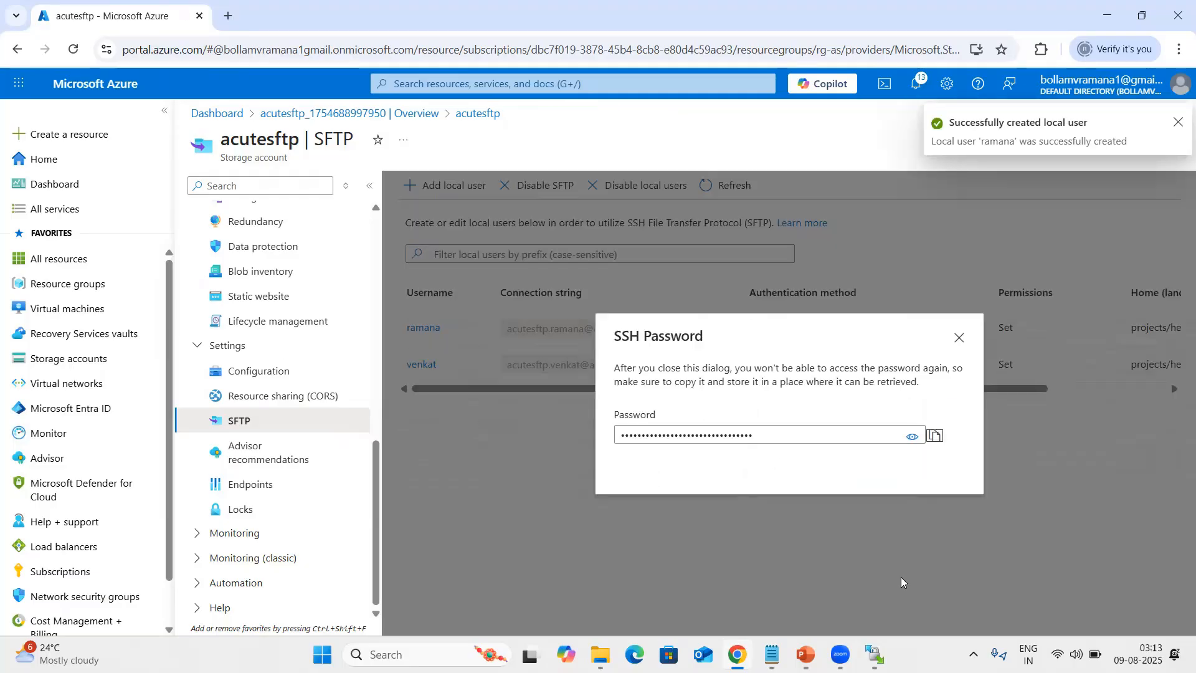
Paste the new user's SSH password onto a new line in the notes.
click(772, 654)
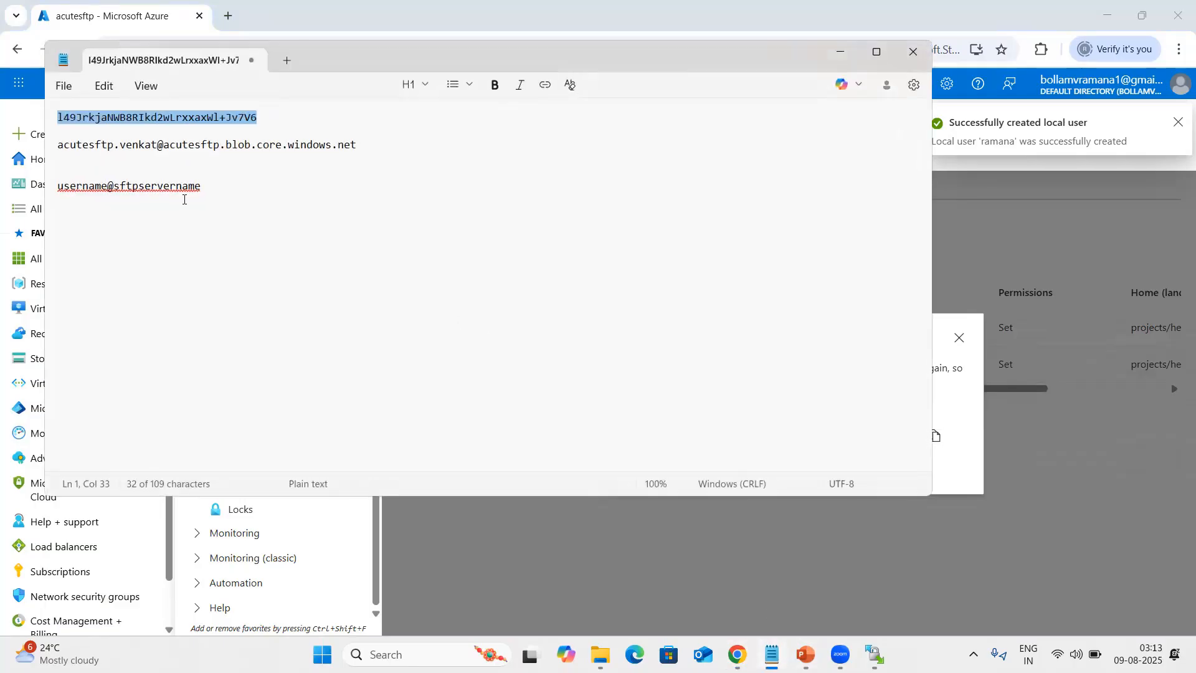
click(214, 240)
key(Return)
key(Return)
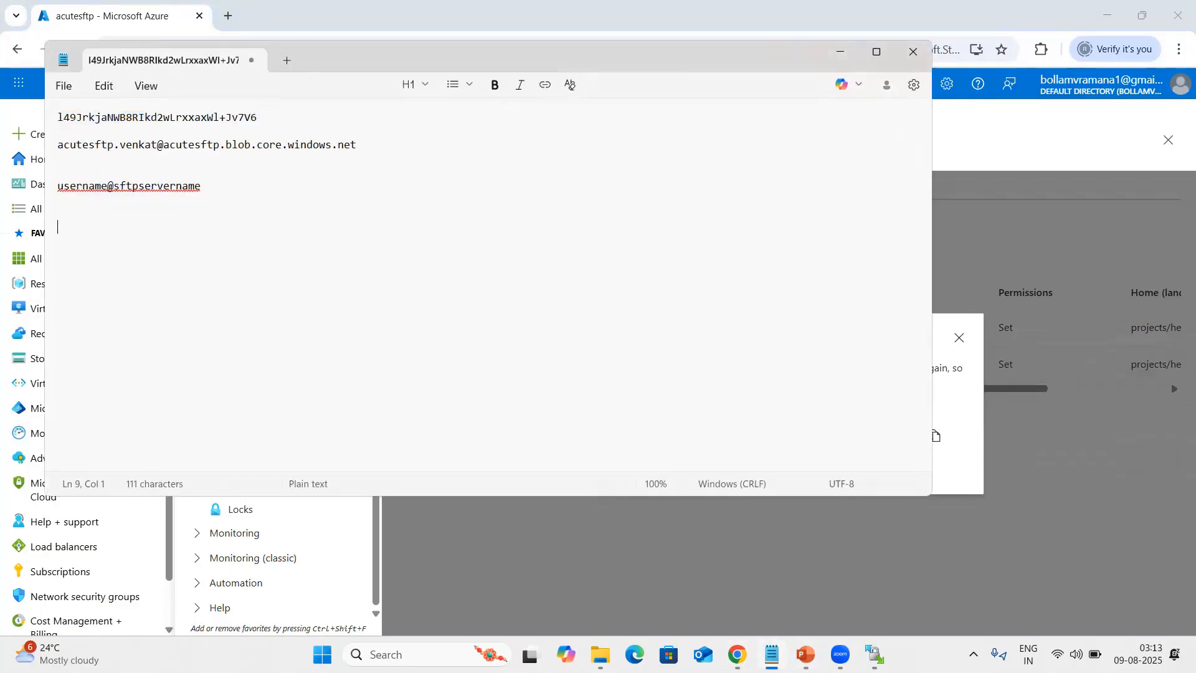
key(Return)
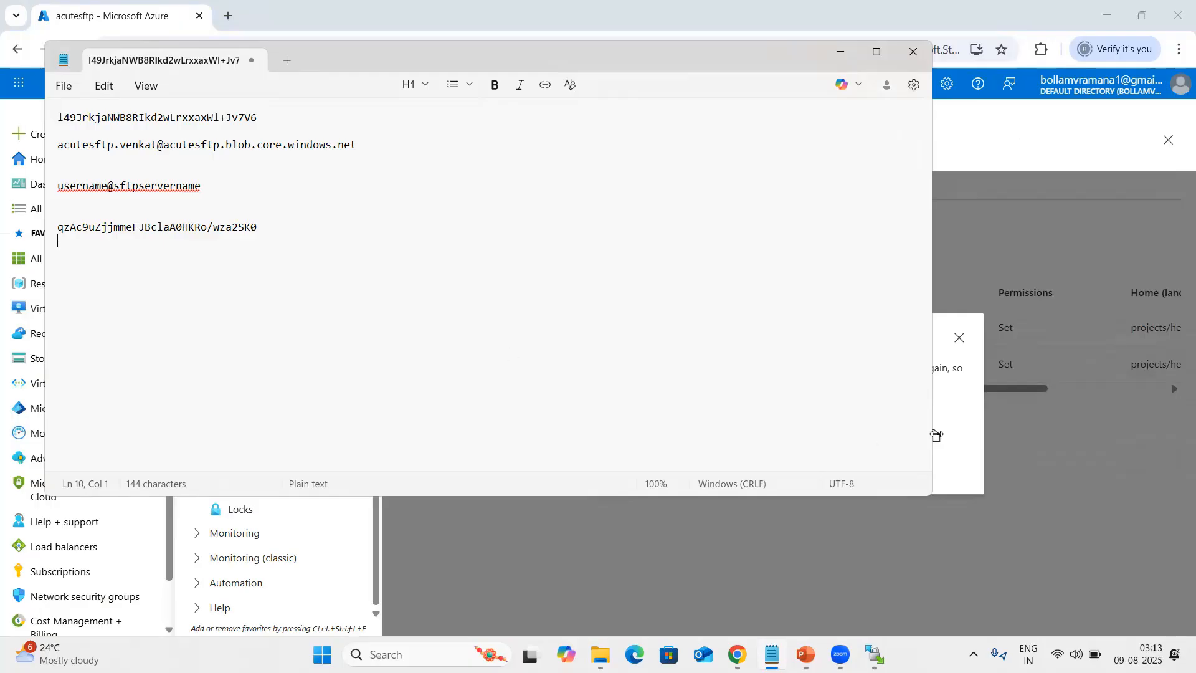
Close the password dialog and paste the user's connection string into the notes.
click(959, 409)
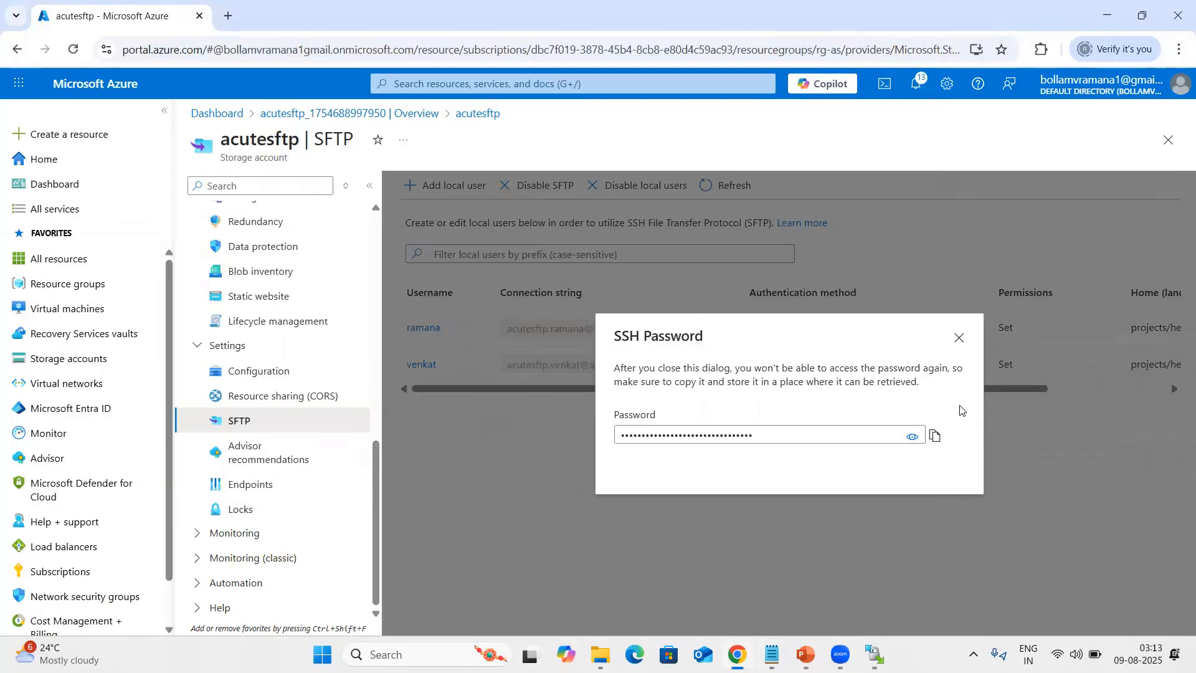
click(958, 338)
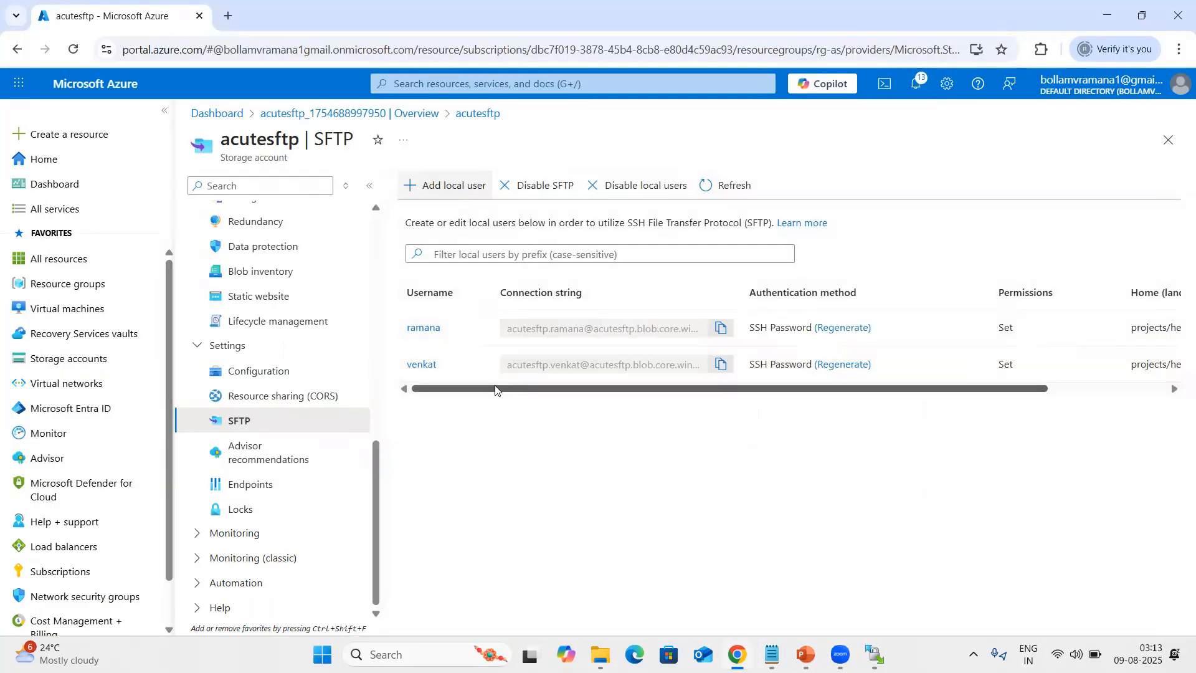
click(721, 327)
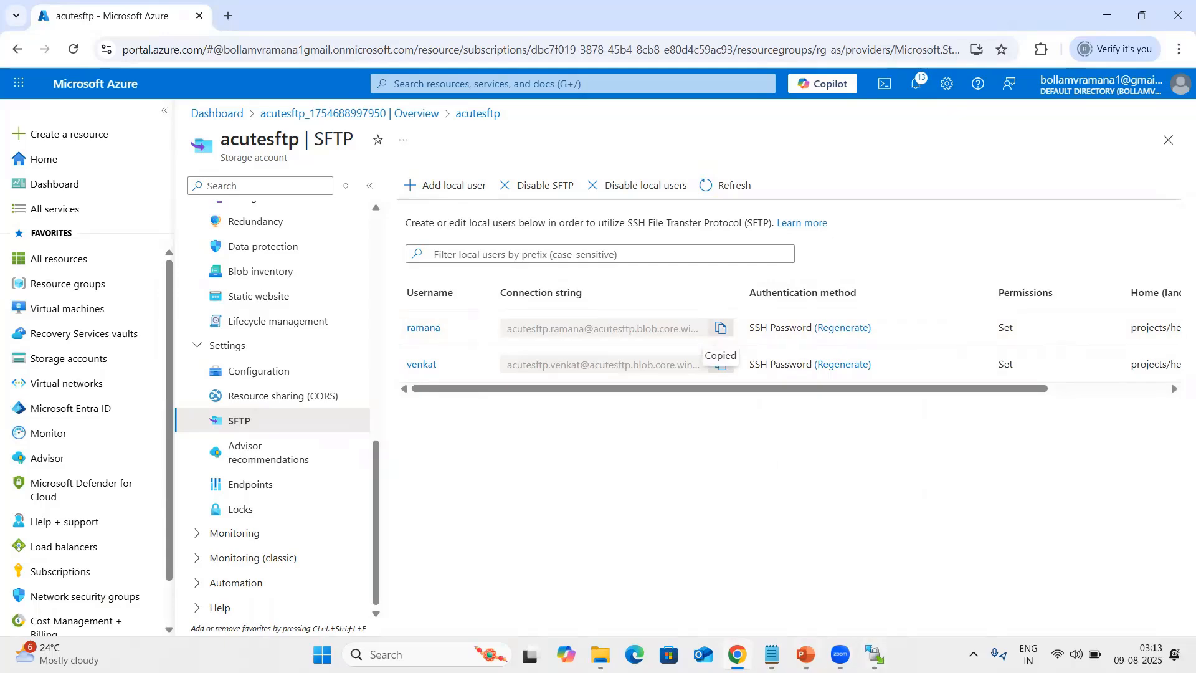
click(772, 653)
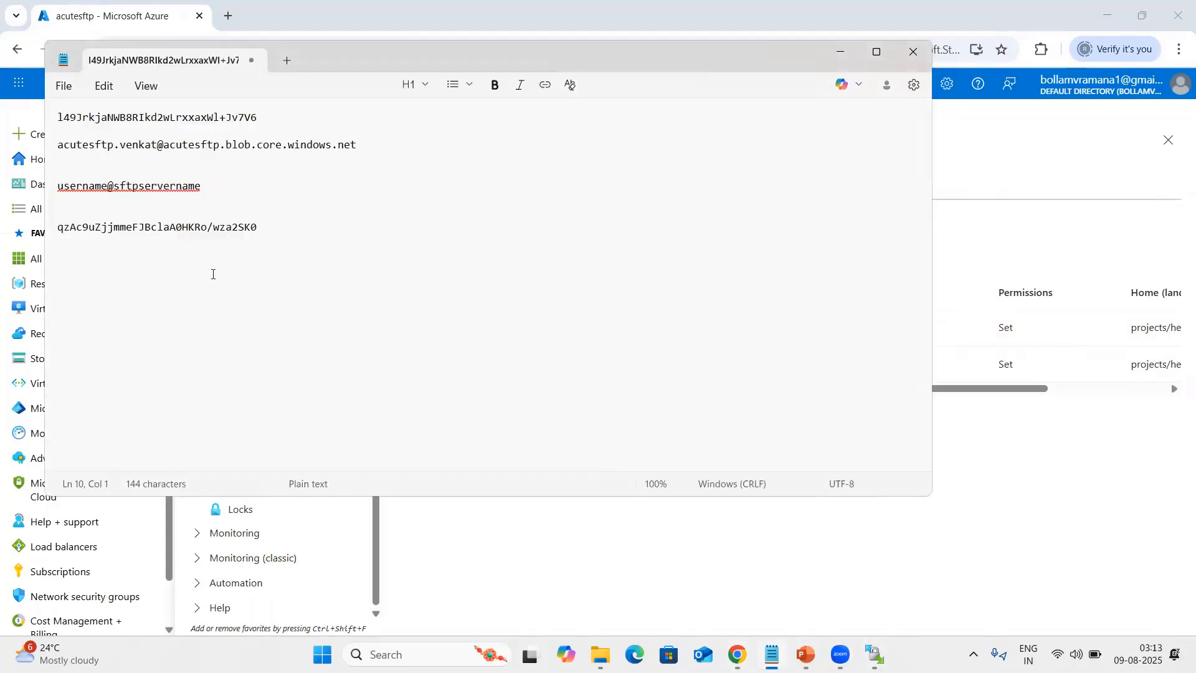
key(Return)
key(ctrl+v)
key(Return)
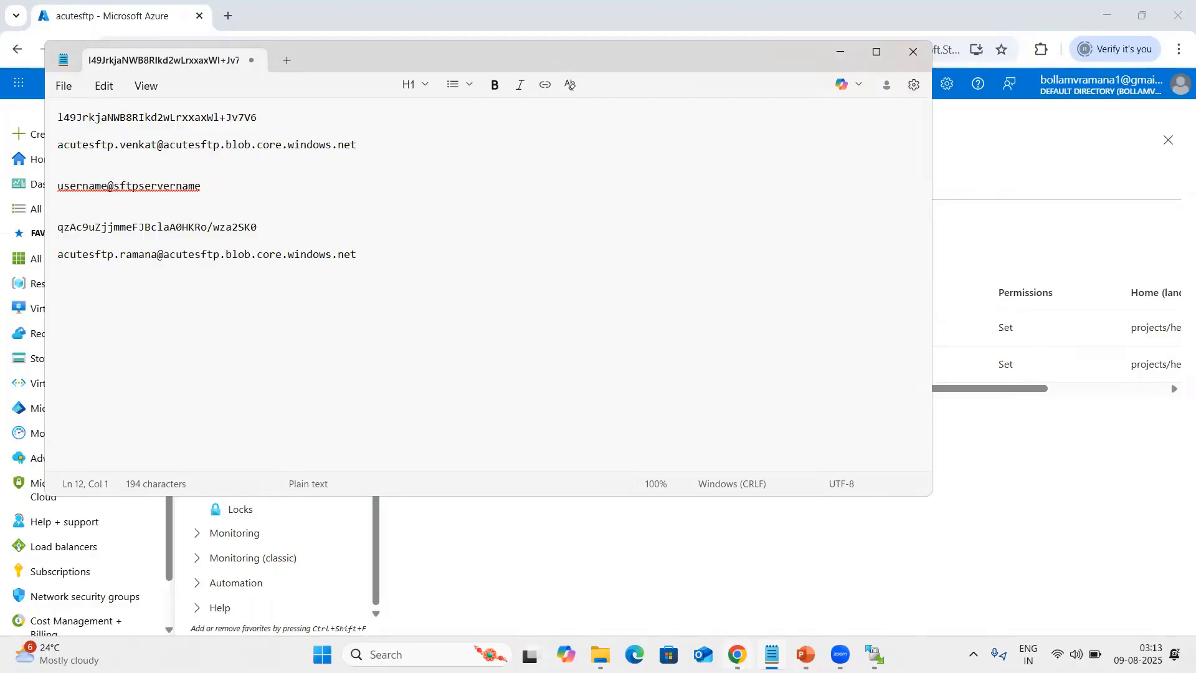
Bring WinSCP forward and open a New Tab login dialog.
click(874, 655)
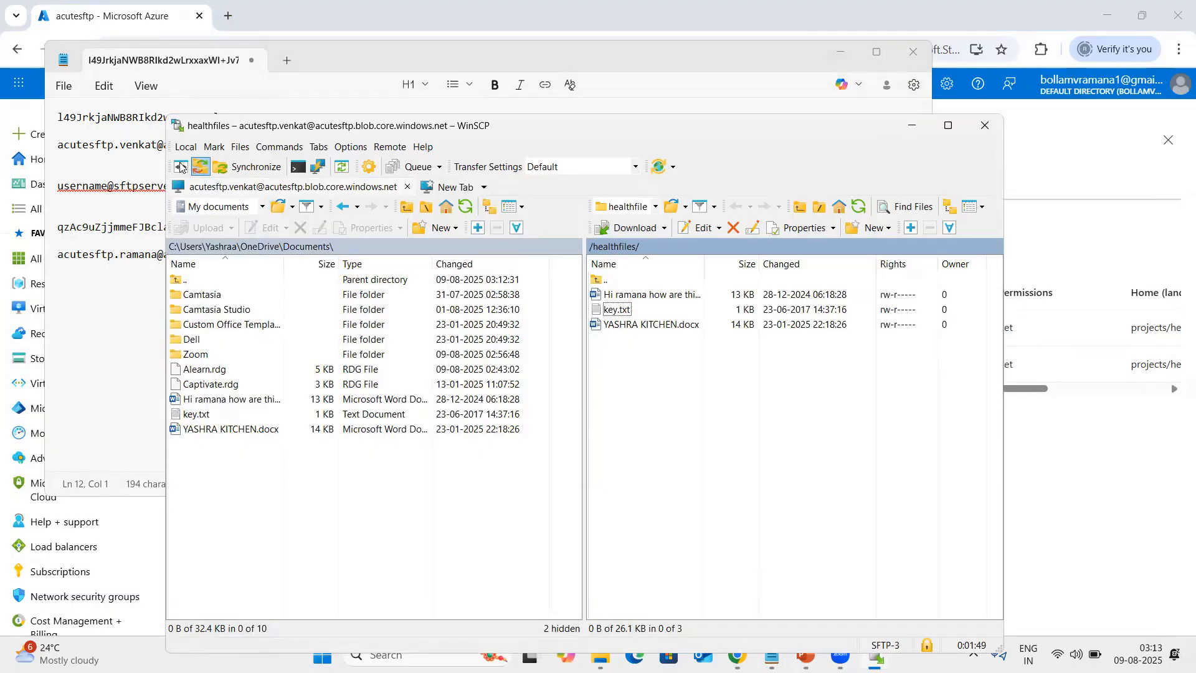
click(179, 152)
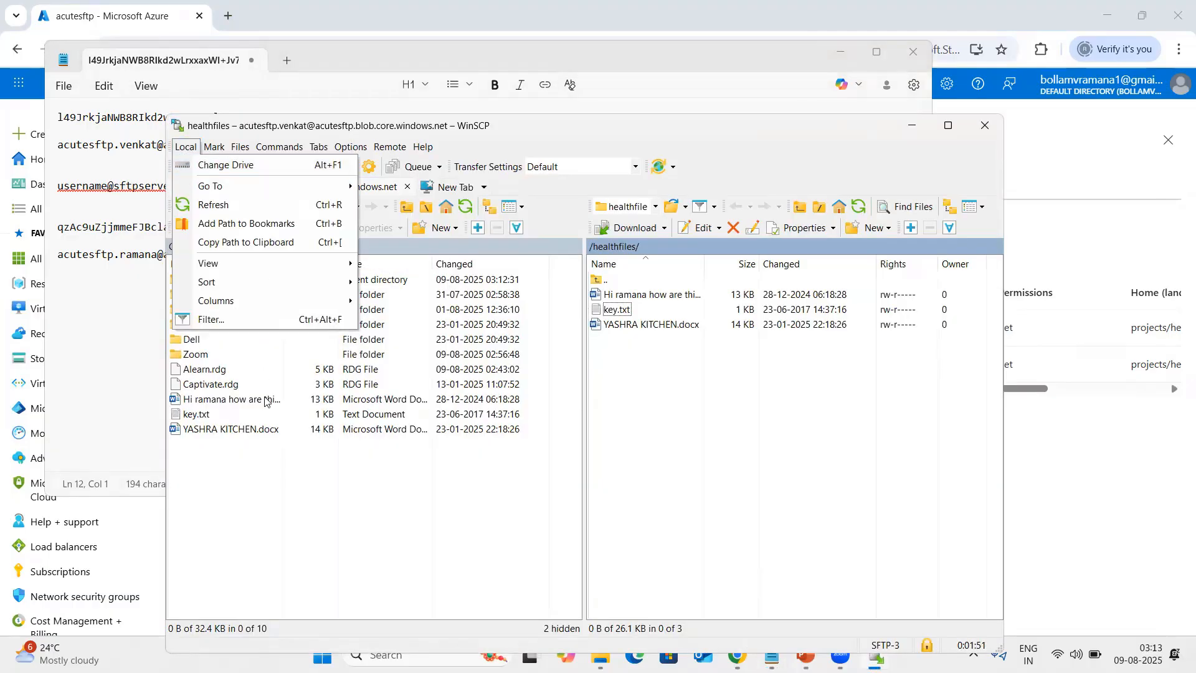
click(249, 492)
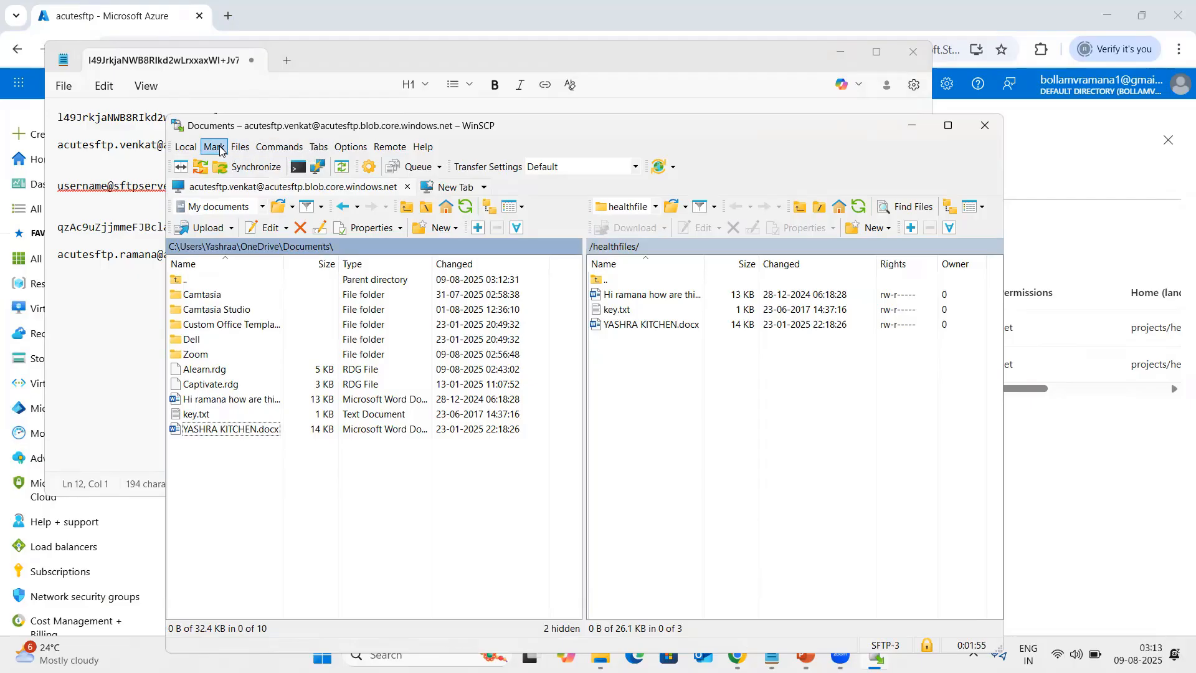
right_click(538, 226)
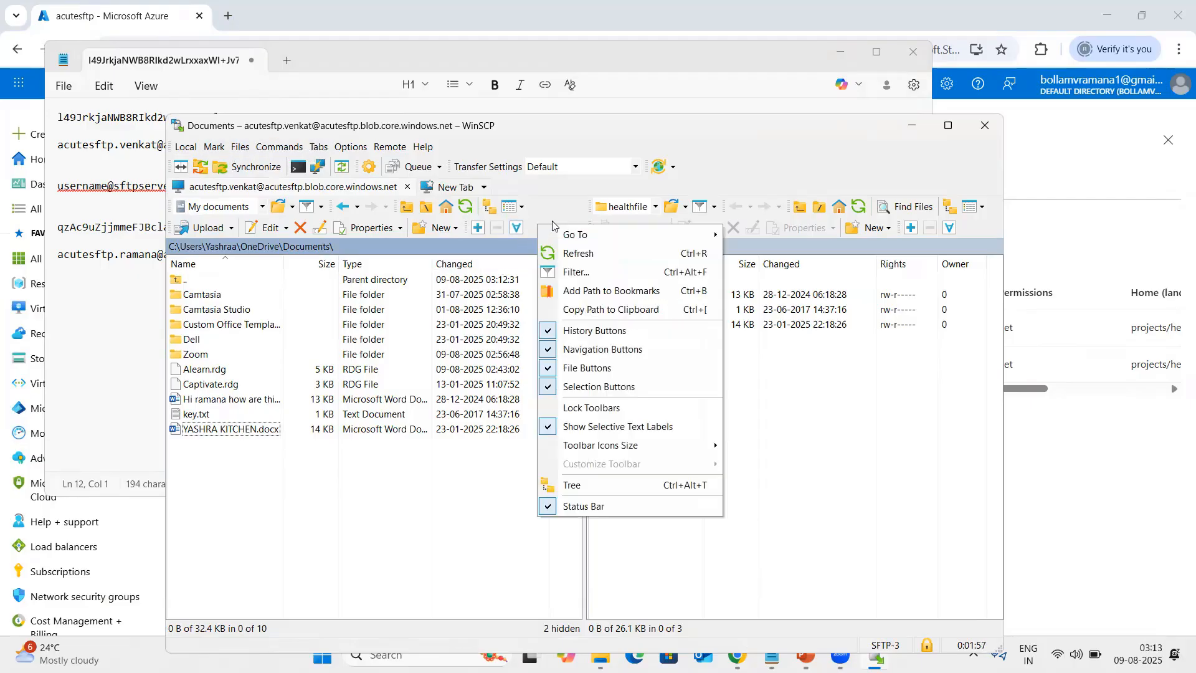
mouse_move(574, 235)
key(Escape)
key(Escape)
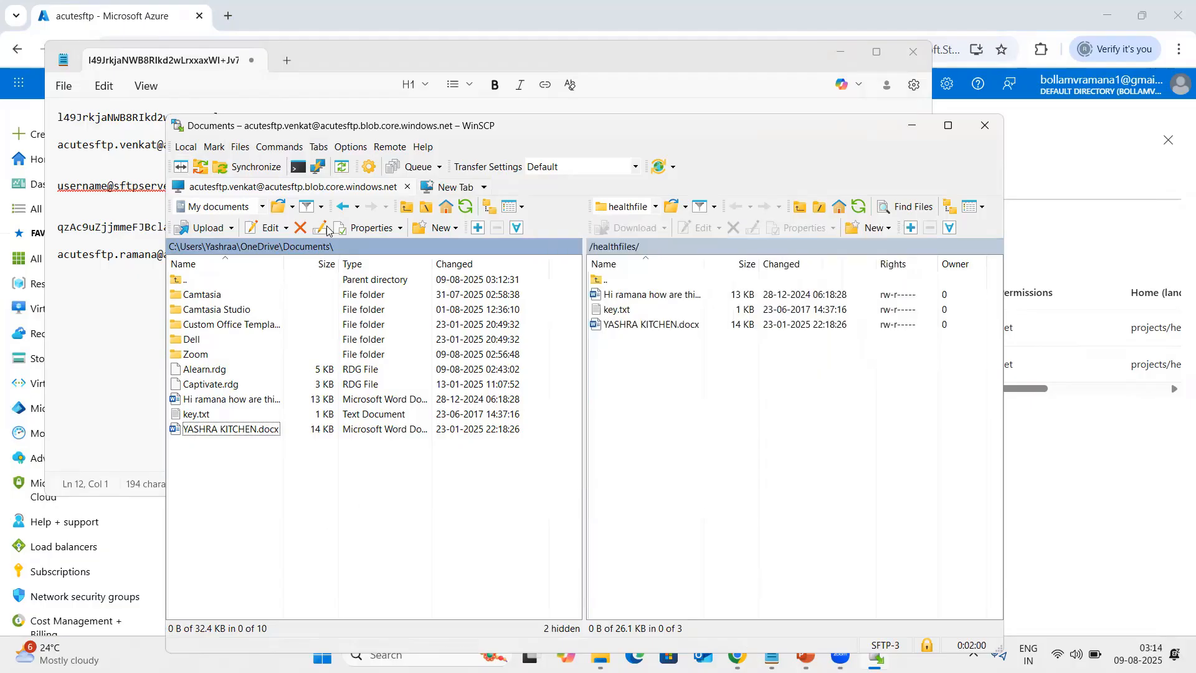
click(458, 188)
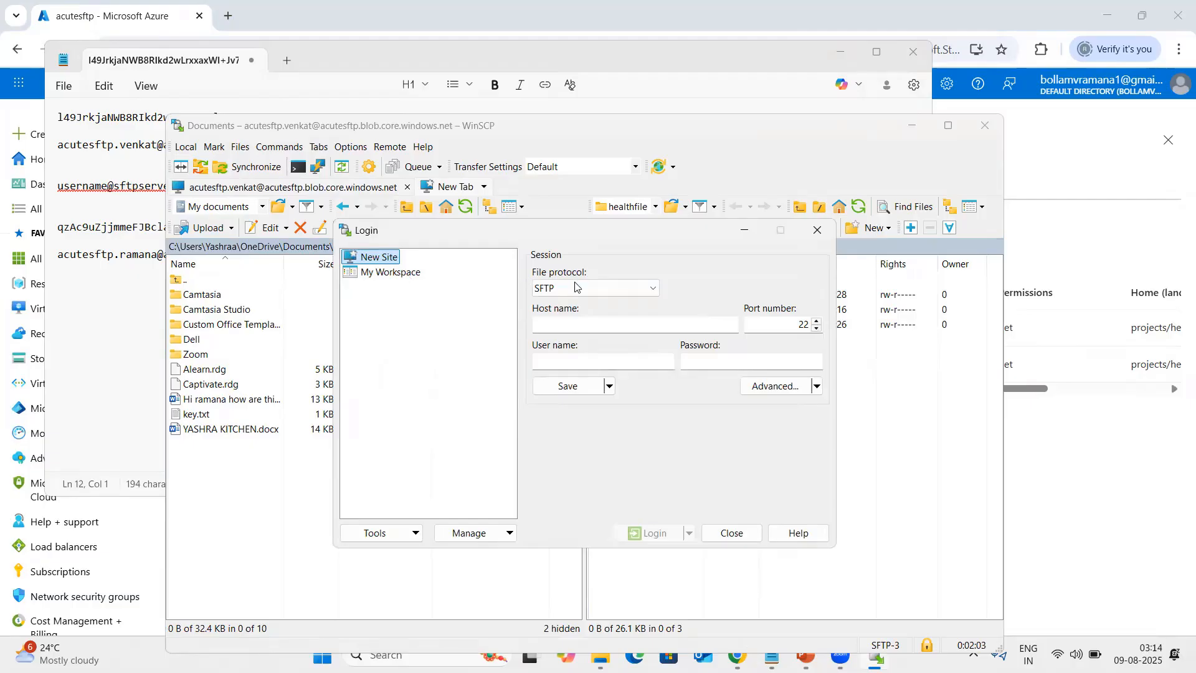
Paste the host name acutesftp.blob.core.windows.net from the notes into the login.
click(586, 330)
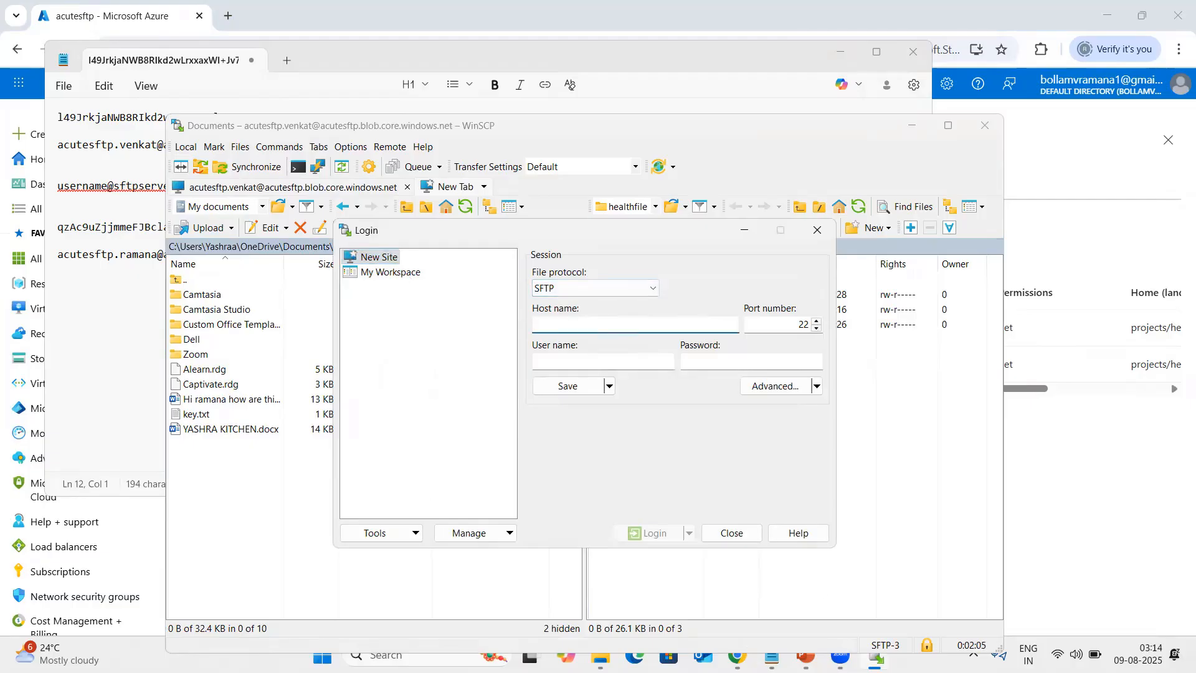
click(772, 657)
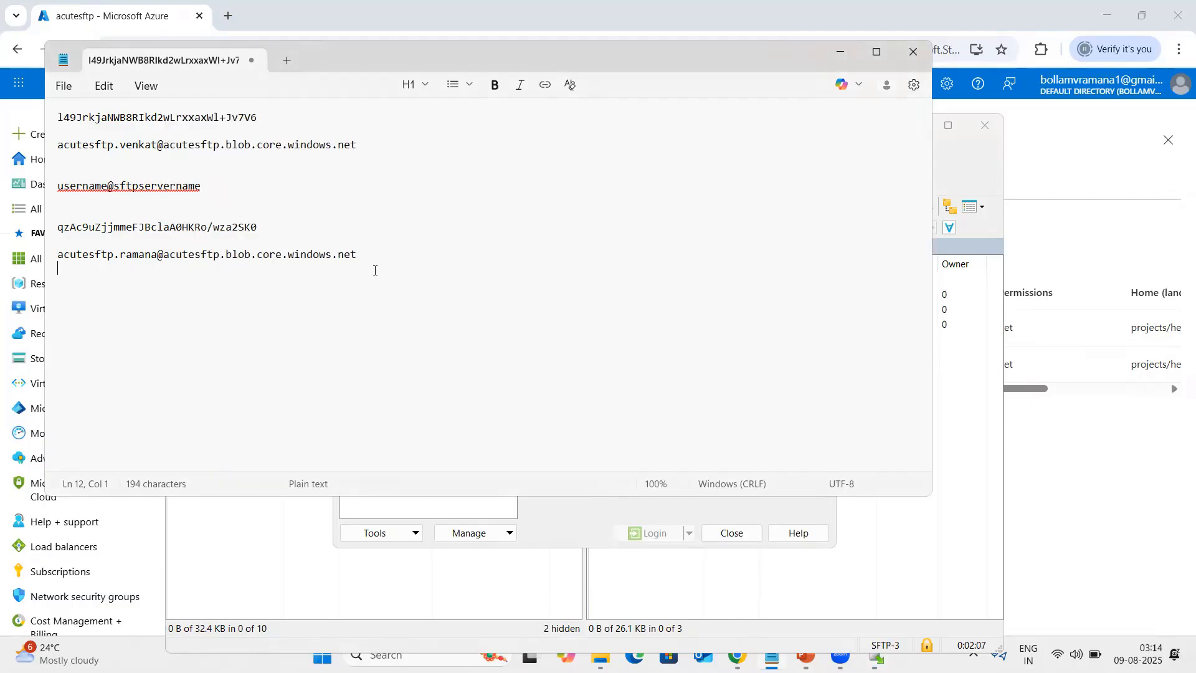
drag(163, 255, 412, 271)
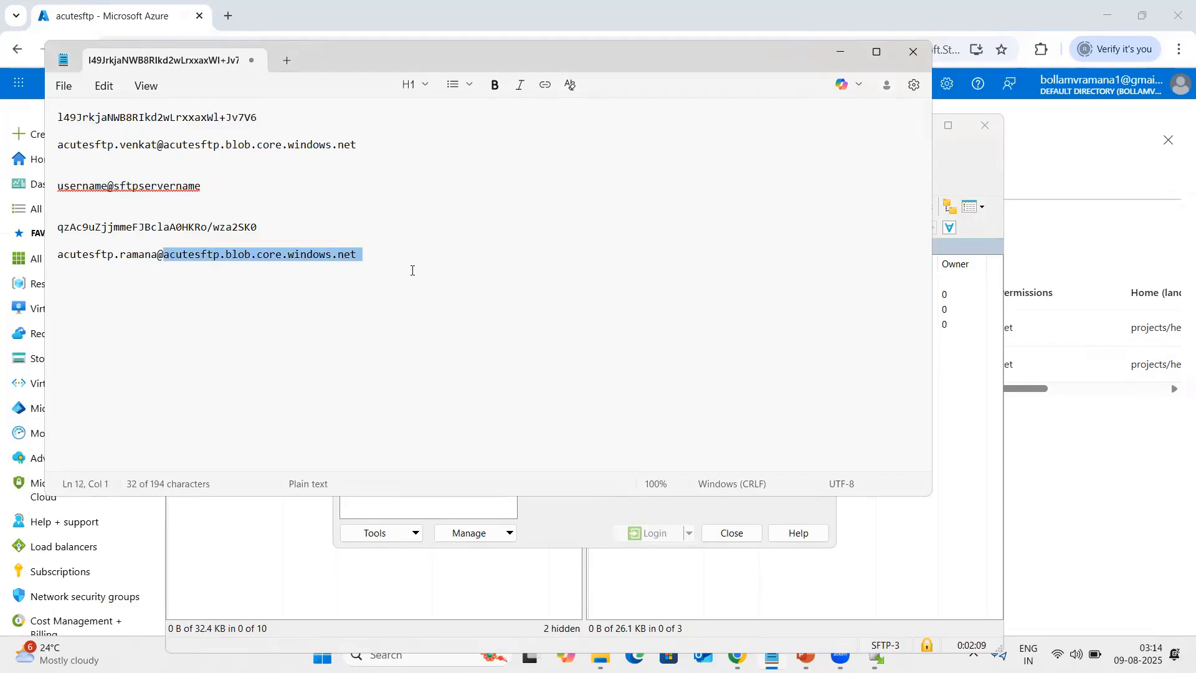
key(ctrl+c)
click(565, 527)
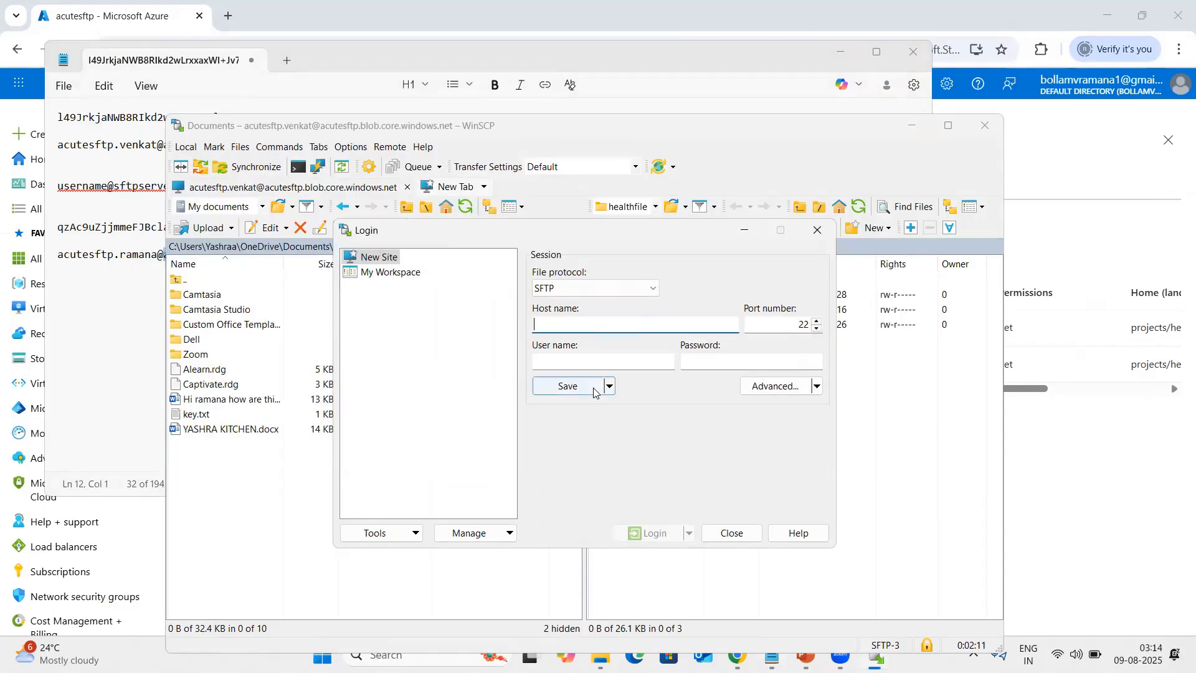
key(ctrl+v)
Copy the second user's user name from the notes into the User name field.
key(alt+Tab)
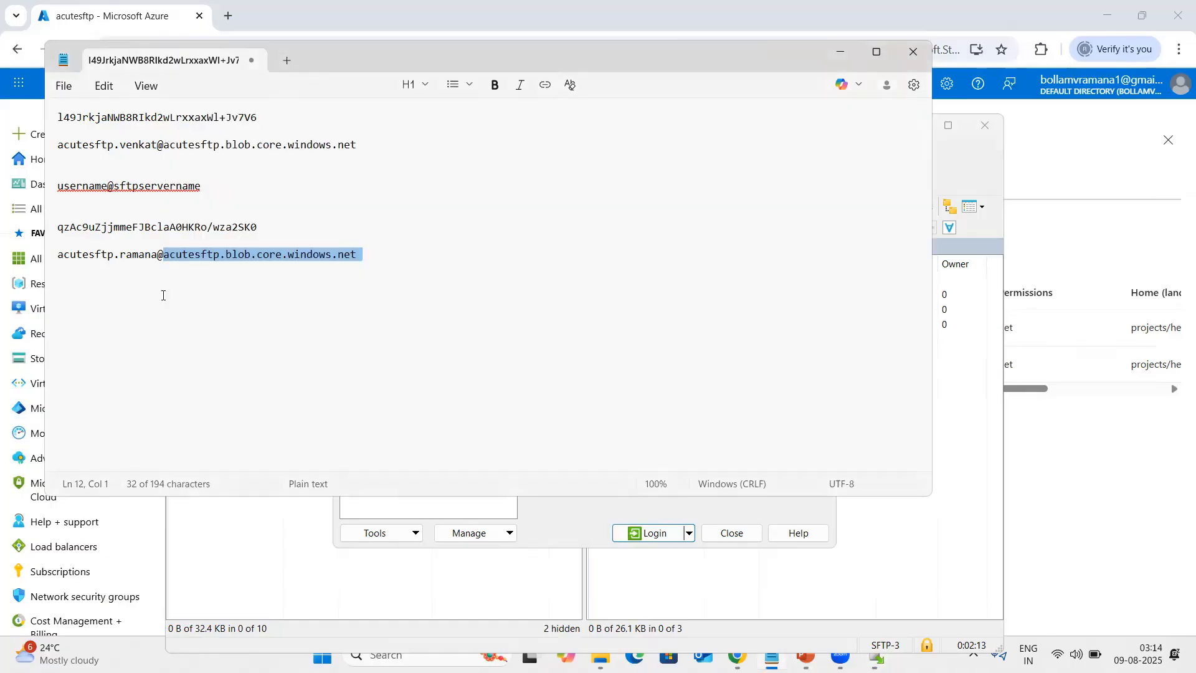
drag(157, 254, 10, 249)
click(158, 255)
drag(158, 256, 59, 256)
key(ctrl+c)
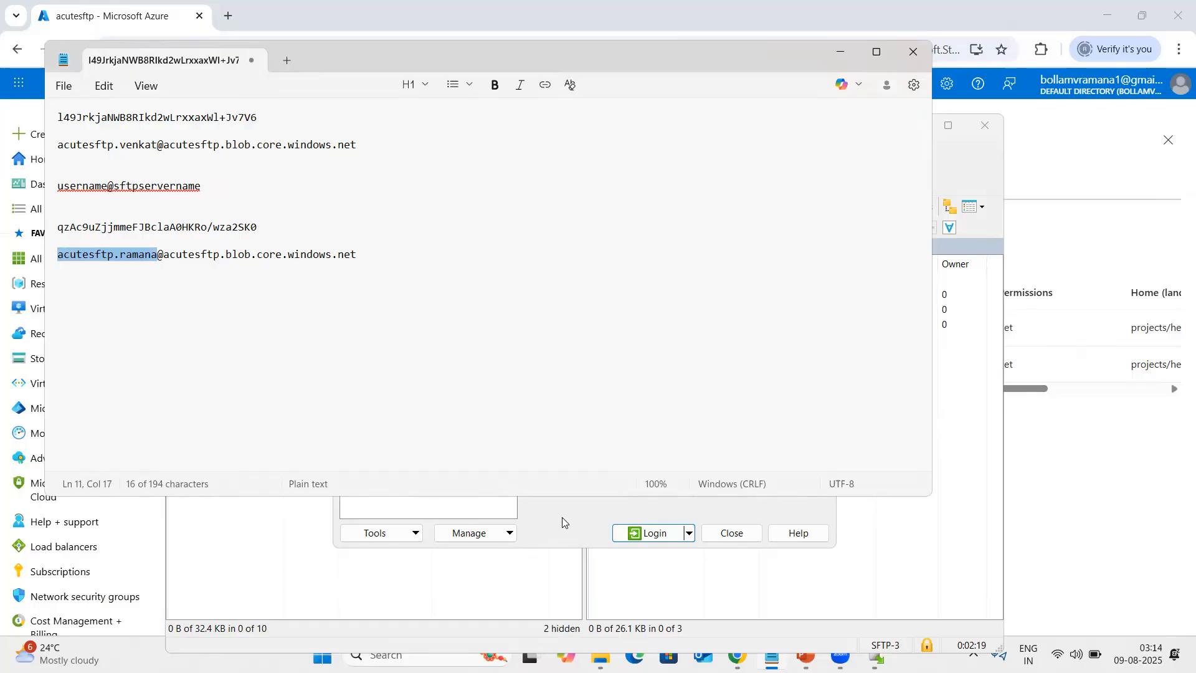
click(562, 517)
click(591, 362)
key(ctrl+v)
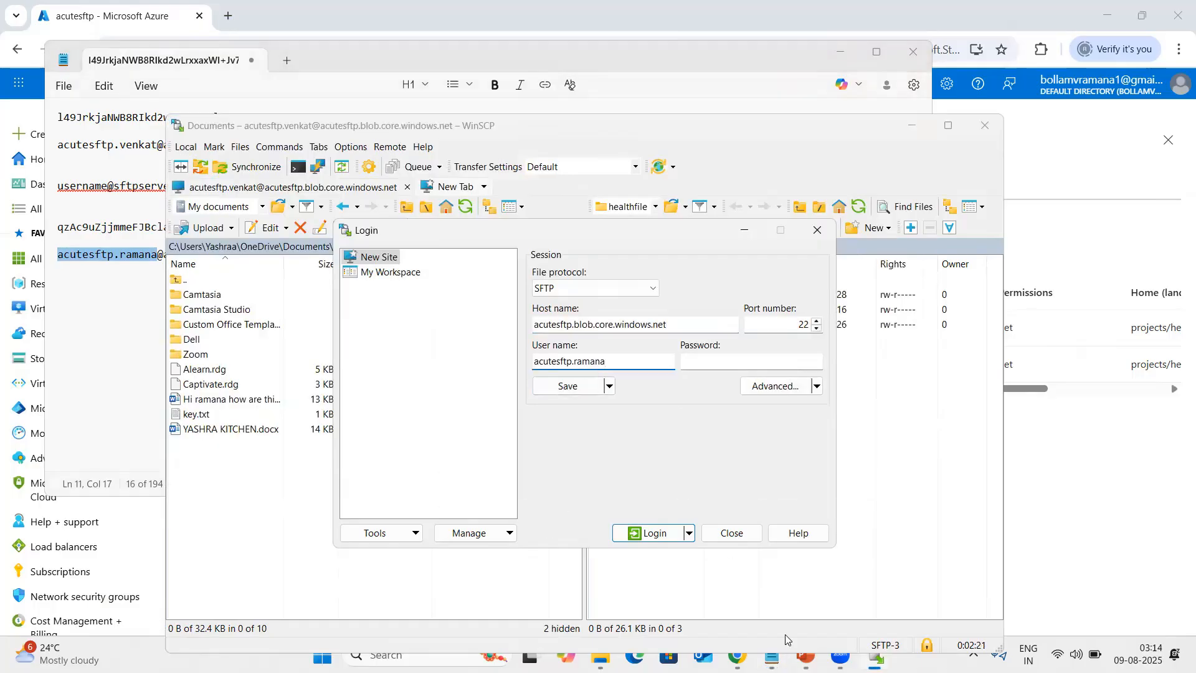
Paste the second user's SSH password from the notes and log in.
click(114, 228)
mouse_move(772, 657)
click(742, 560)
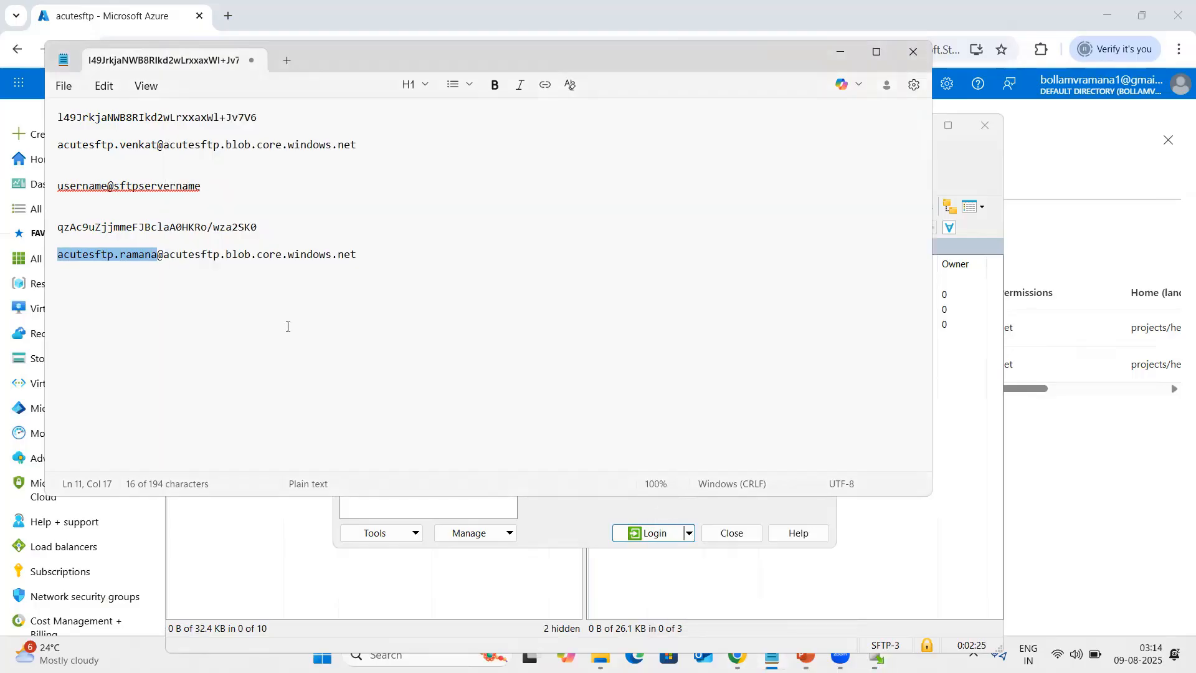
drag(283, 221, 56, 227)
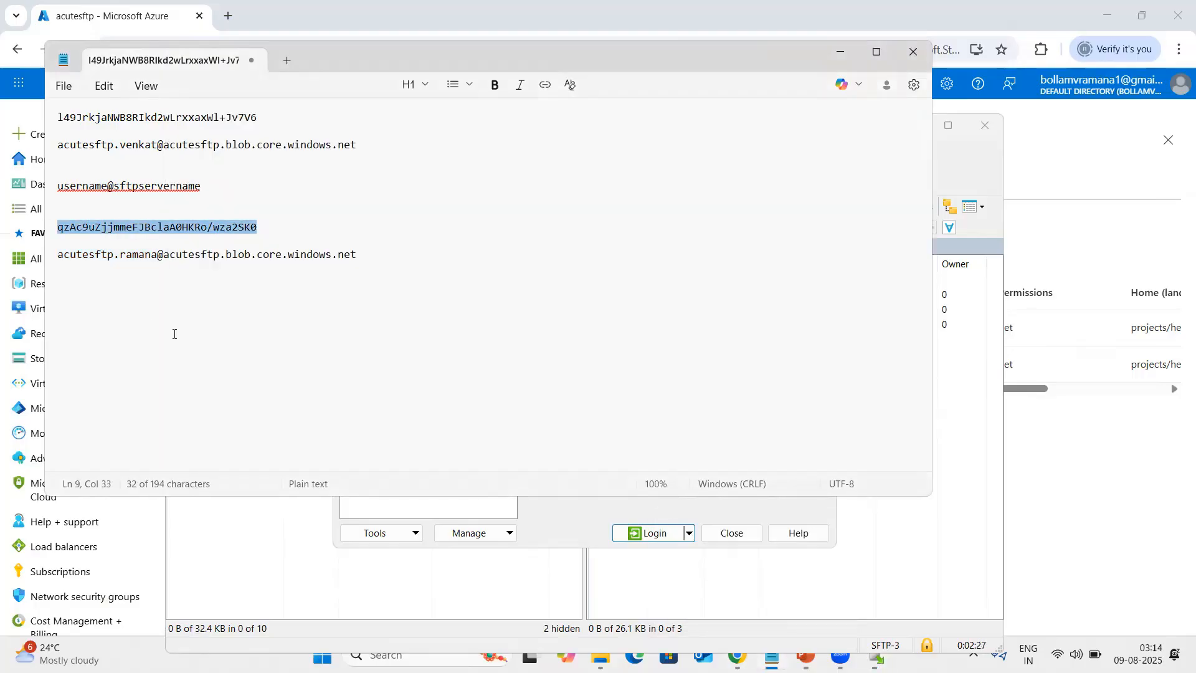
click(571, 528)
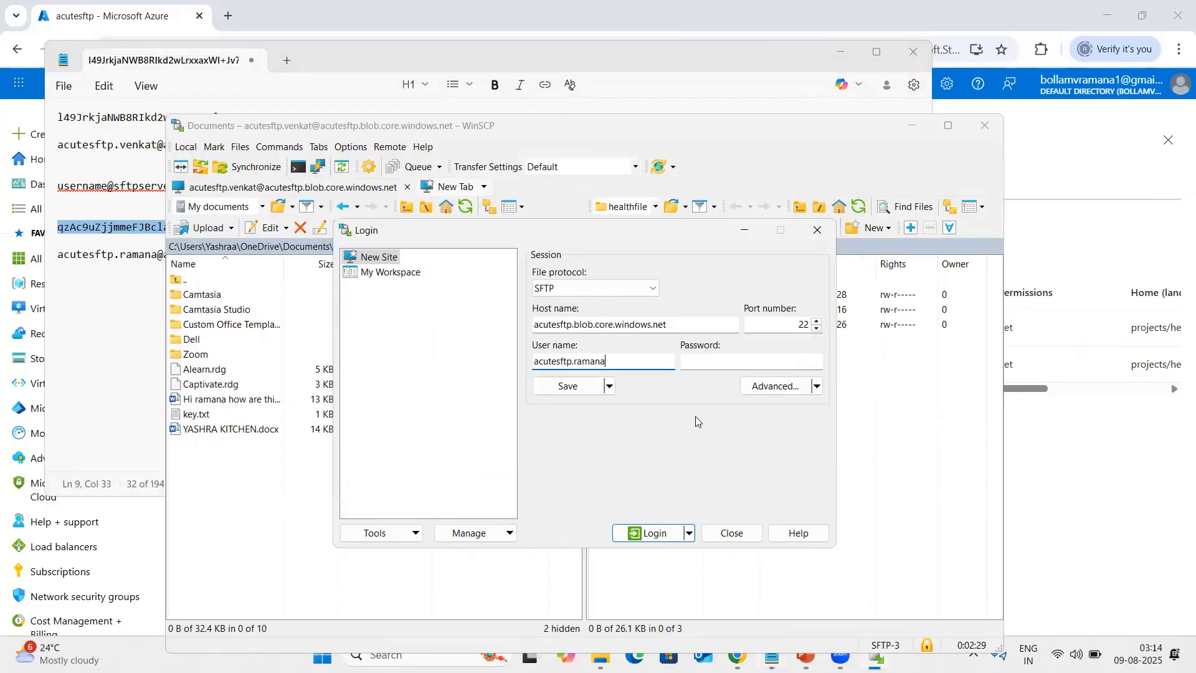
click(714, 366)
key(ctrl+v)
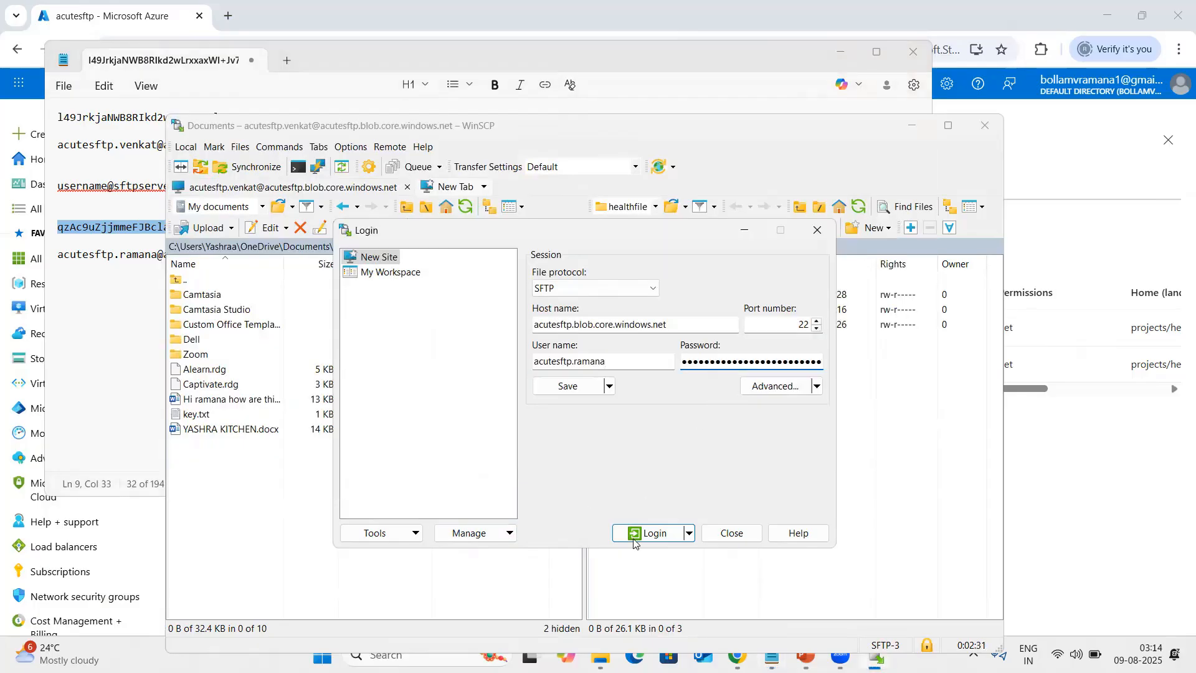
click(654, 533)
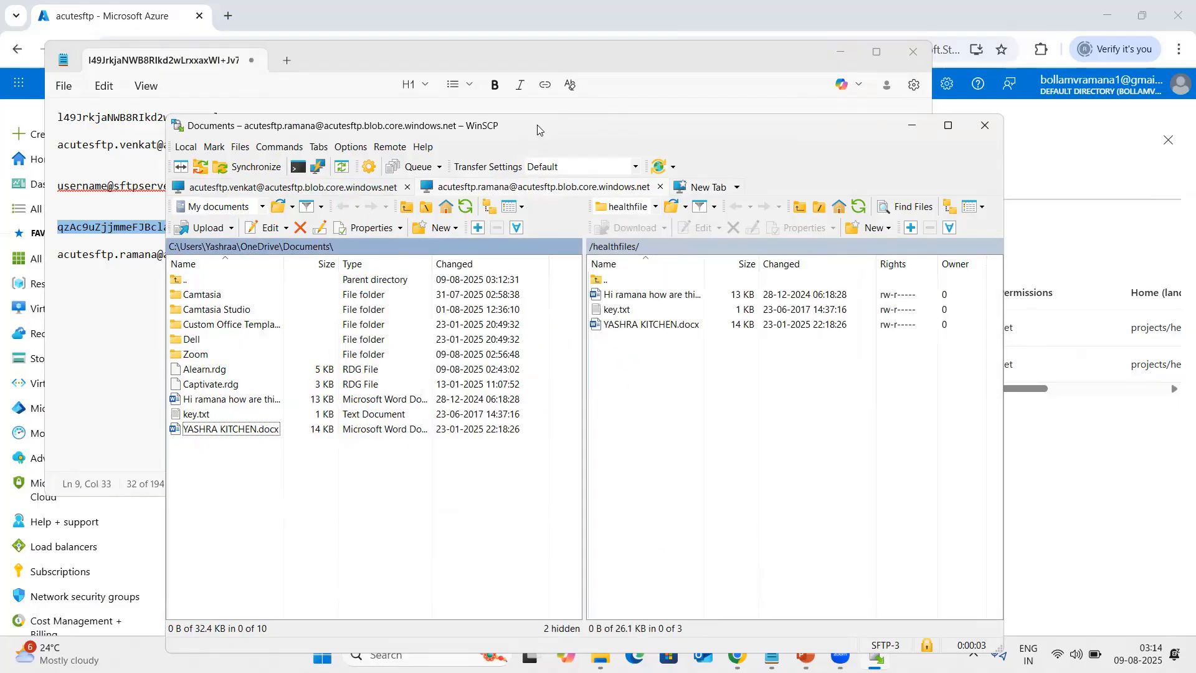
Drag the Zoom folder into /healthfiles/, then switch to the PowerPoint slide.
drag(537, 129, 589, 80)
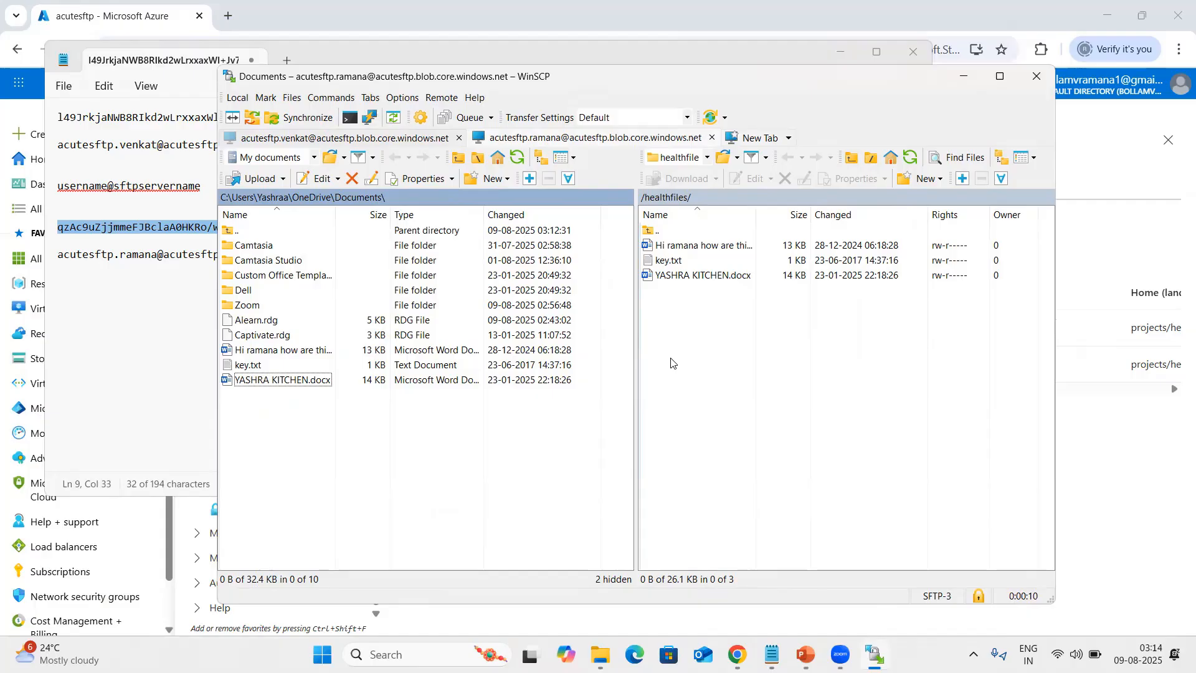
drag(287, 306, 726, 356)
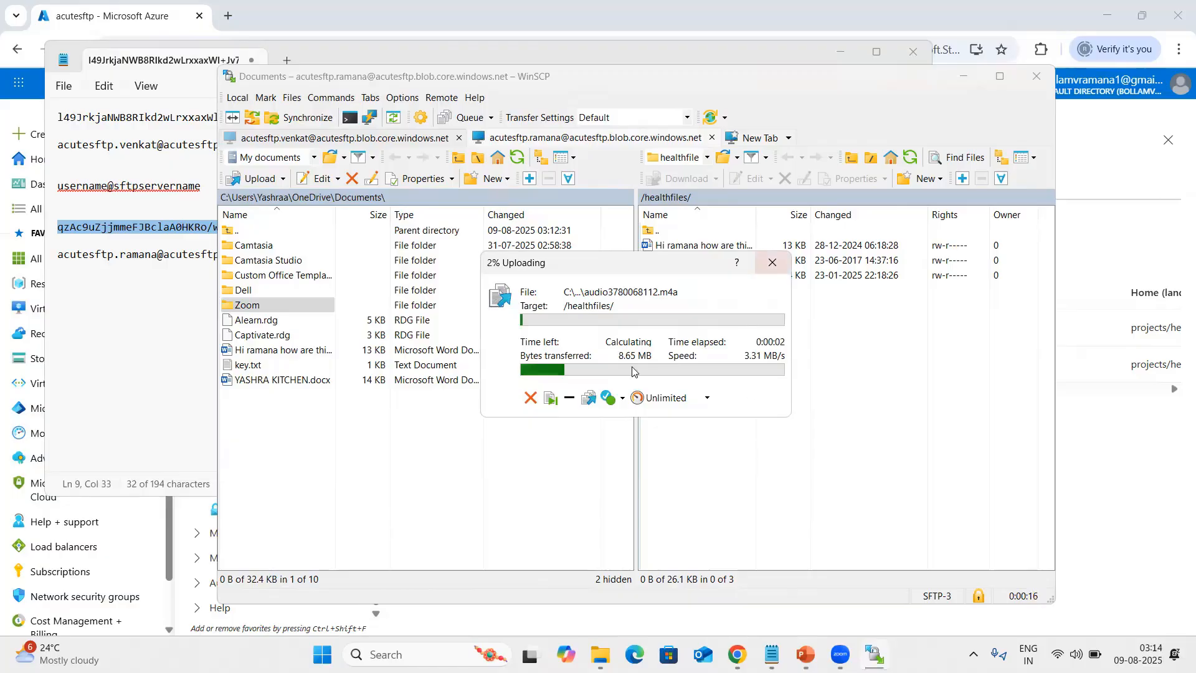
click(529, 401)
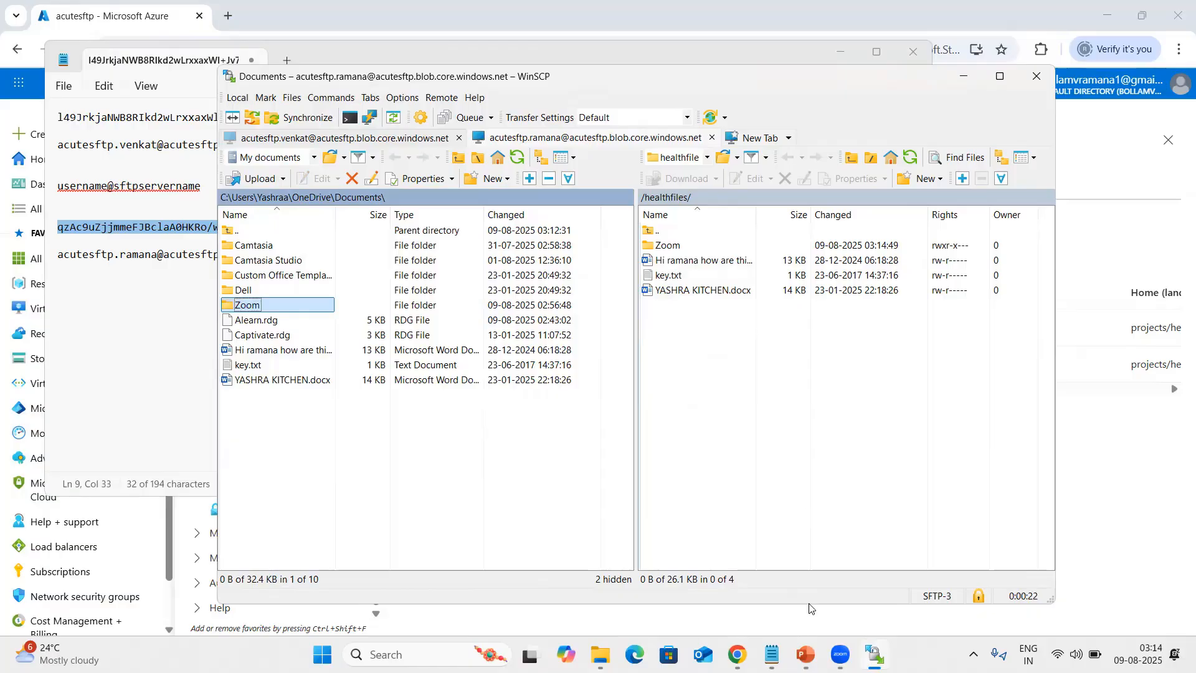
key(alt+Tab)
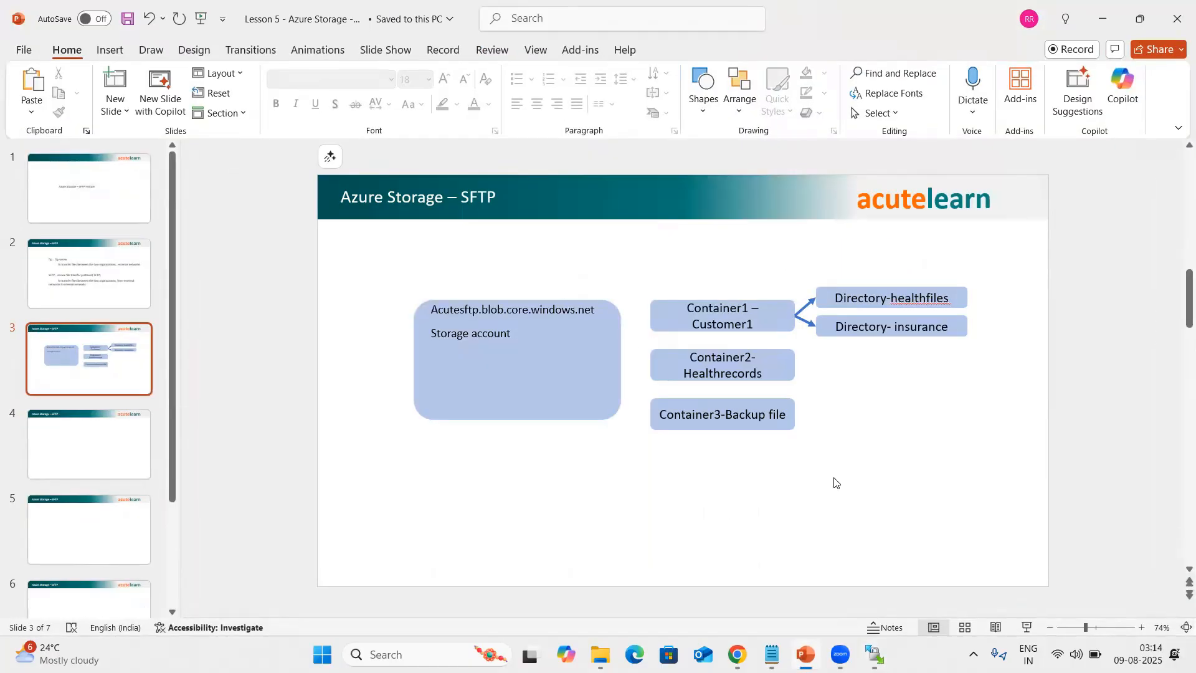